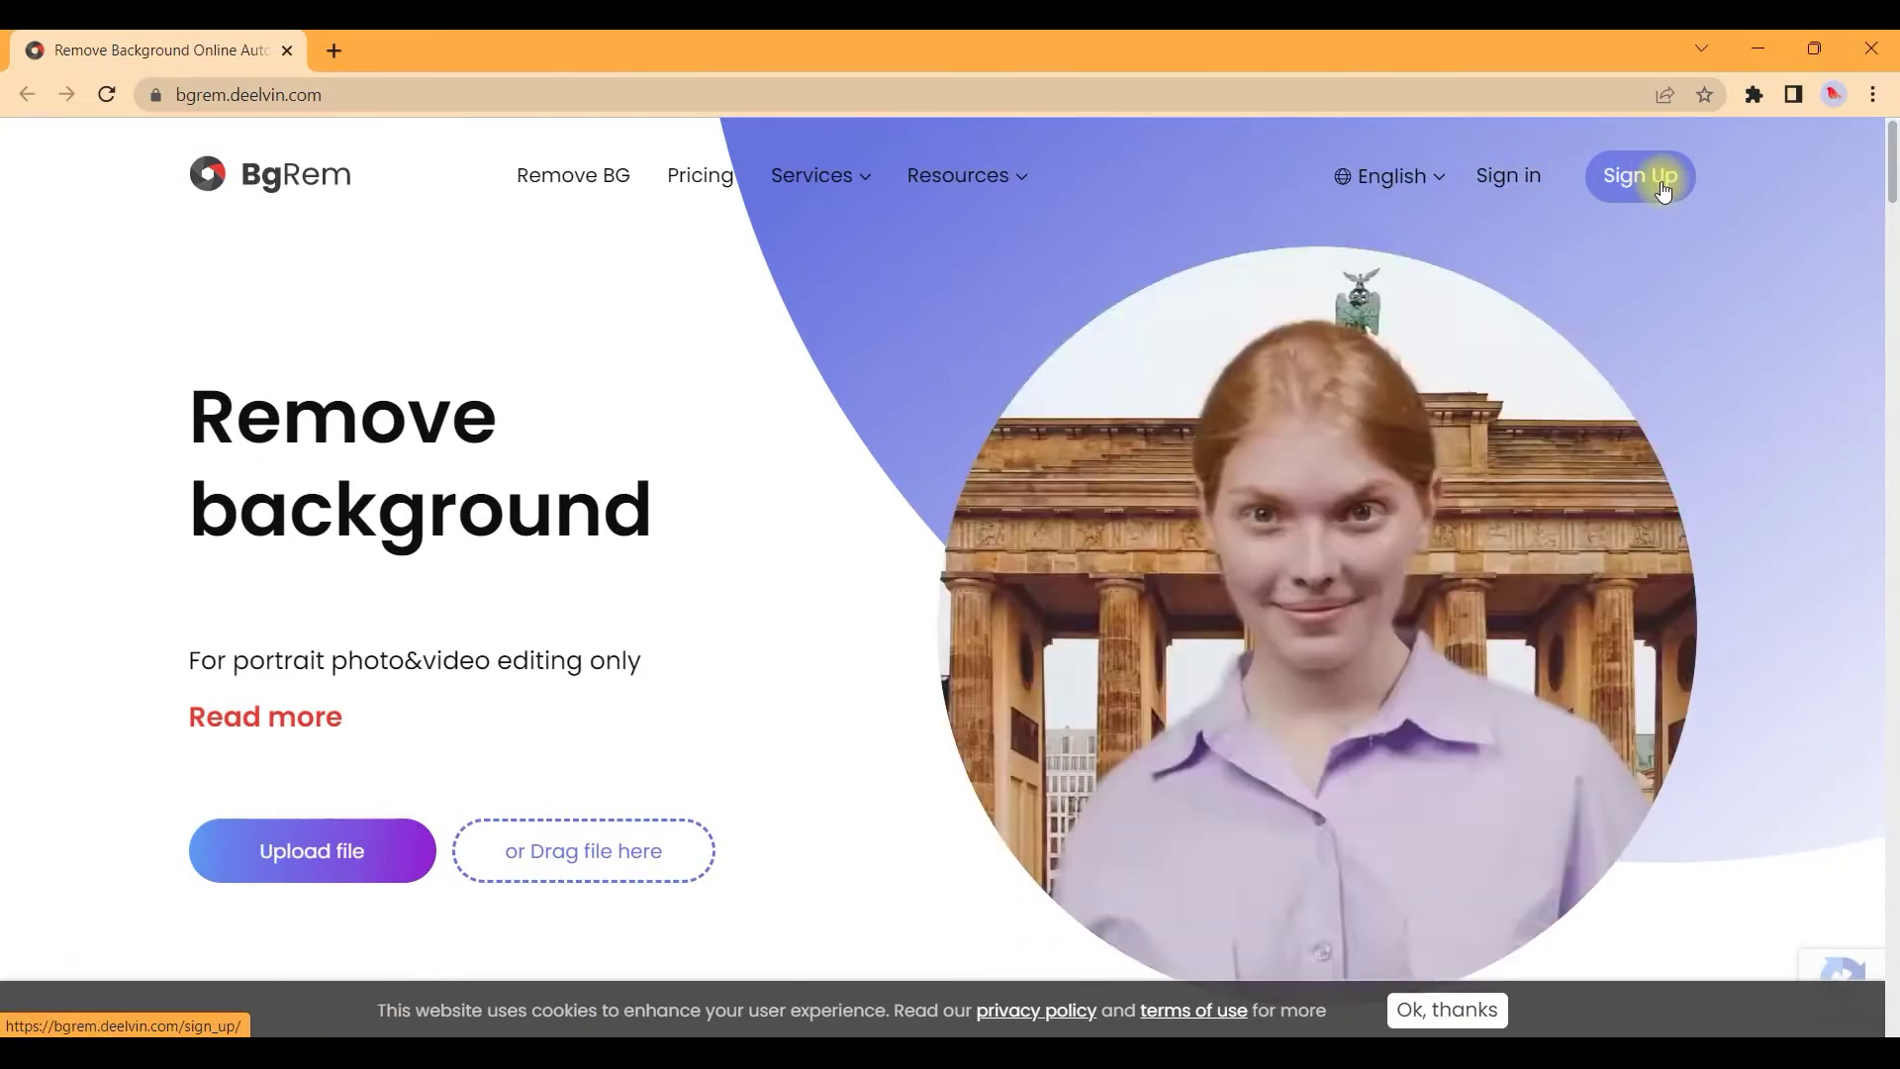
# Open the BgRem sign-up page and look through the registration form
pyautogui.click(1664, 190)
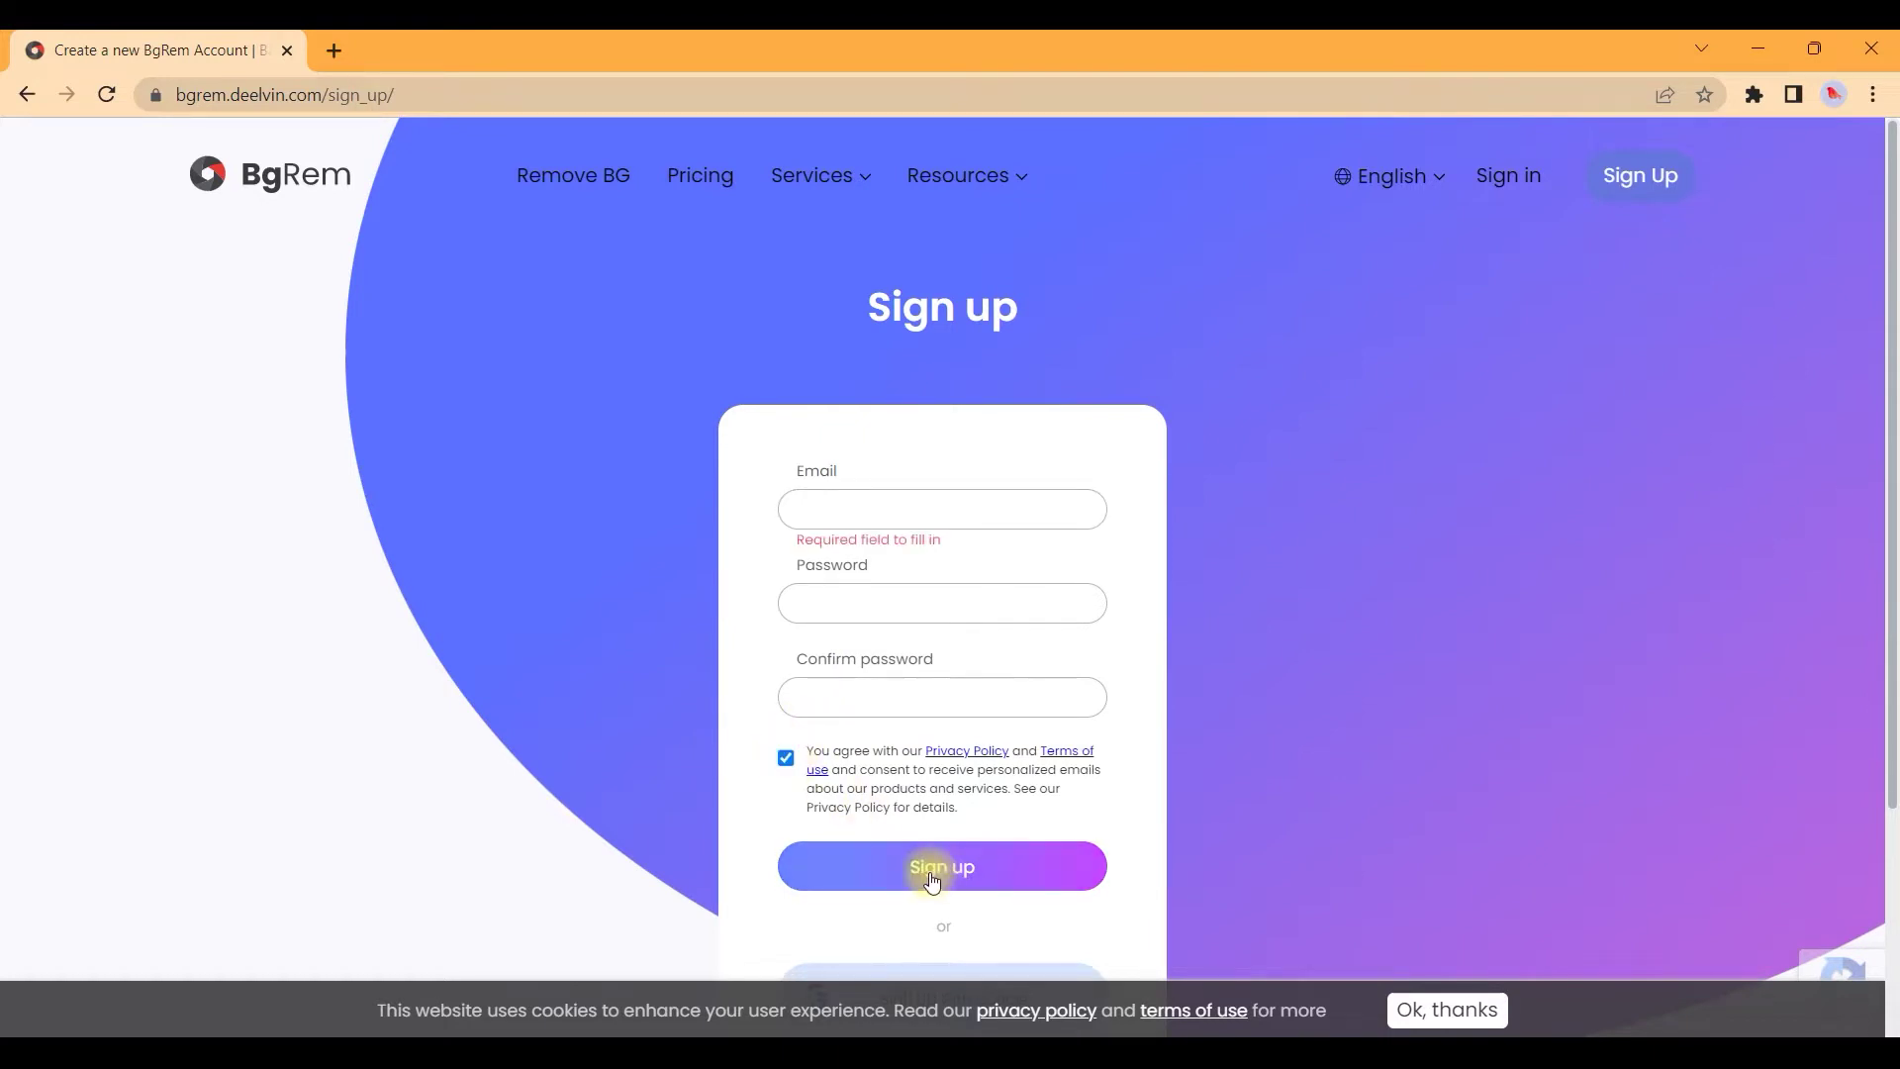
pyautogui.scroll(-3, 1368, 734)
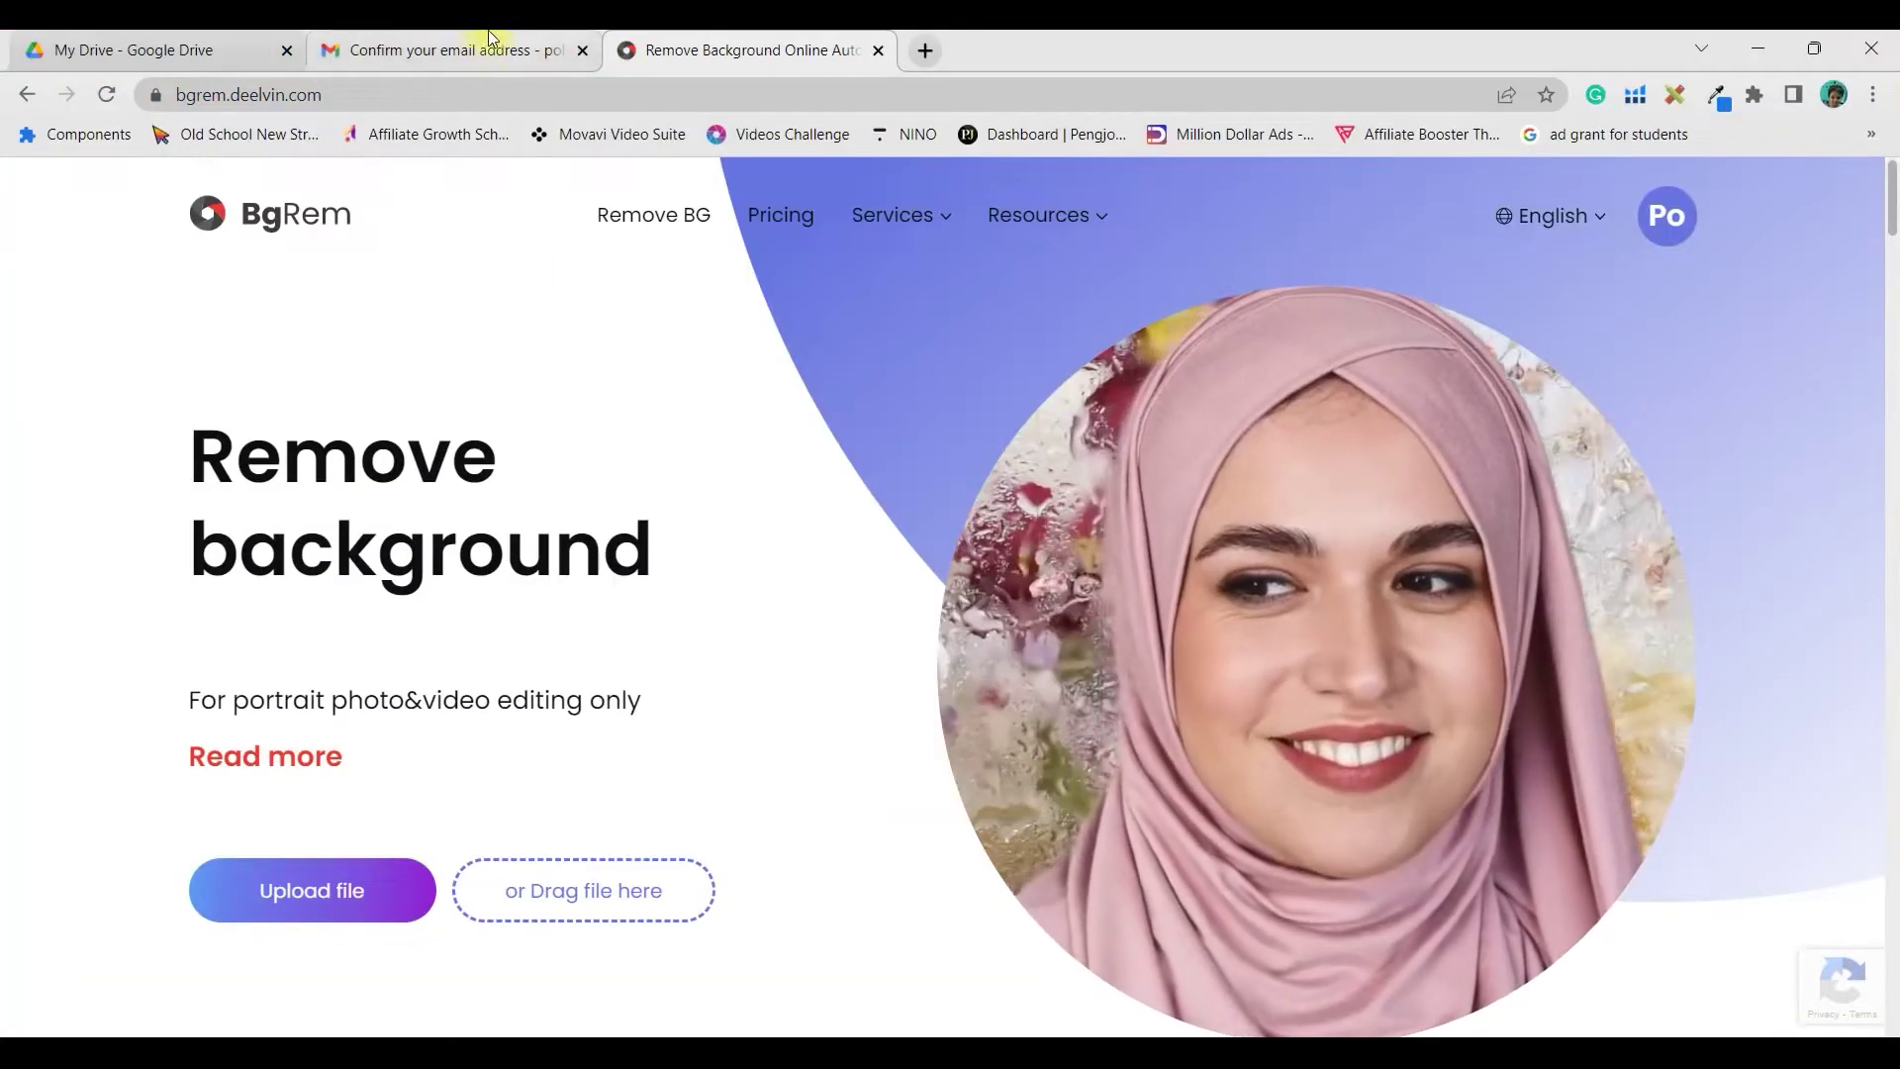
# Confirm the email address from the BgRem welcome message in Gmail and proceed to sign in
pyautogui.click(488, 29)
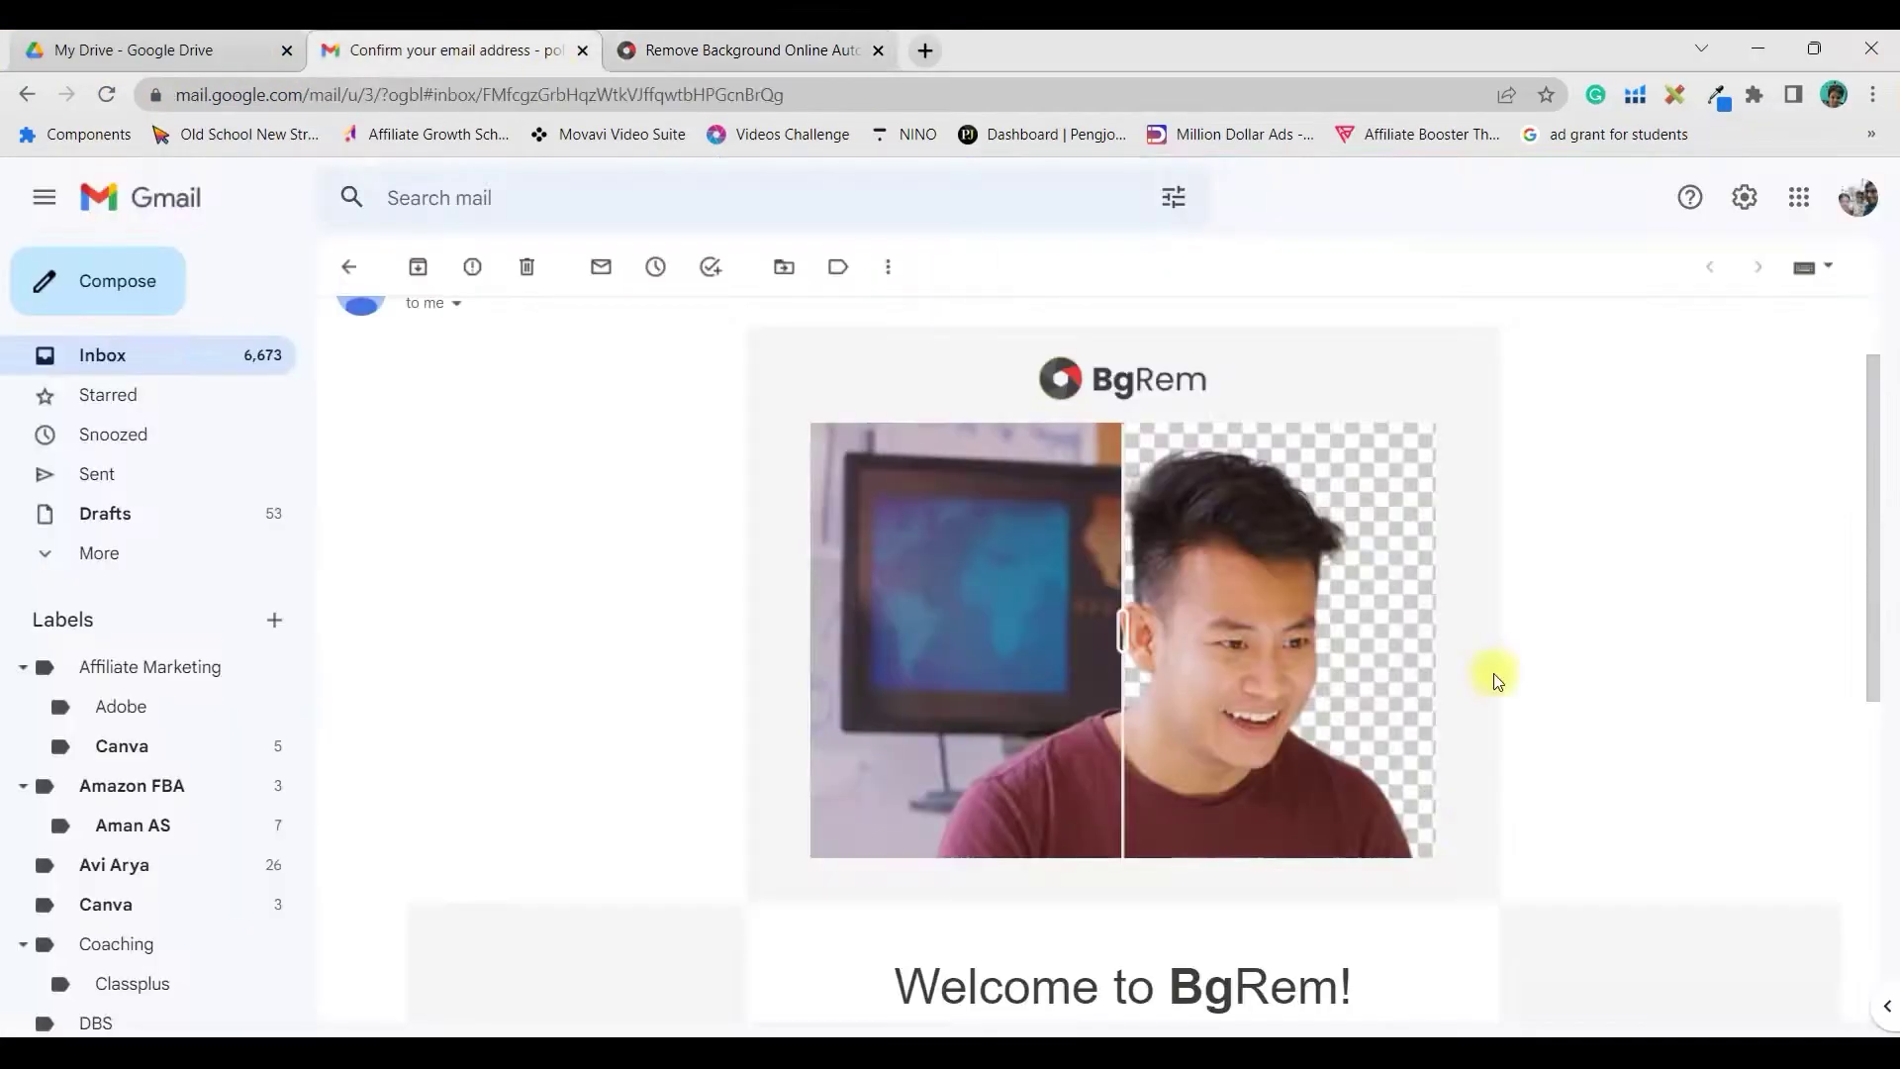
pyautogui.scroll(-4, 1590, 535)
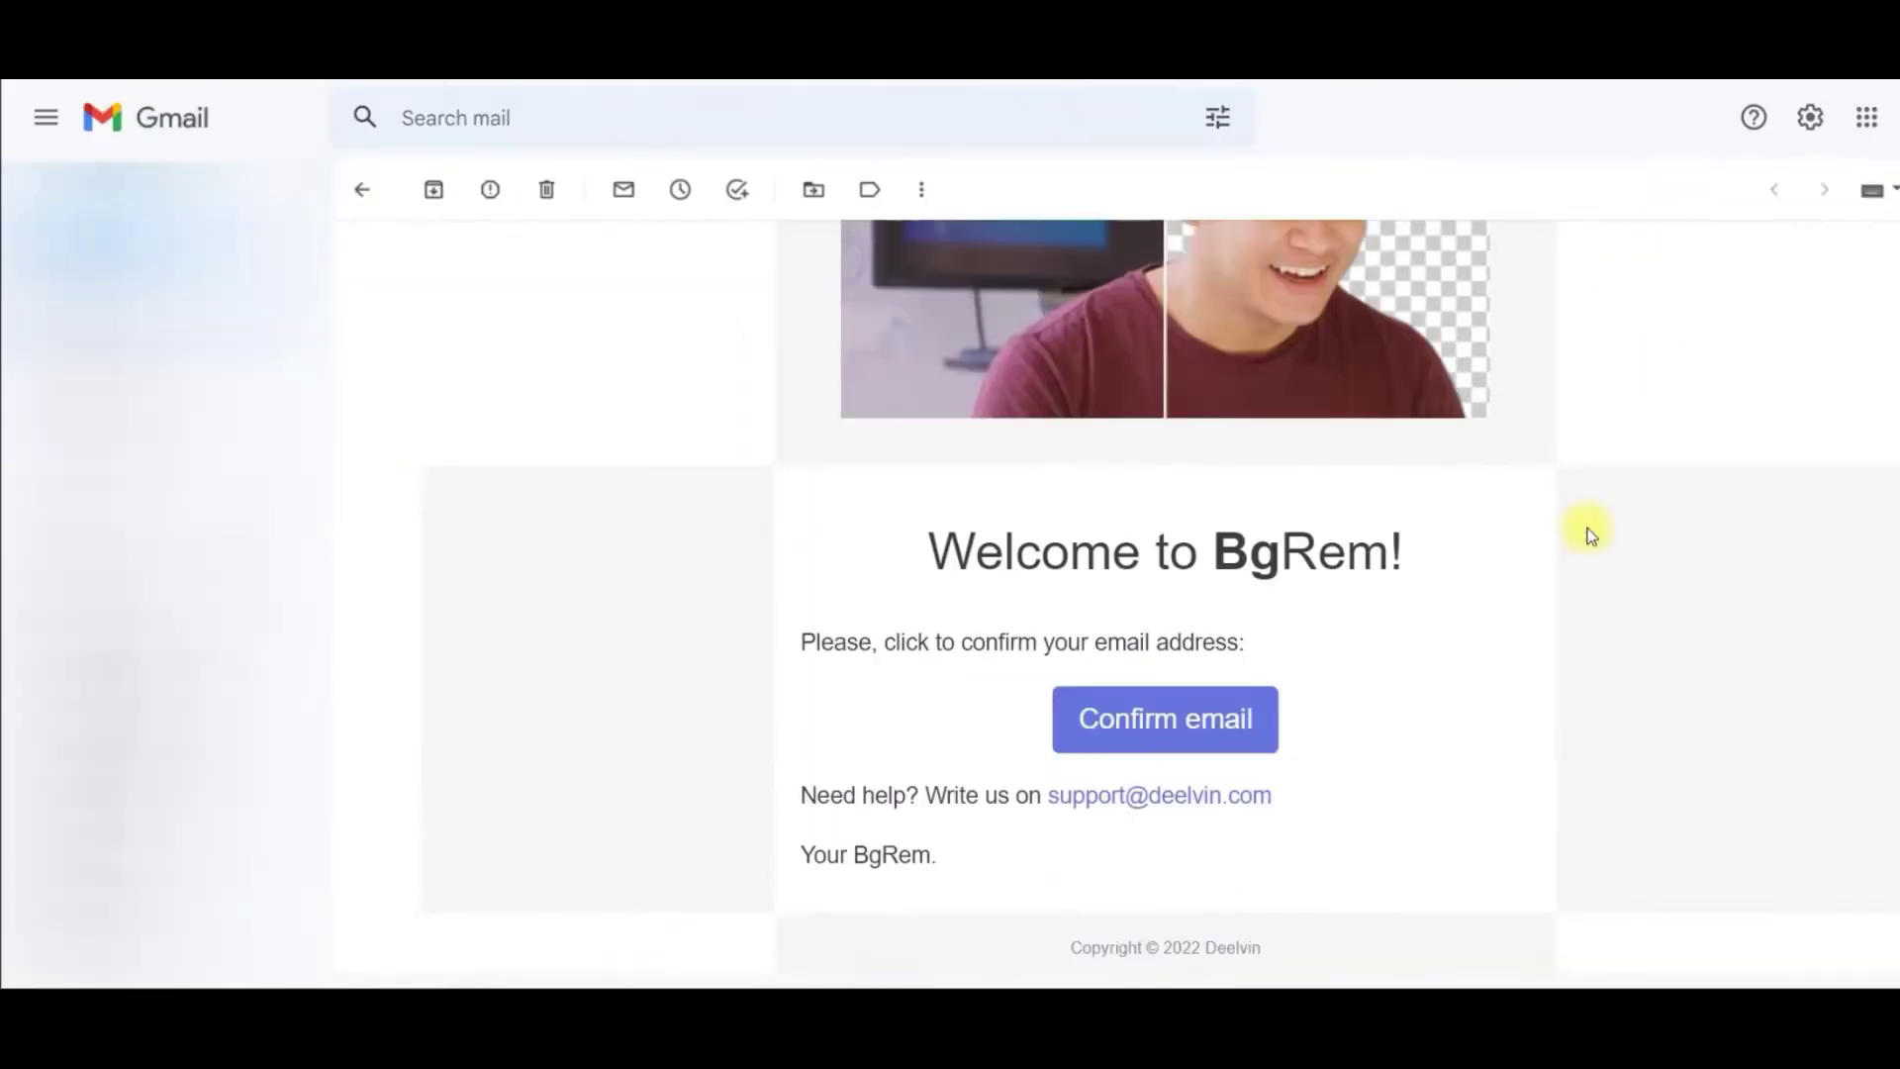
pyautogui.click(1216, 737)
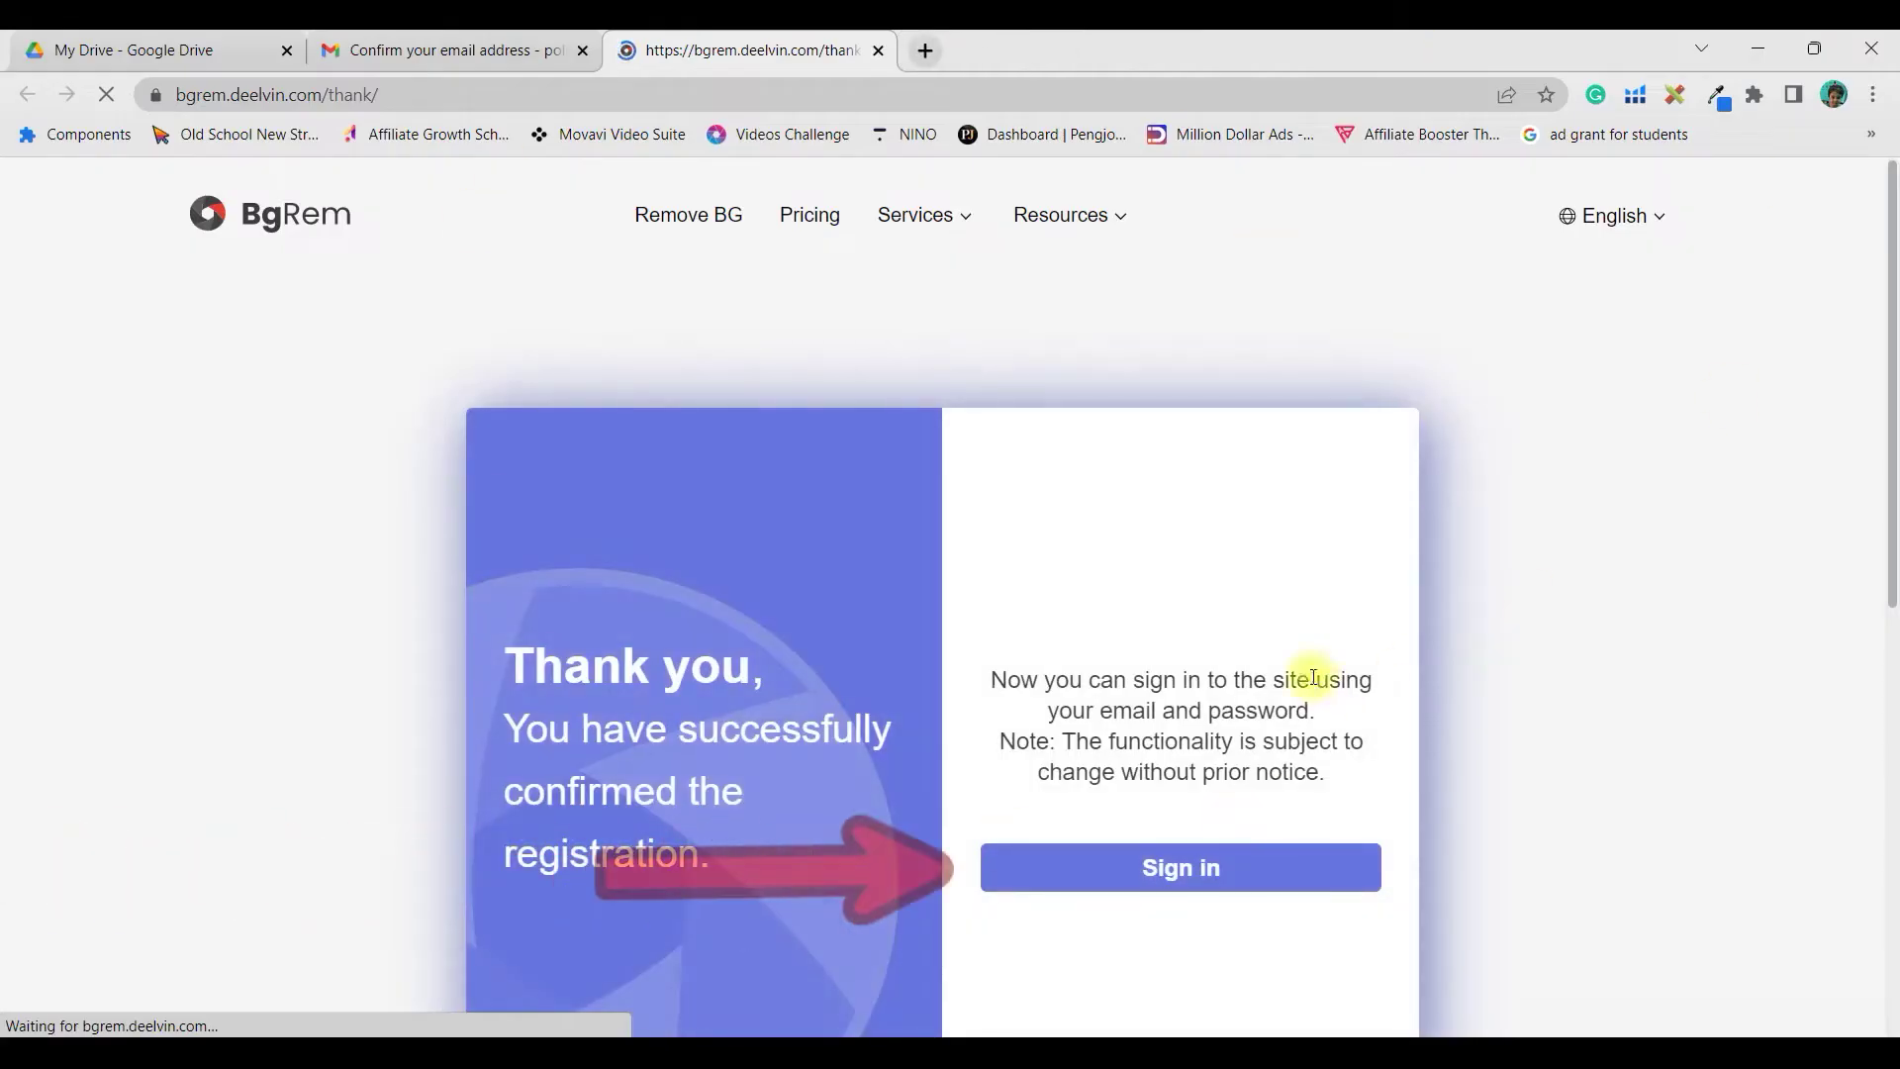
pyautogui.scroll(-2, 1039, 584)
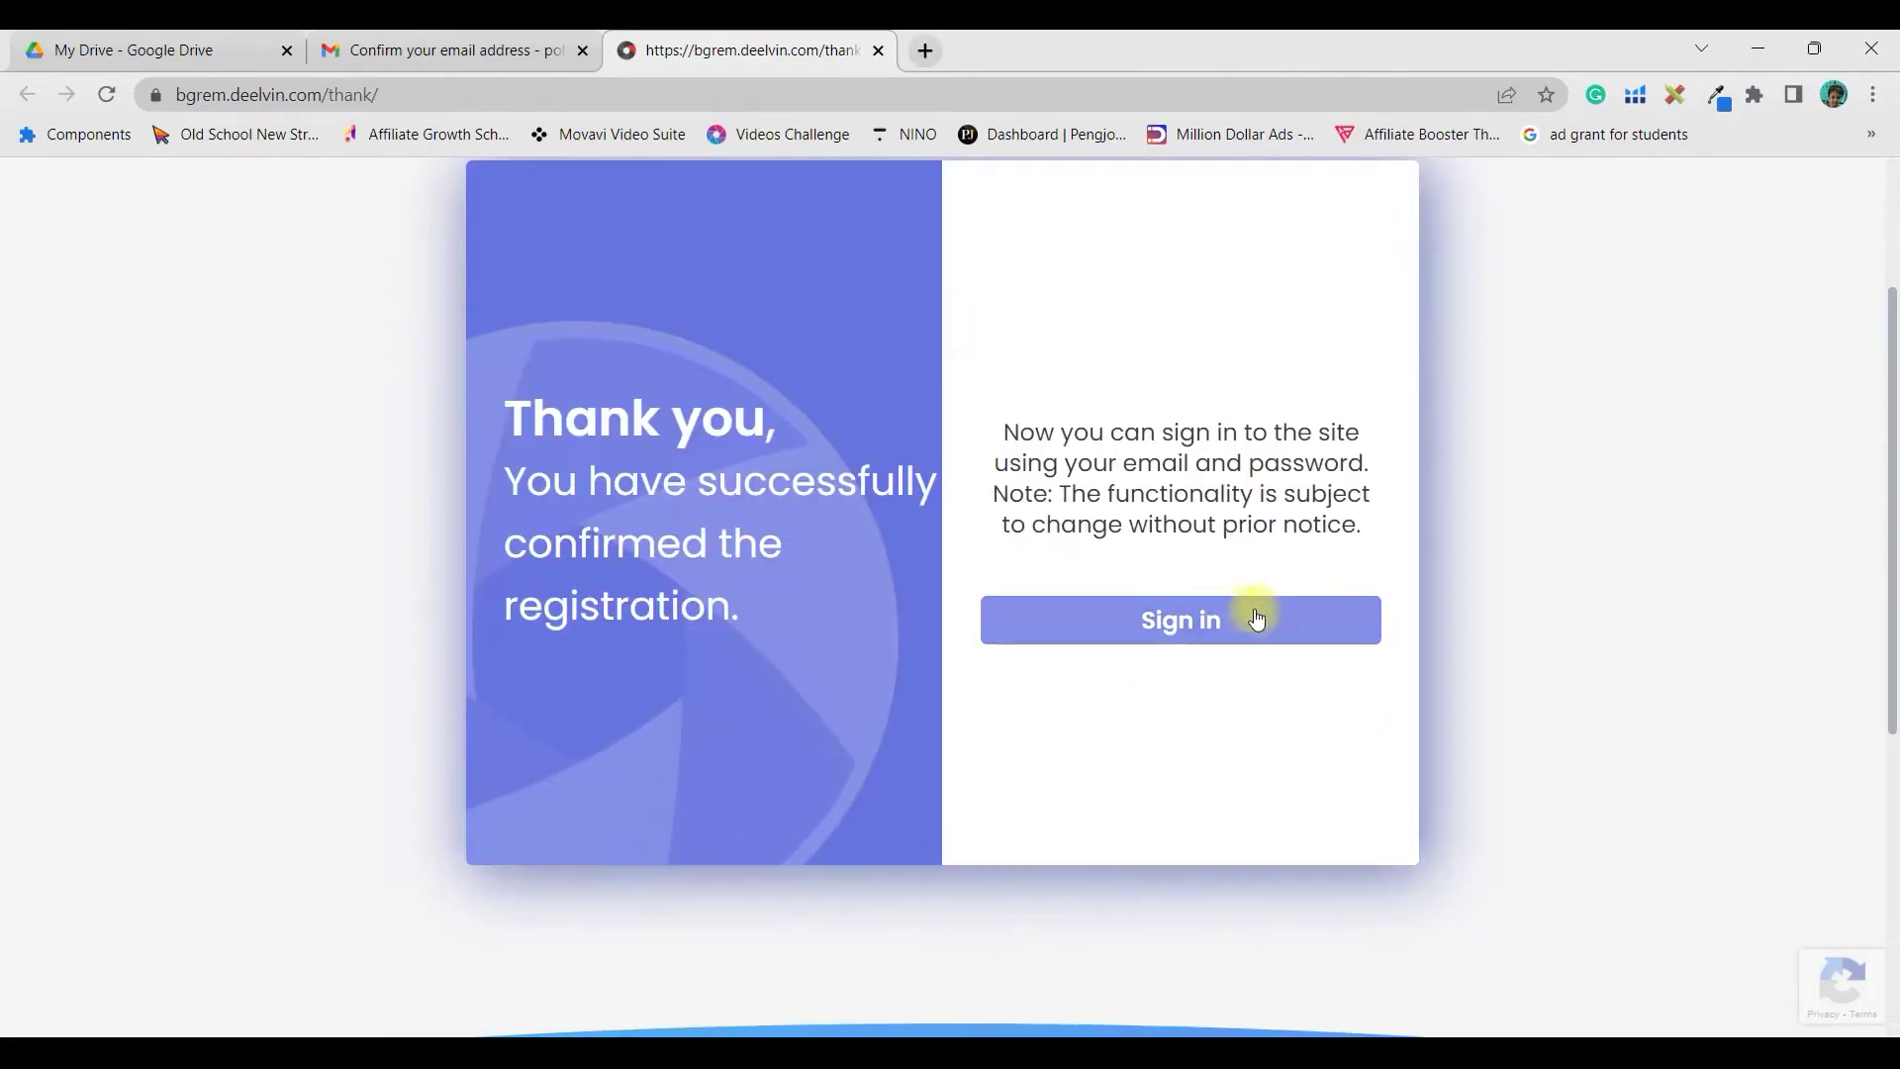
pyautogui.click(1252, 632)
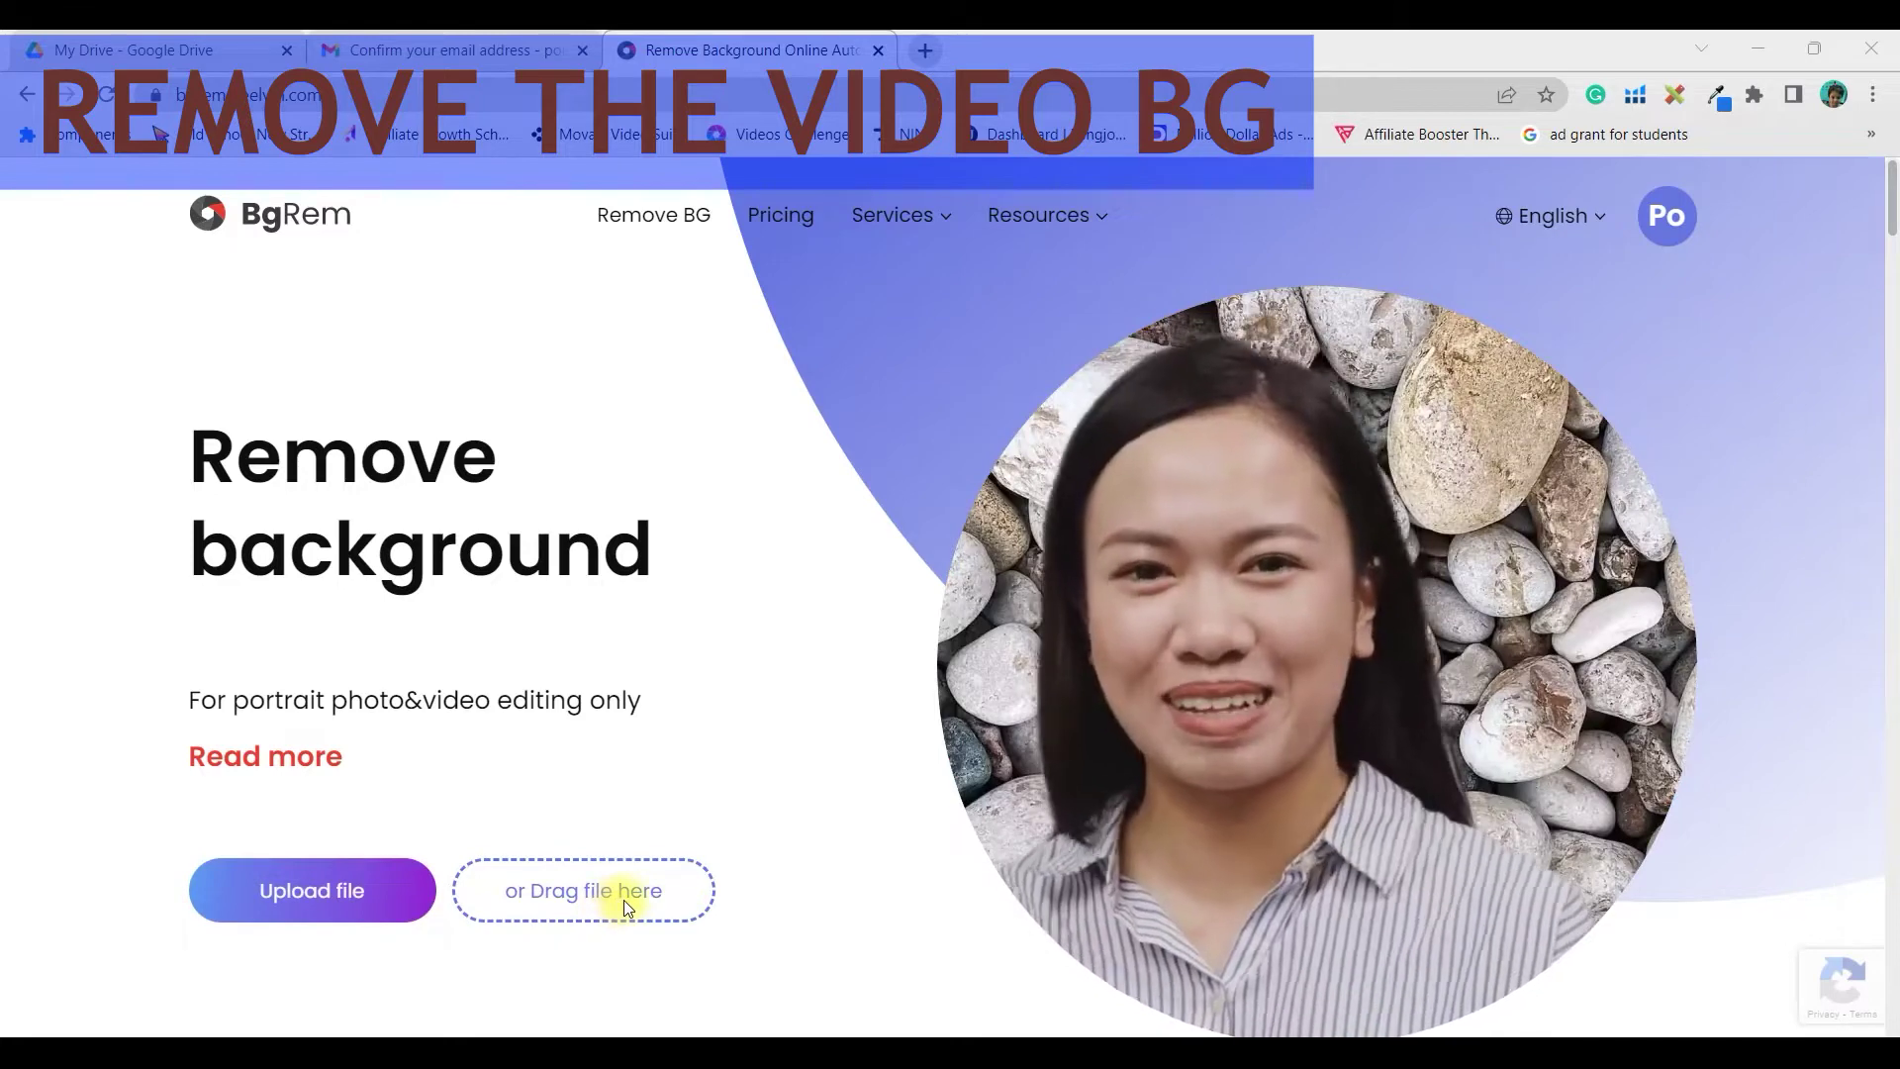
# Upload the video Slap In The Face - 7375.mp4 from the Downloads folder for background removal
pyautogui.click(370, 894)
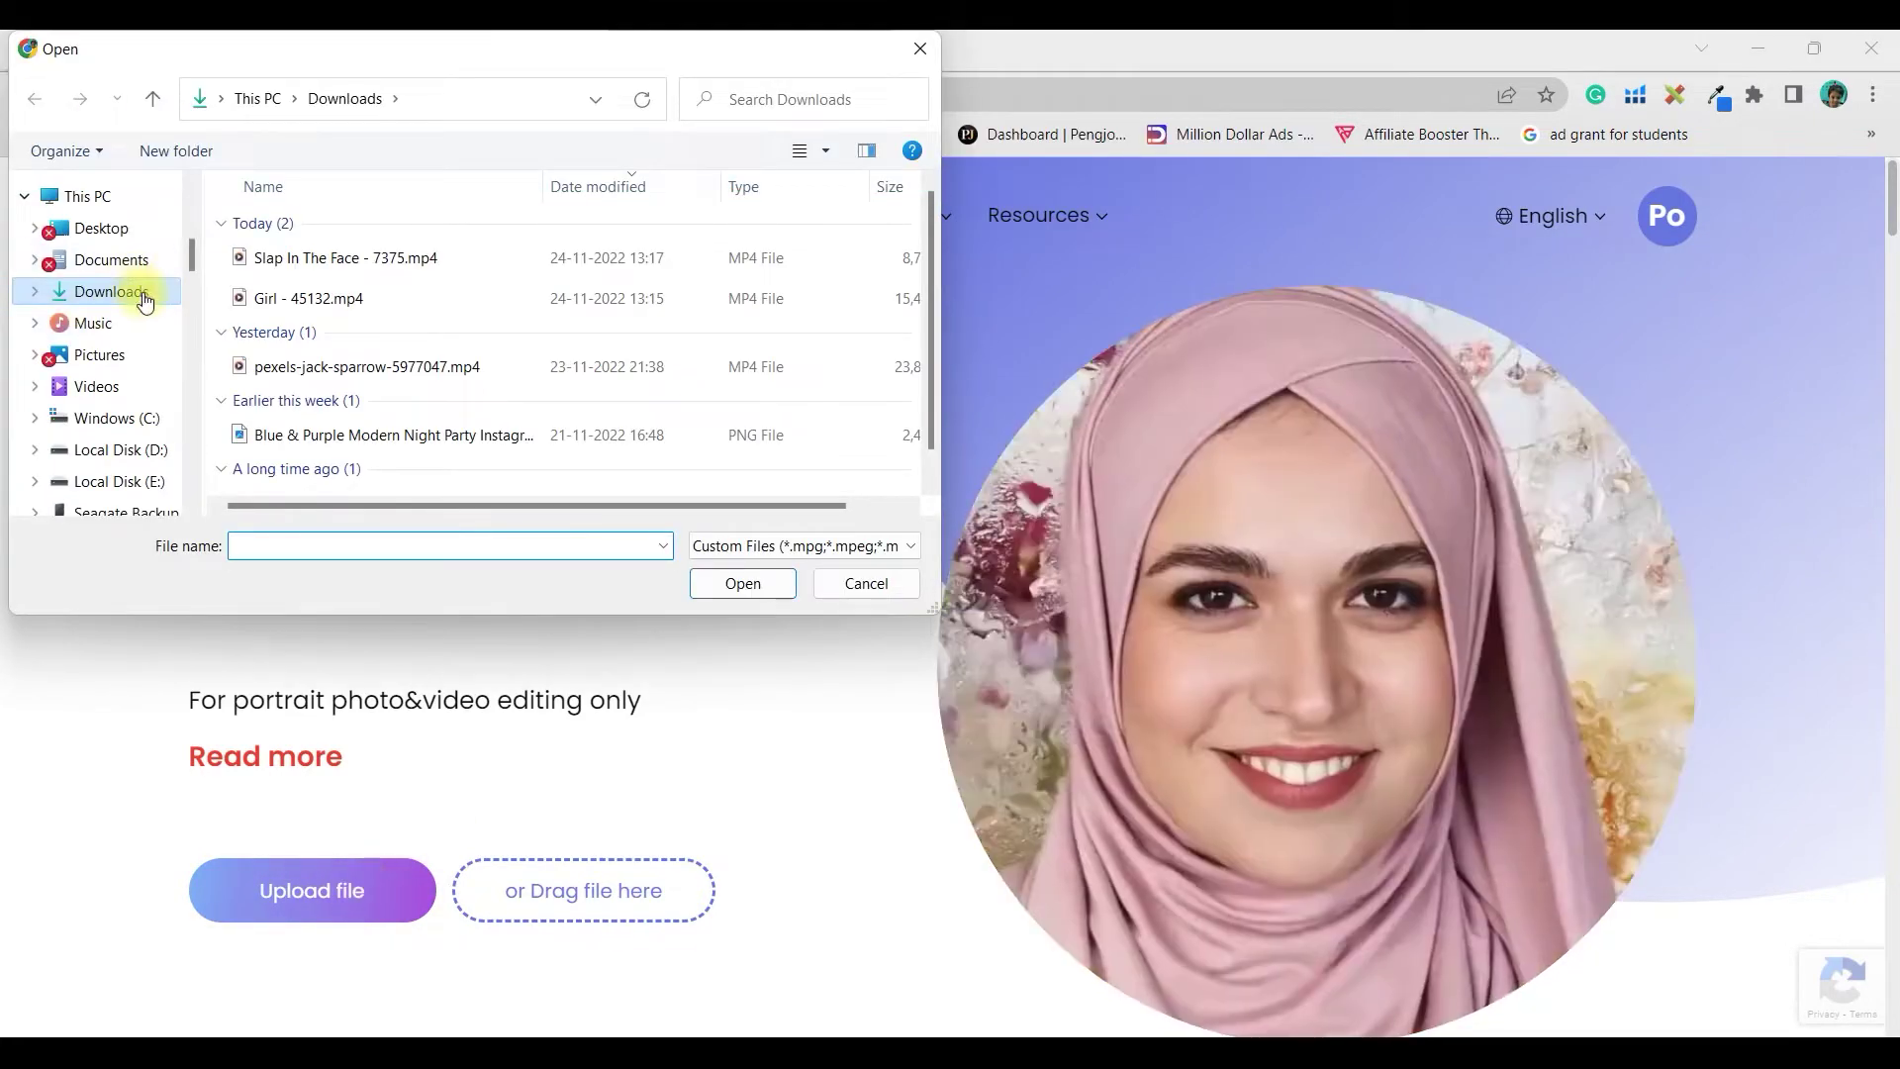
pyautogui.click(340, 263)
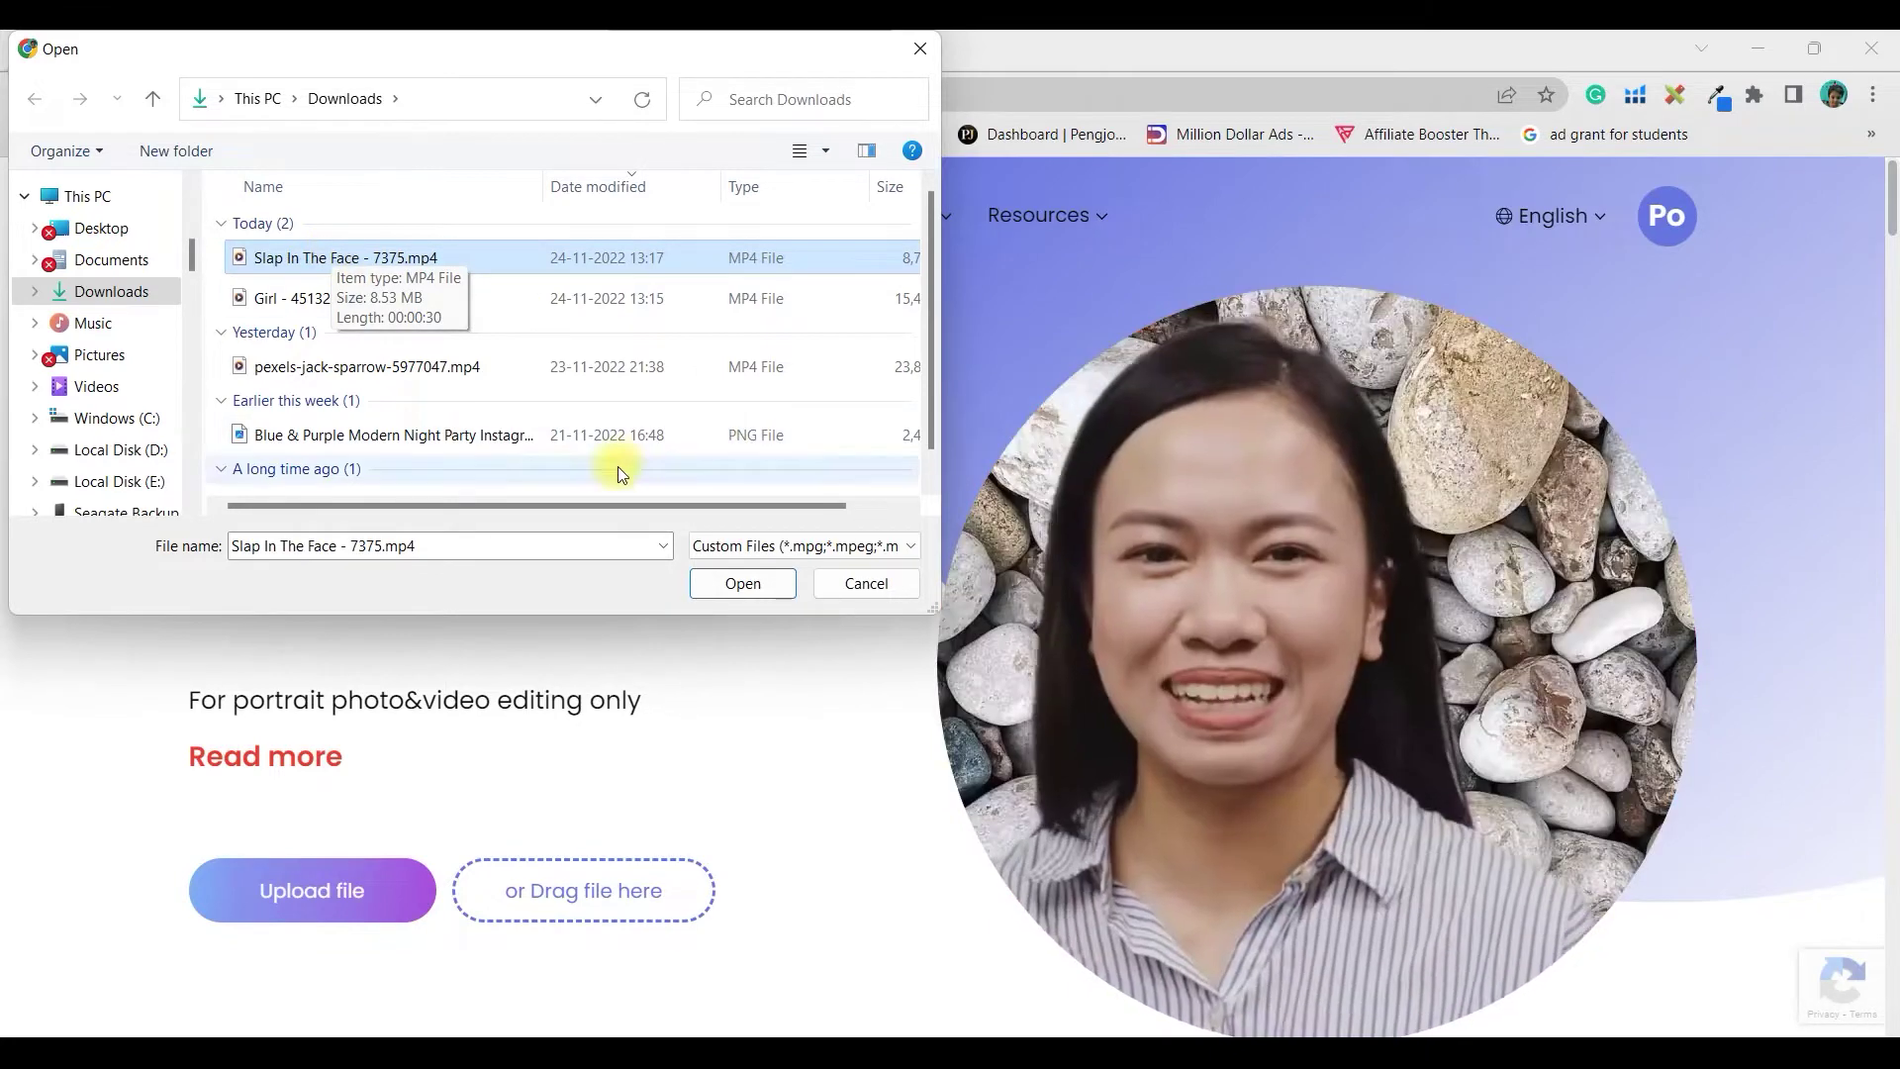
pyautogui.click(743, 584)
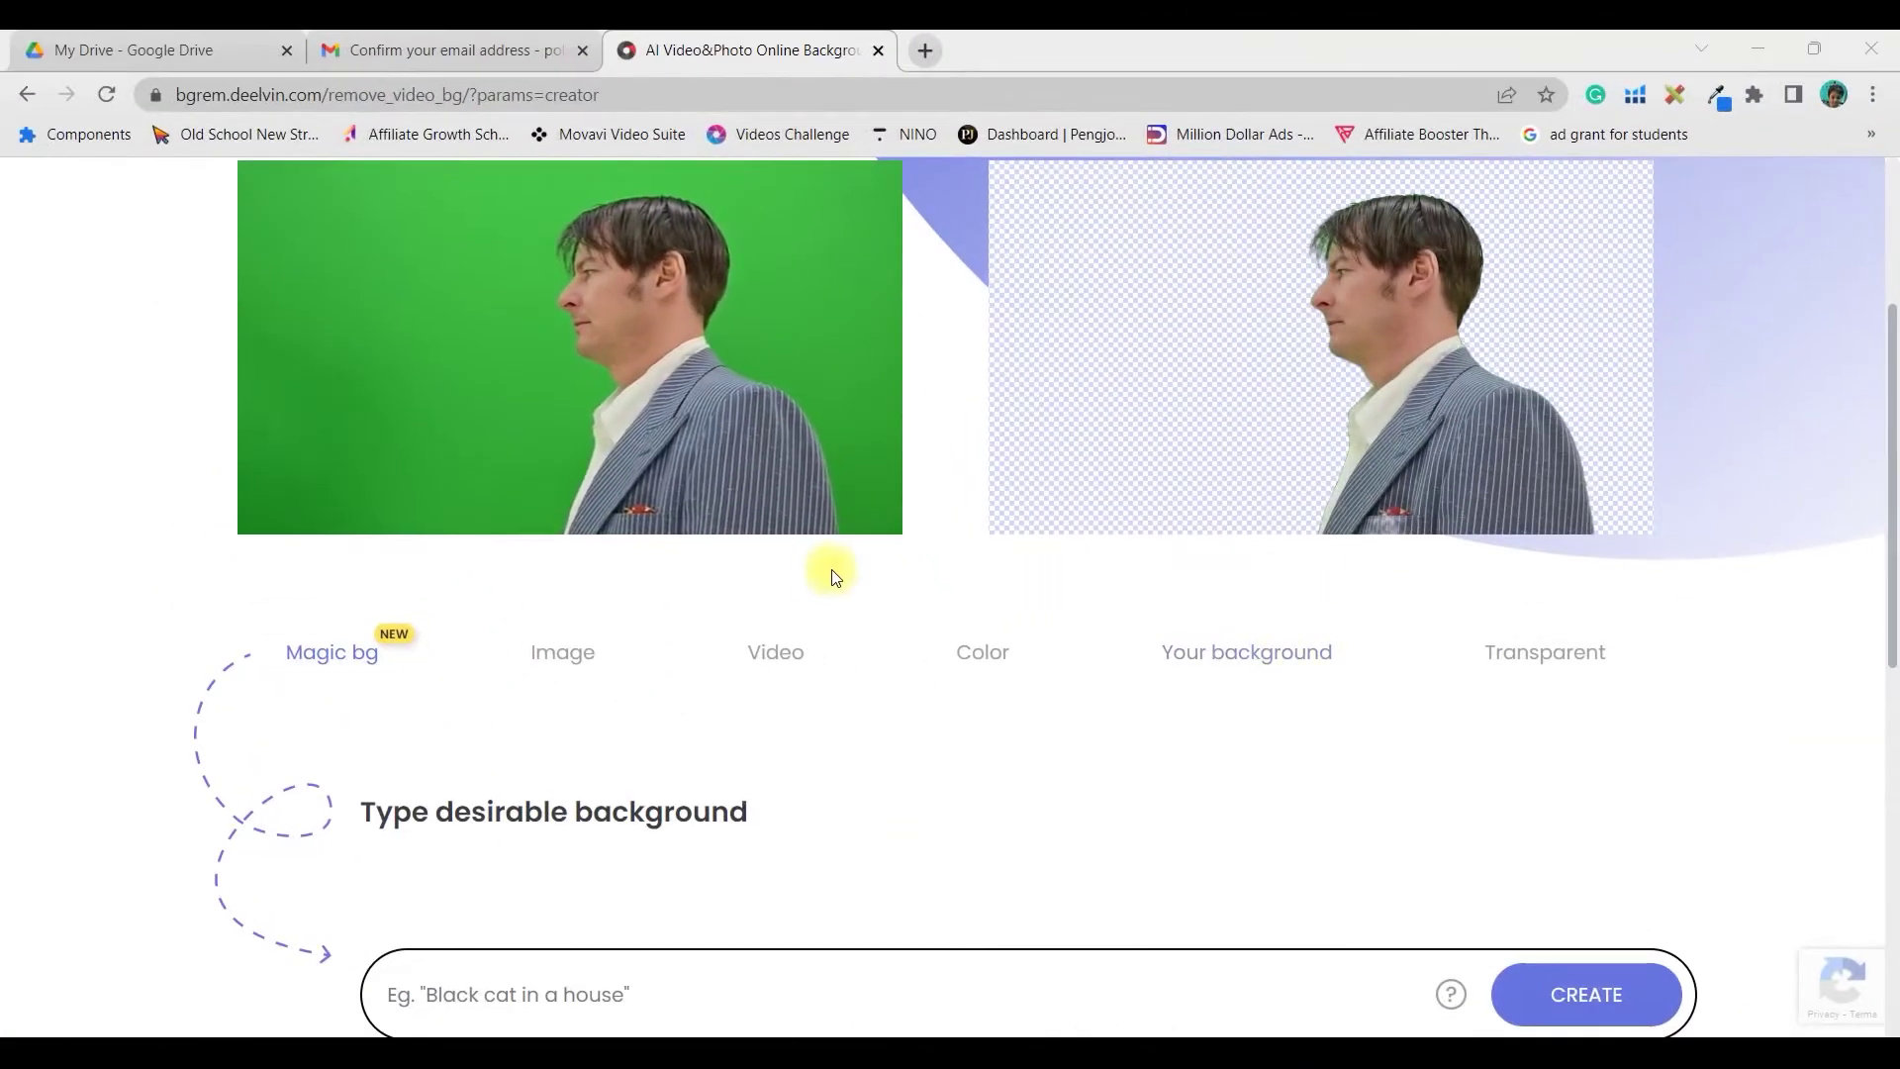
# Try the office, pink mountain lake, blue water and Greek temple image backgrounds behind the man
pyautogui.scroll(4, 831, 573)
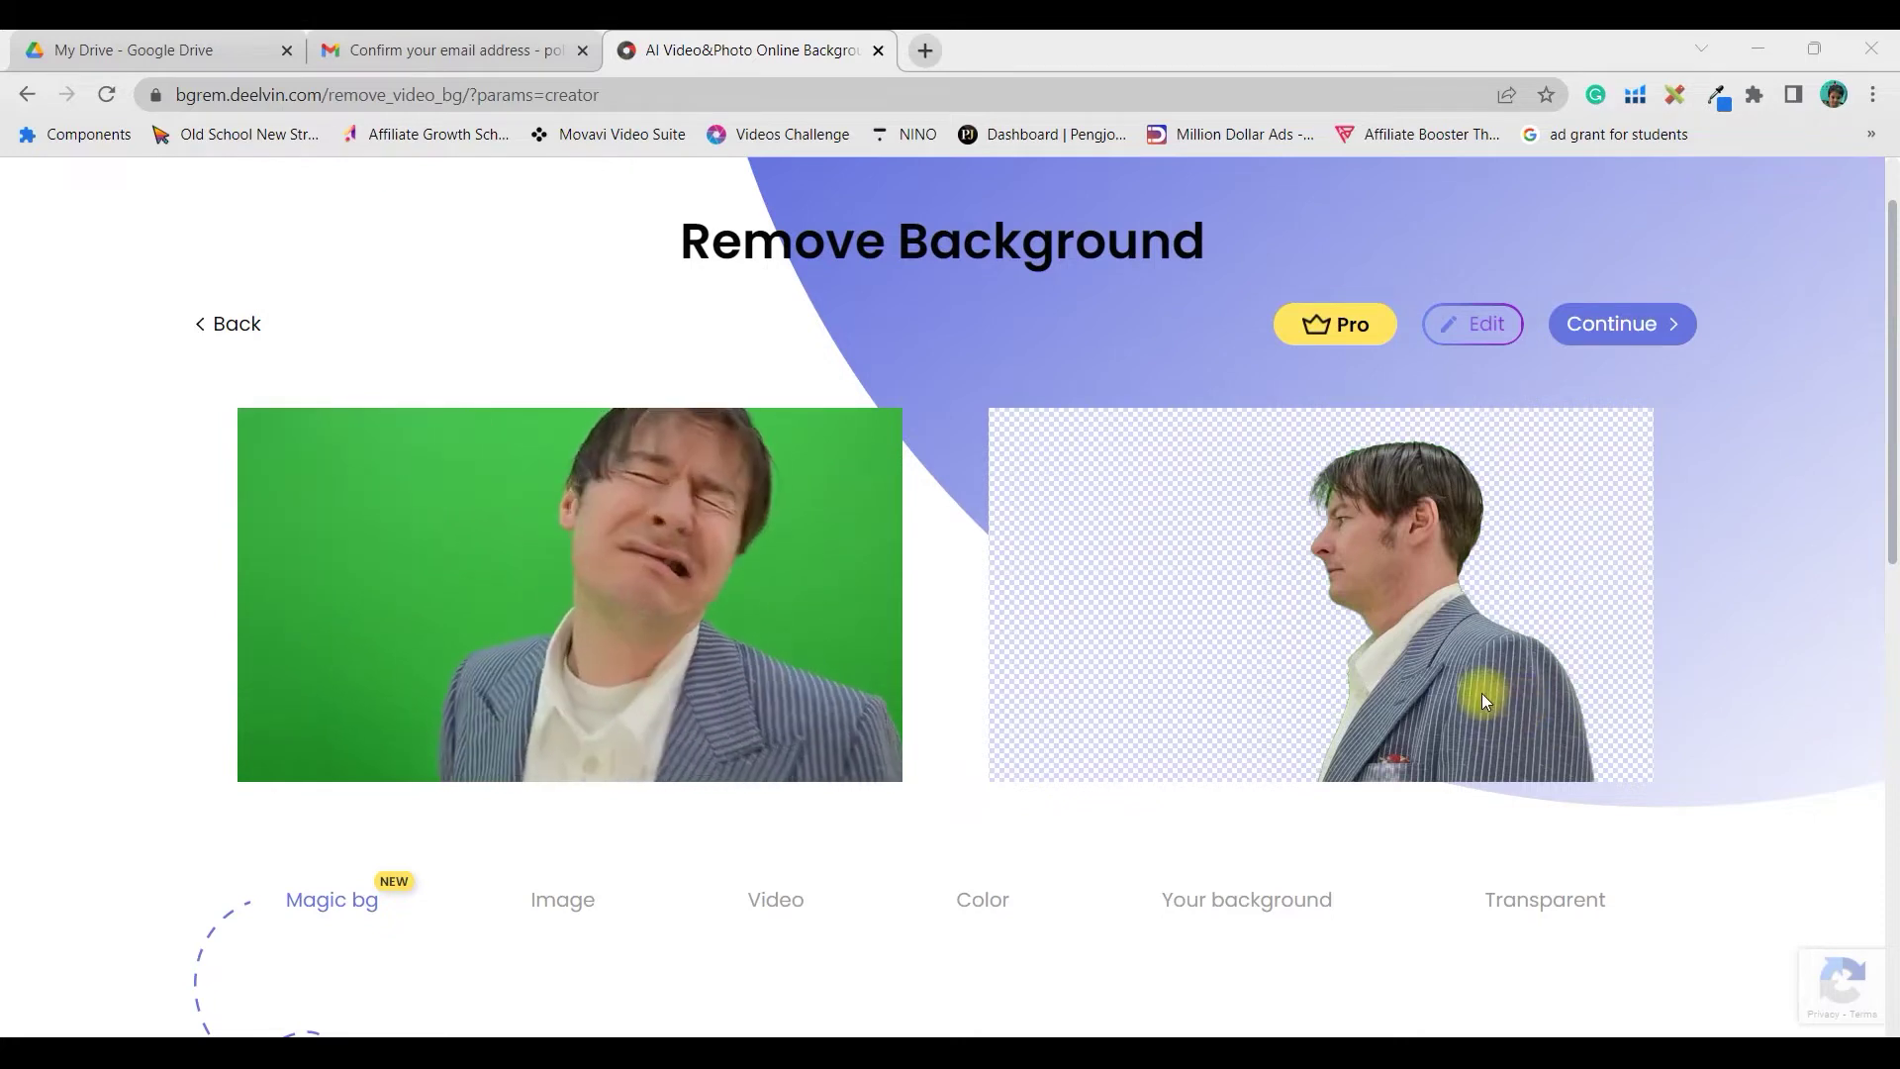
pyautogui.scroll(-1, 1481, 693)
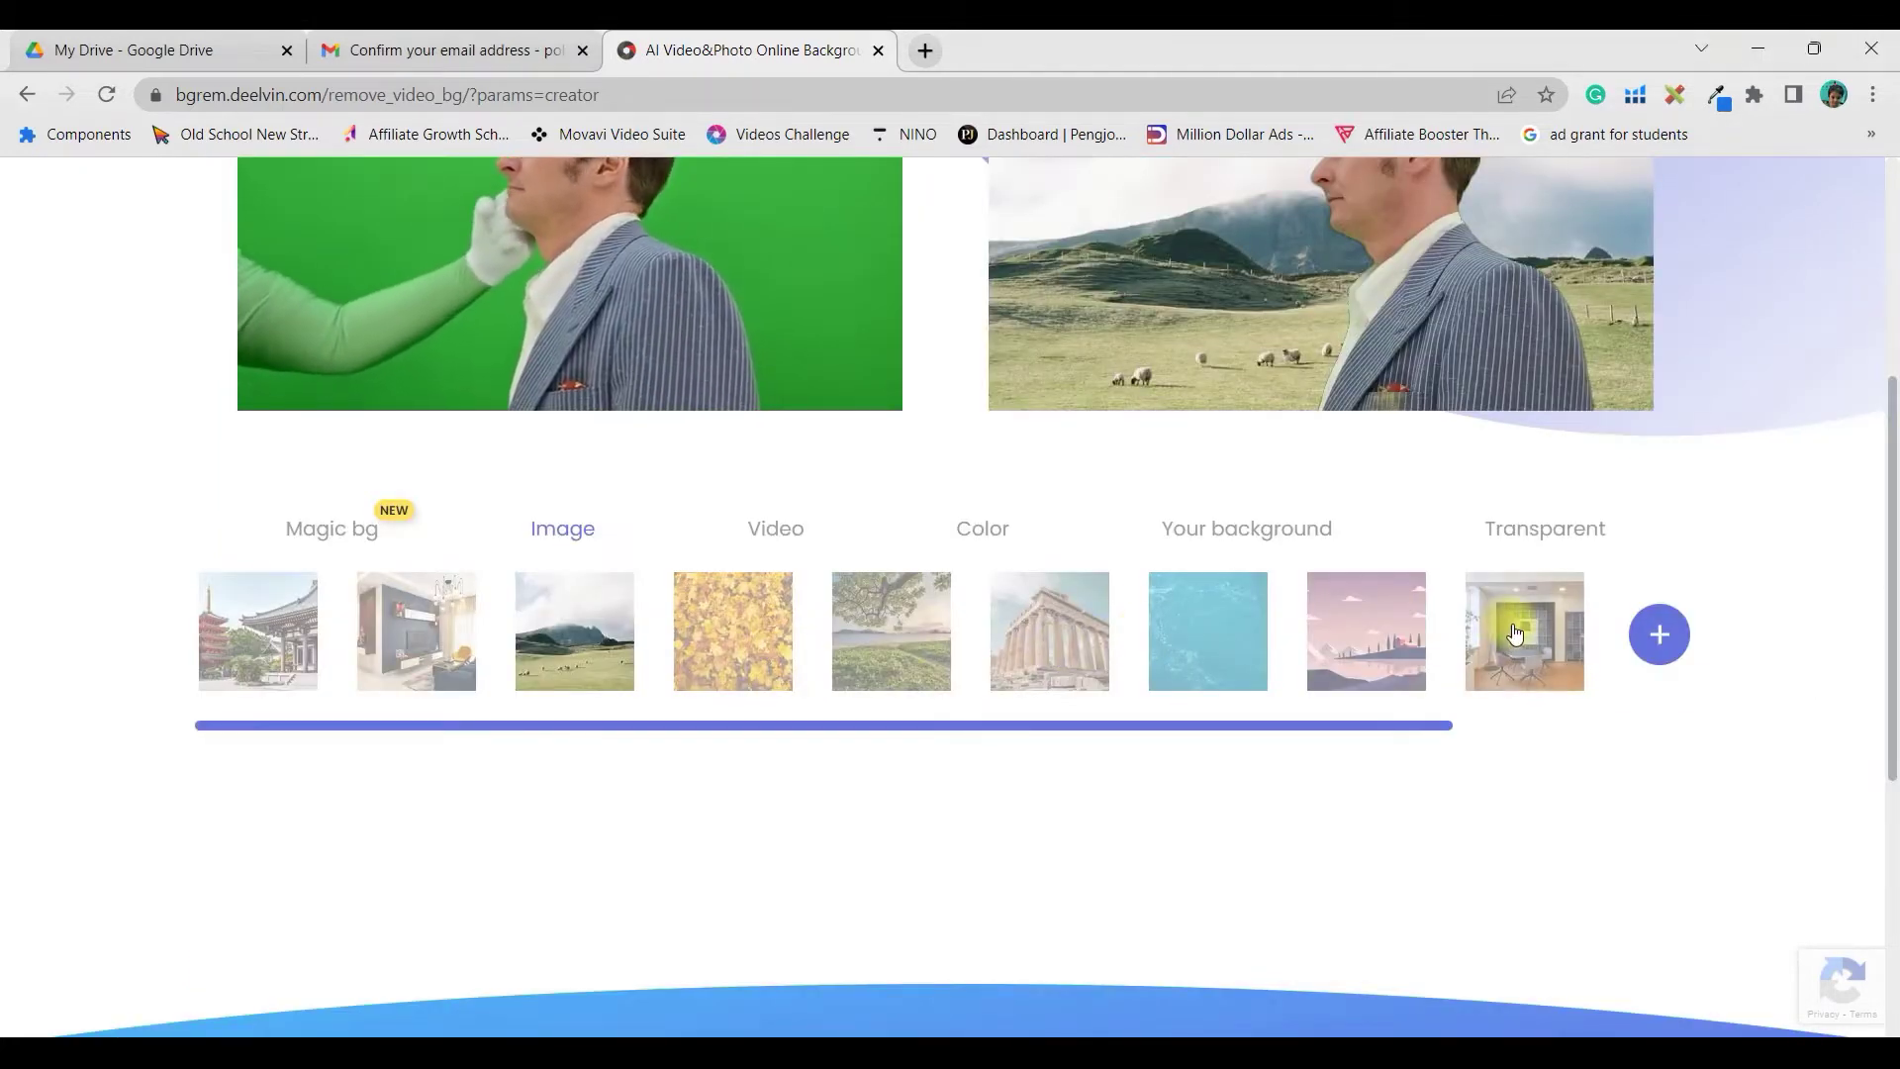
pyautogui.click(1515, 633)
pyautogui.scroll(1, 1465, 574)
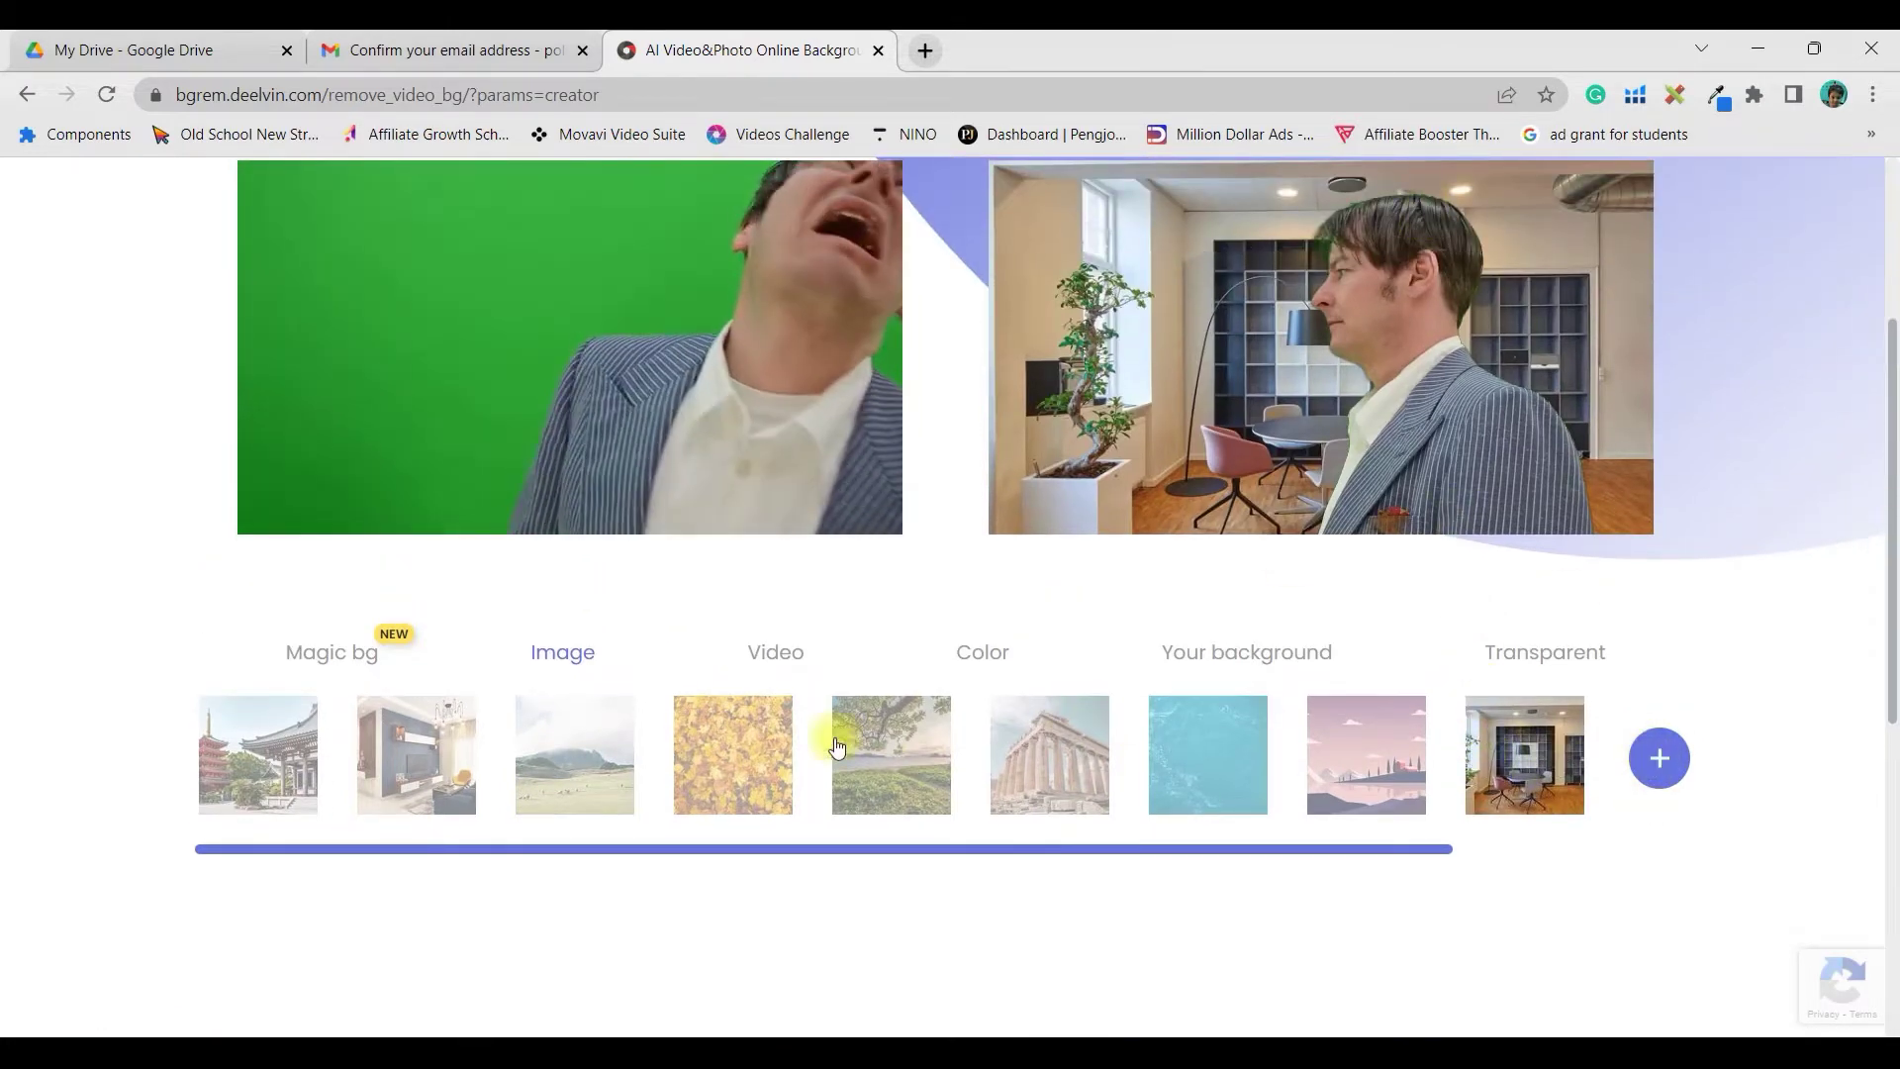
pyautogui.click(1328, 780)
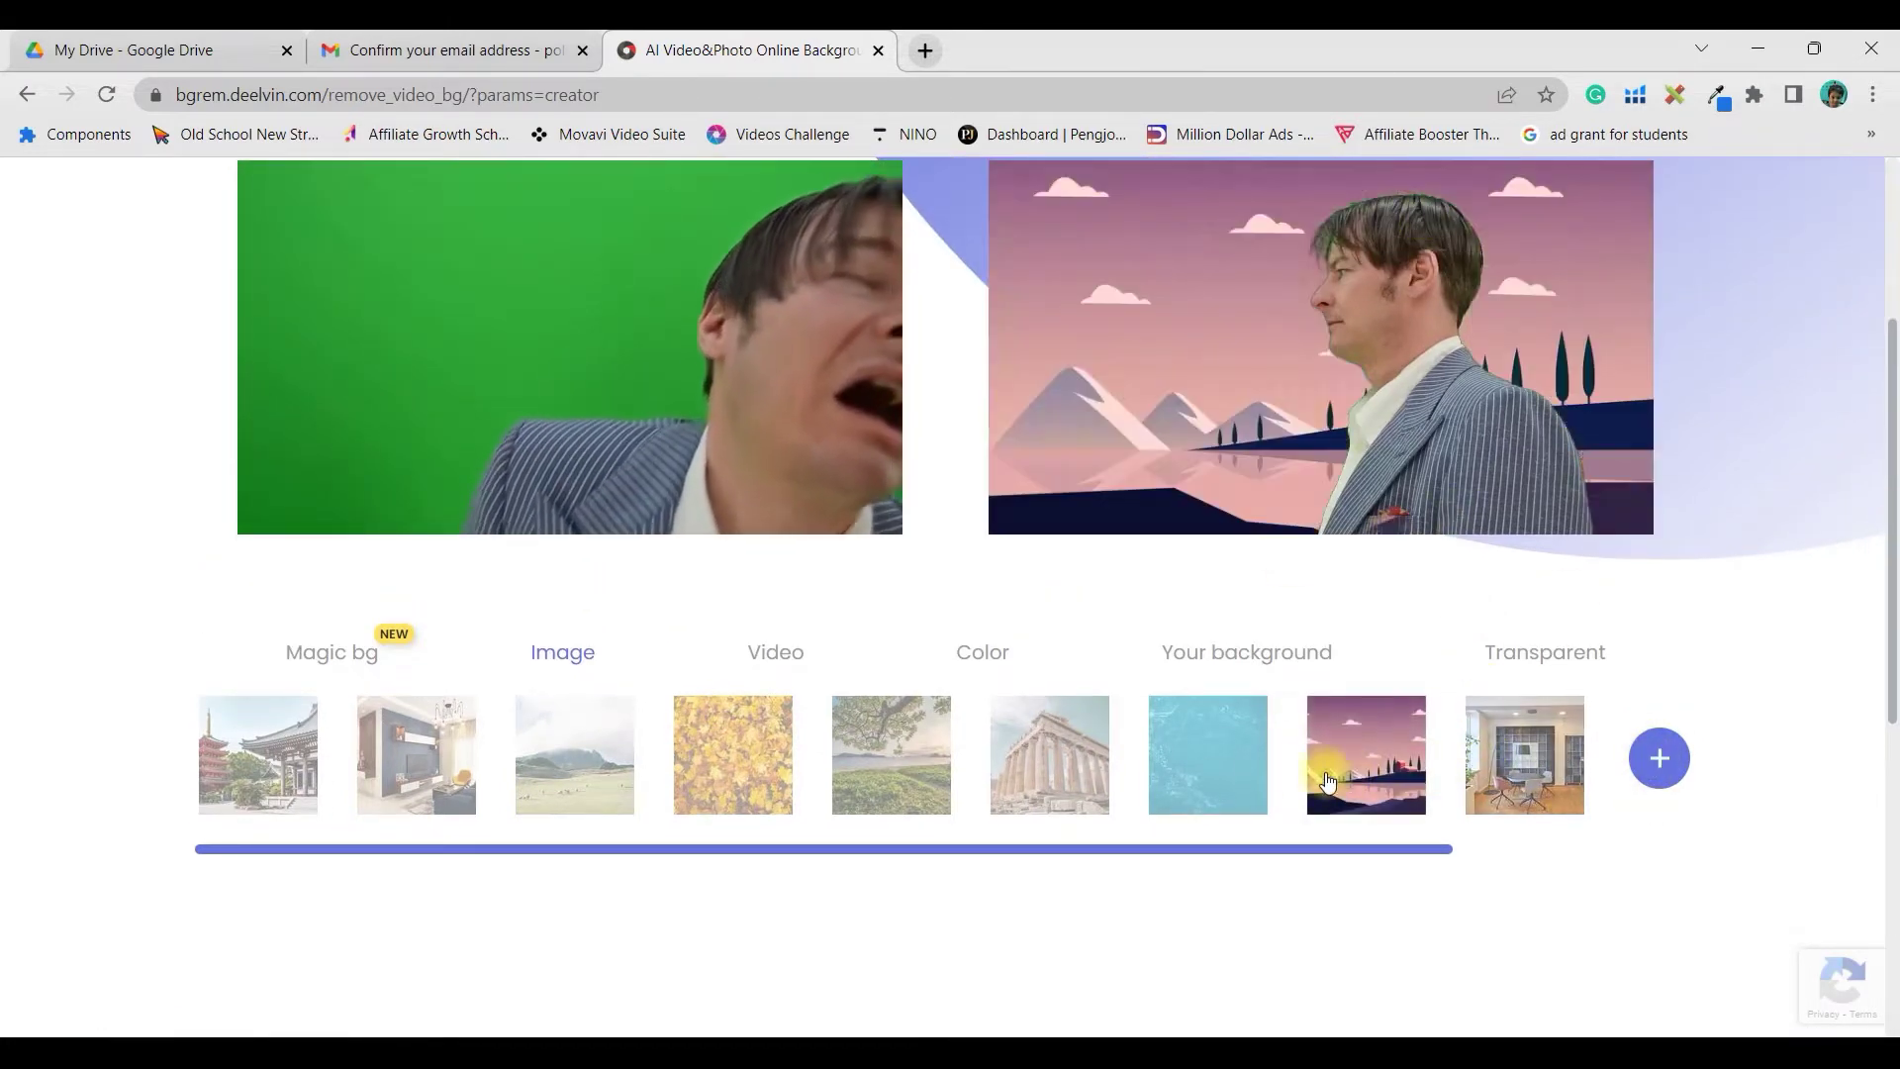
pyautogui.click(1209, 776)
pyautogui.click(1052, 776)
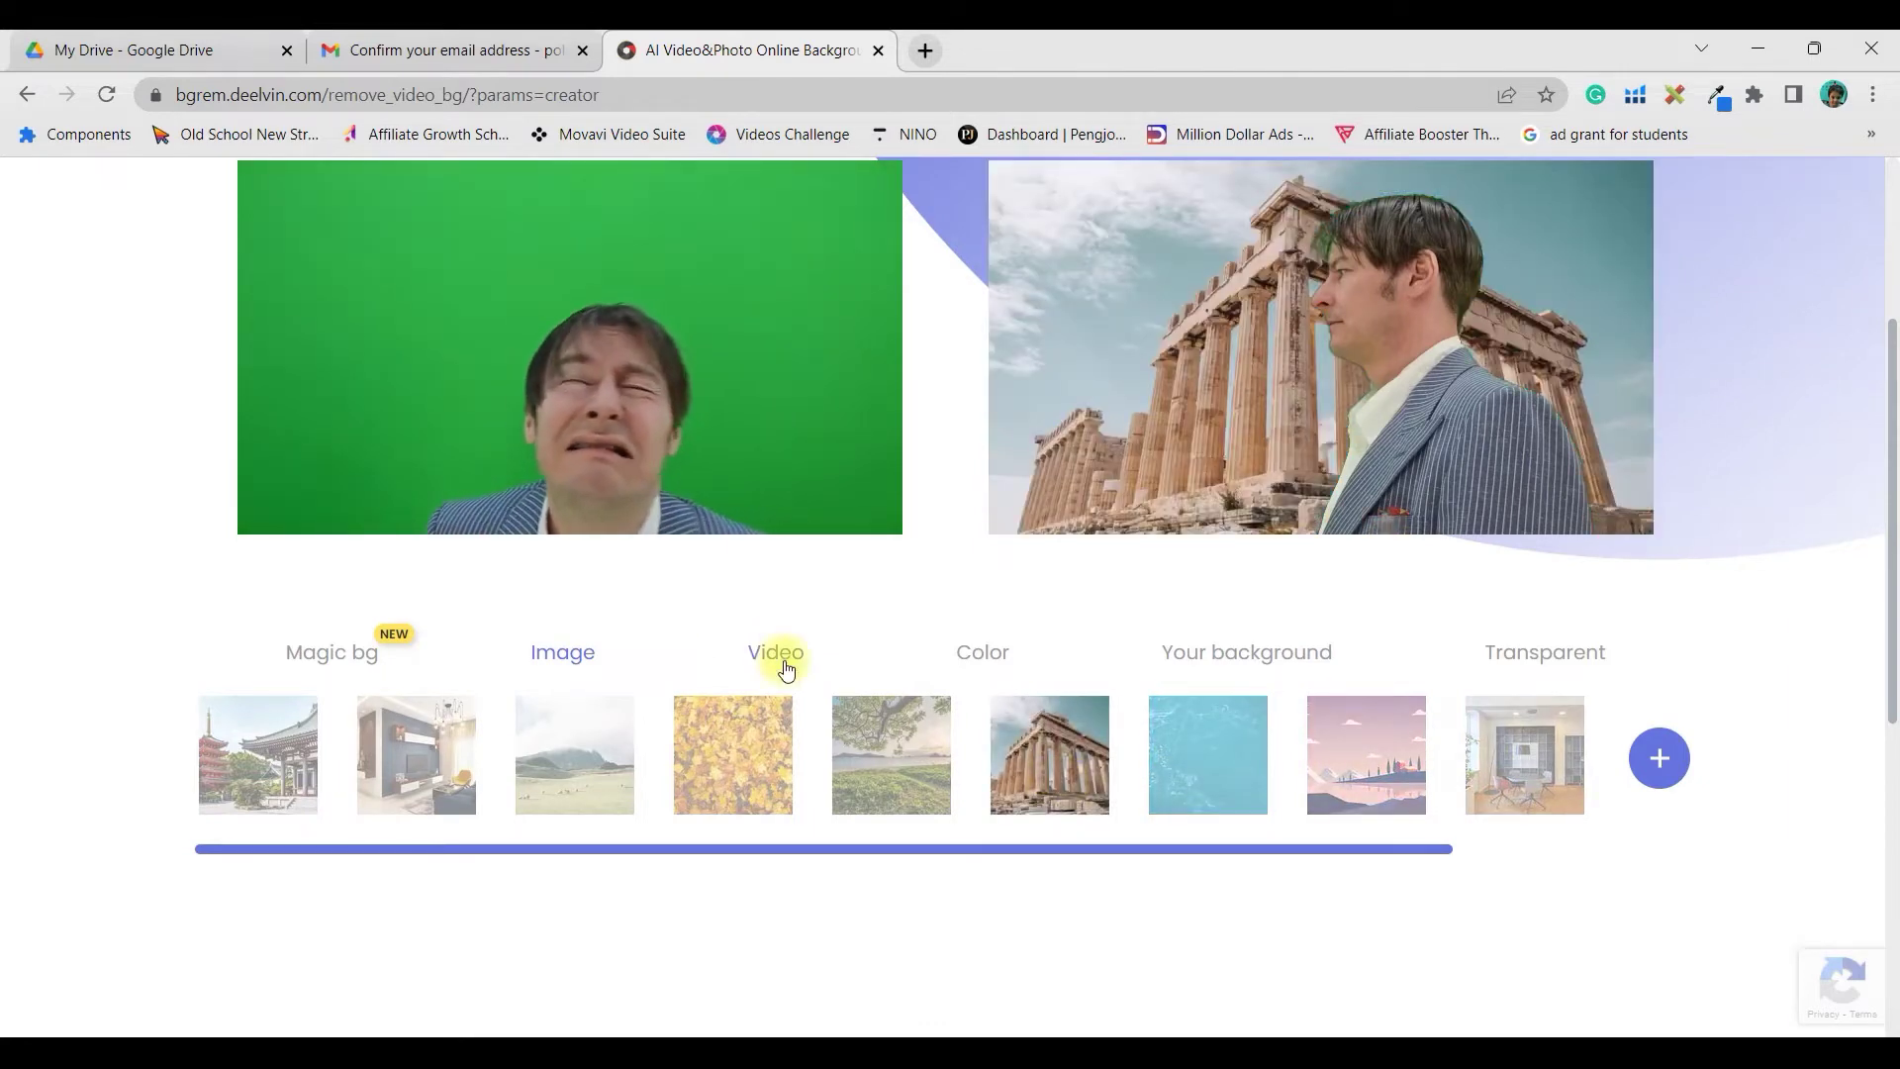
# Try the night street, snowy mountain and moonlit London Parliament video backgrounds behind the man
pyautogui.click(853, 669)
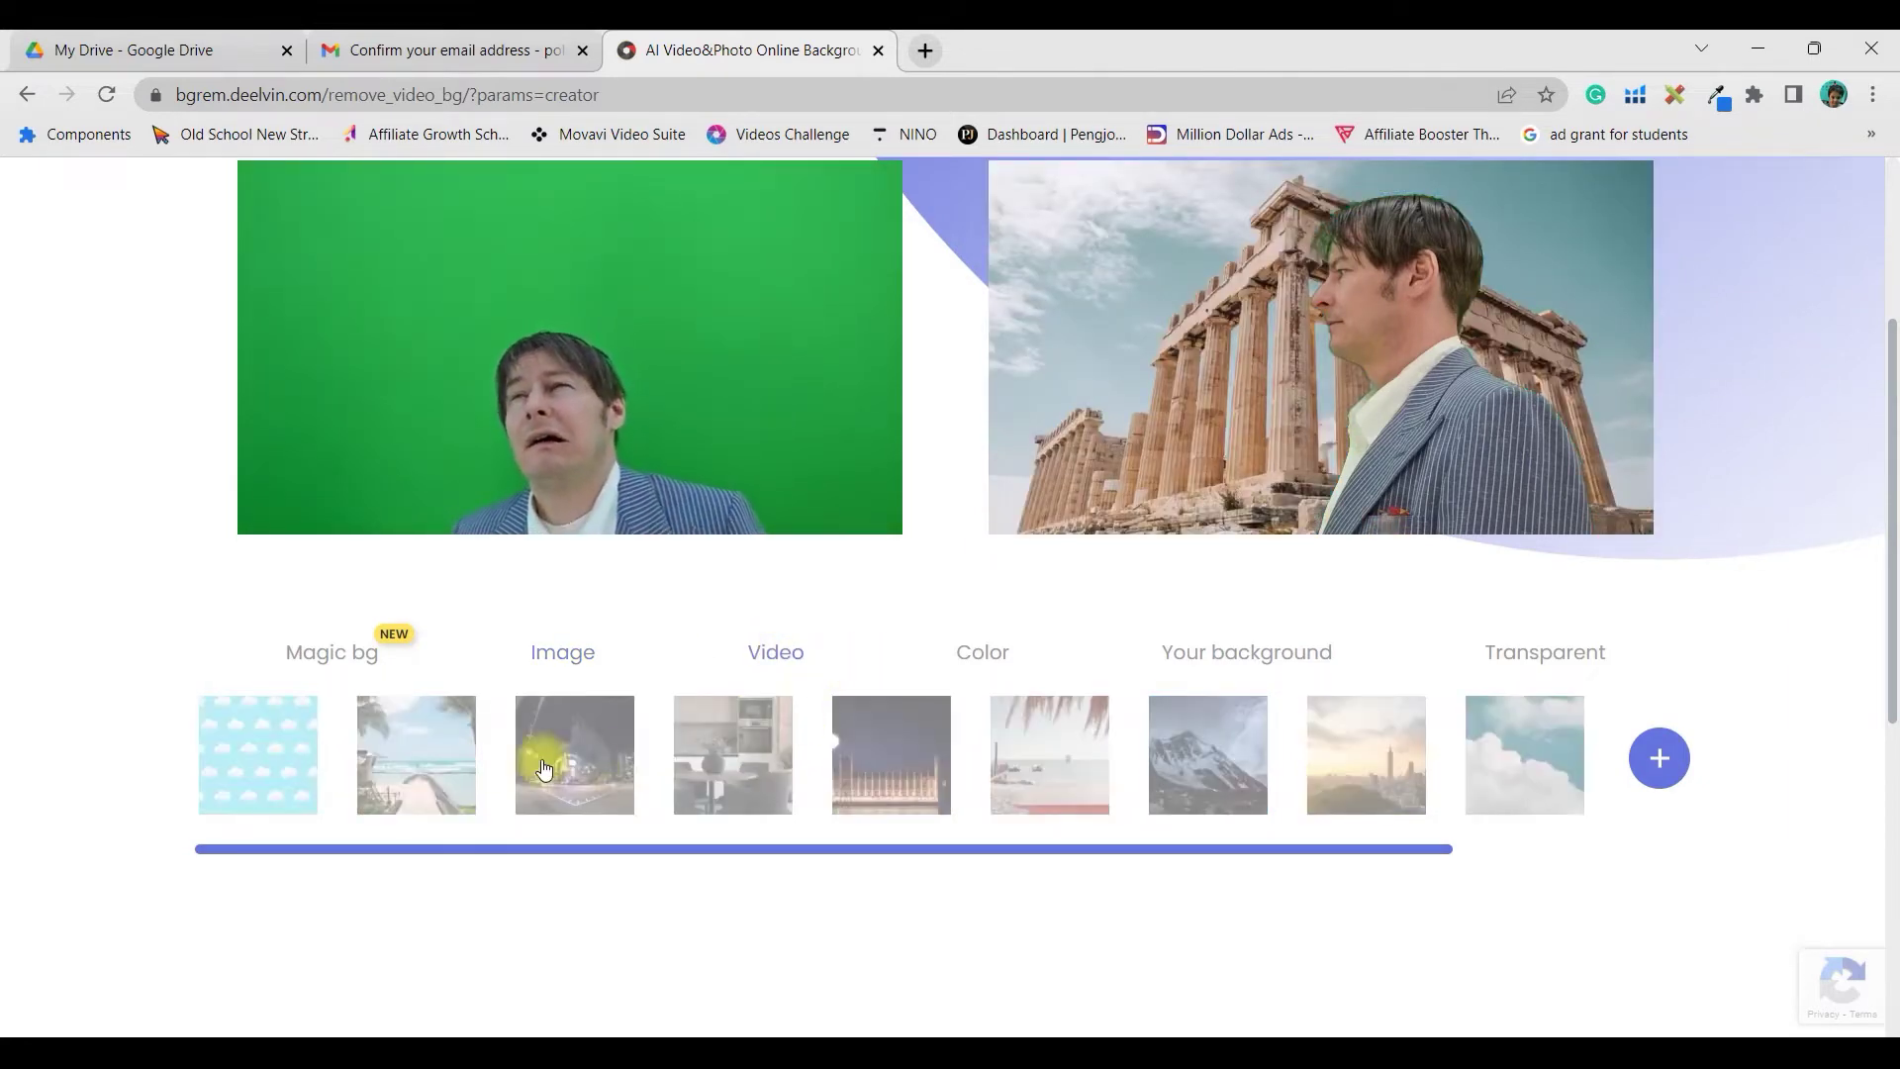
pyautogui.click(574, 757)
pyautogui.click(1186, 809)
pyautogui.click(941, 785)
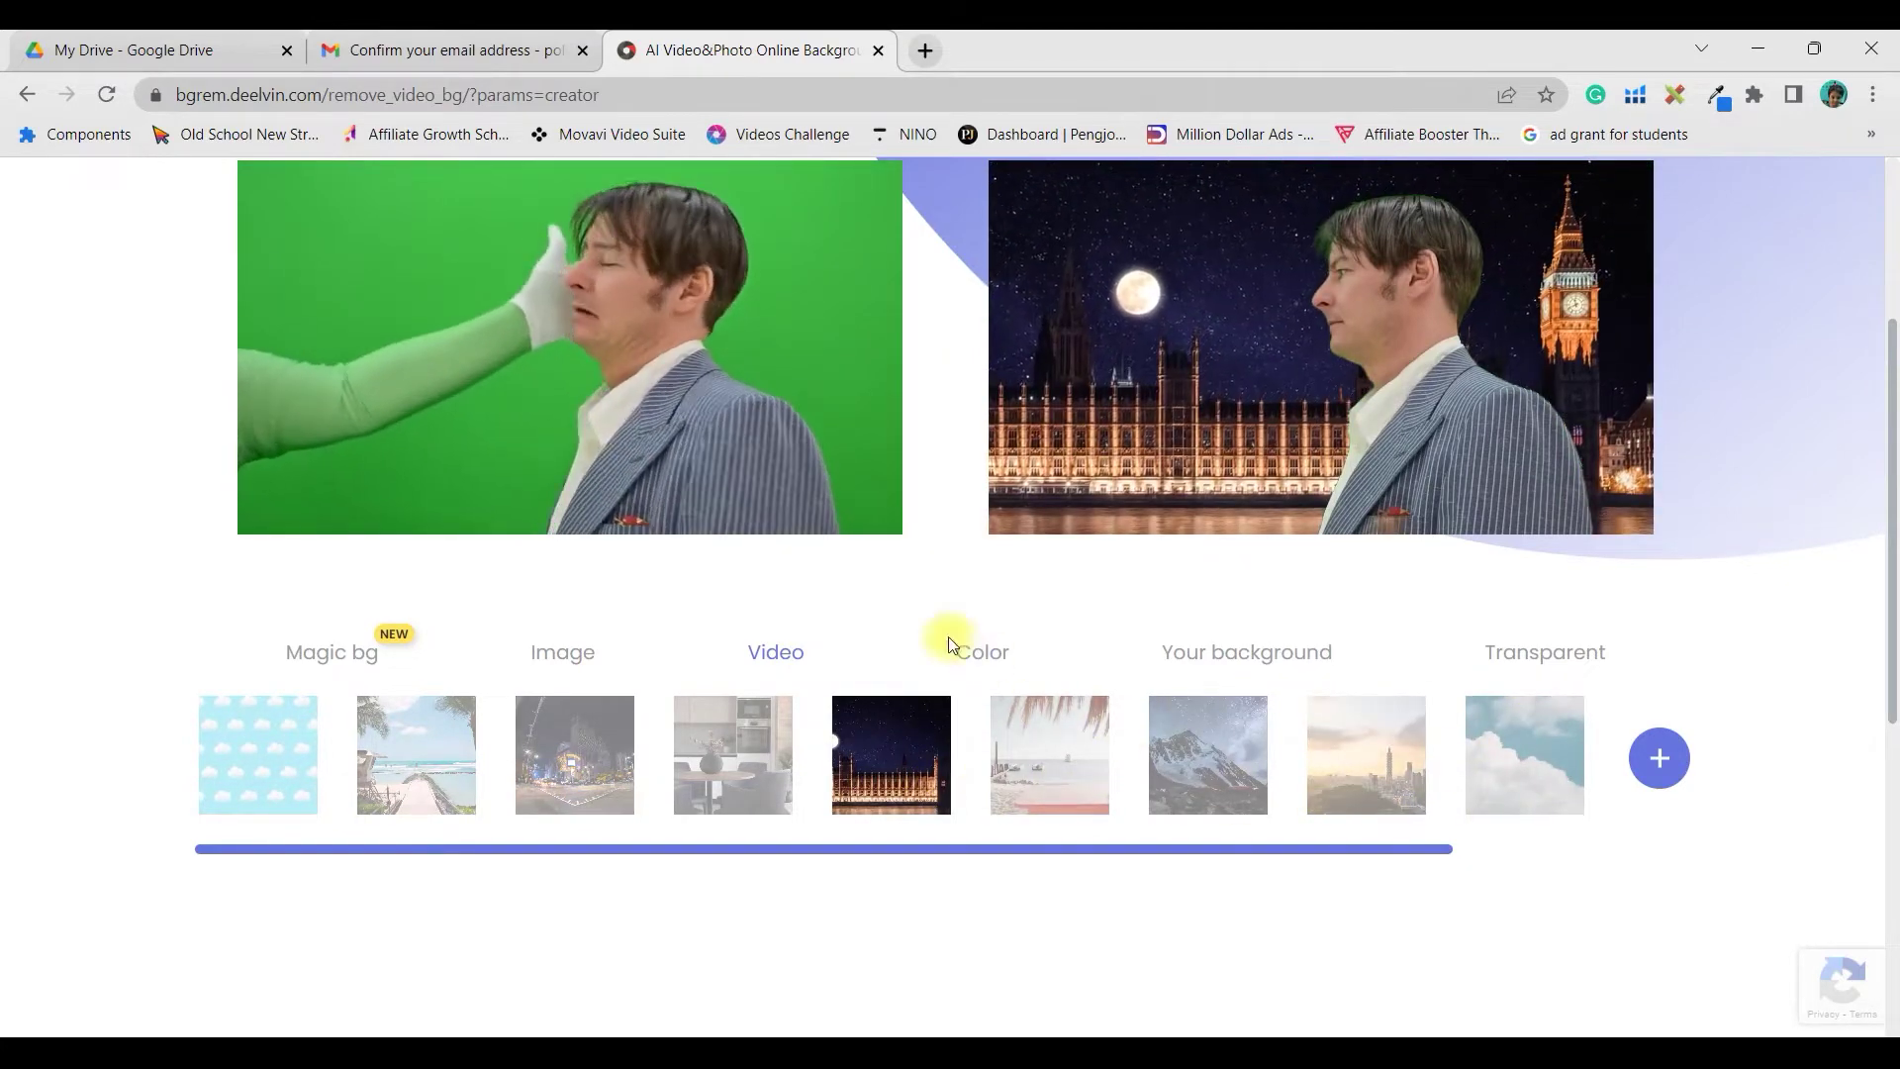
# Try a solid dark maroon color as the background behind the man
pyautogui.click(986, 656)
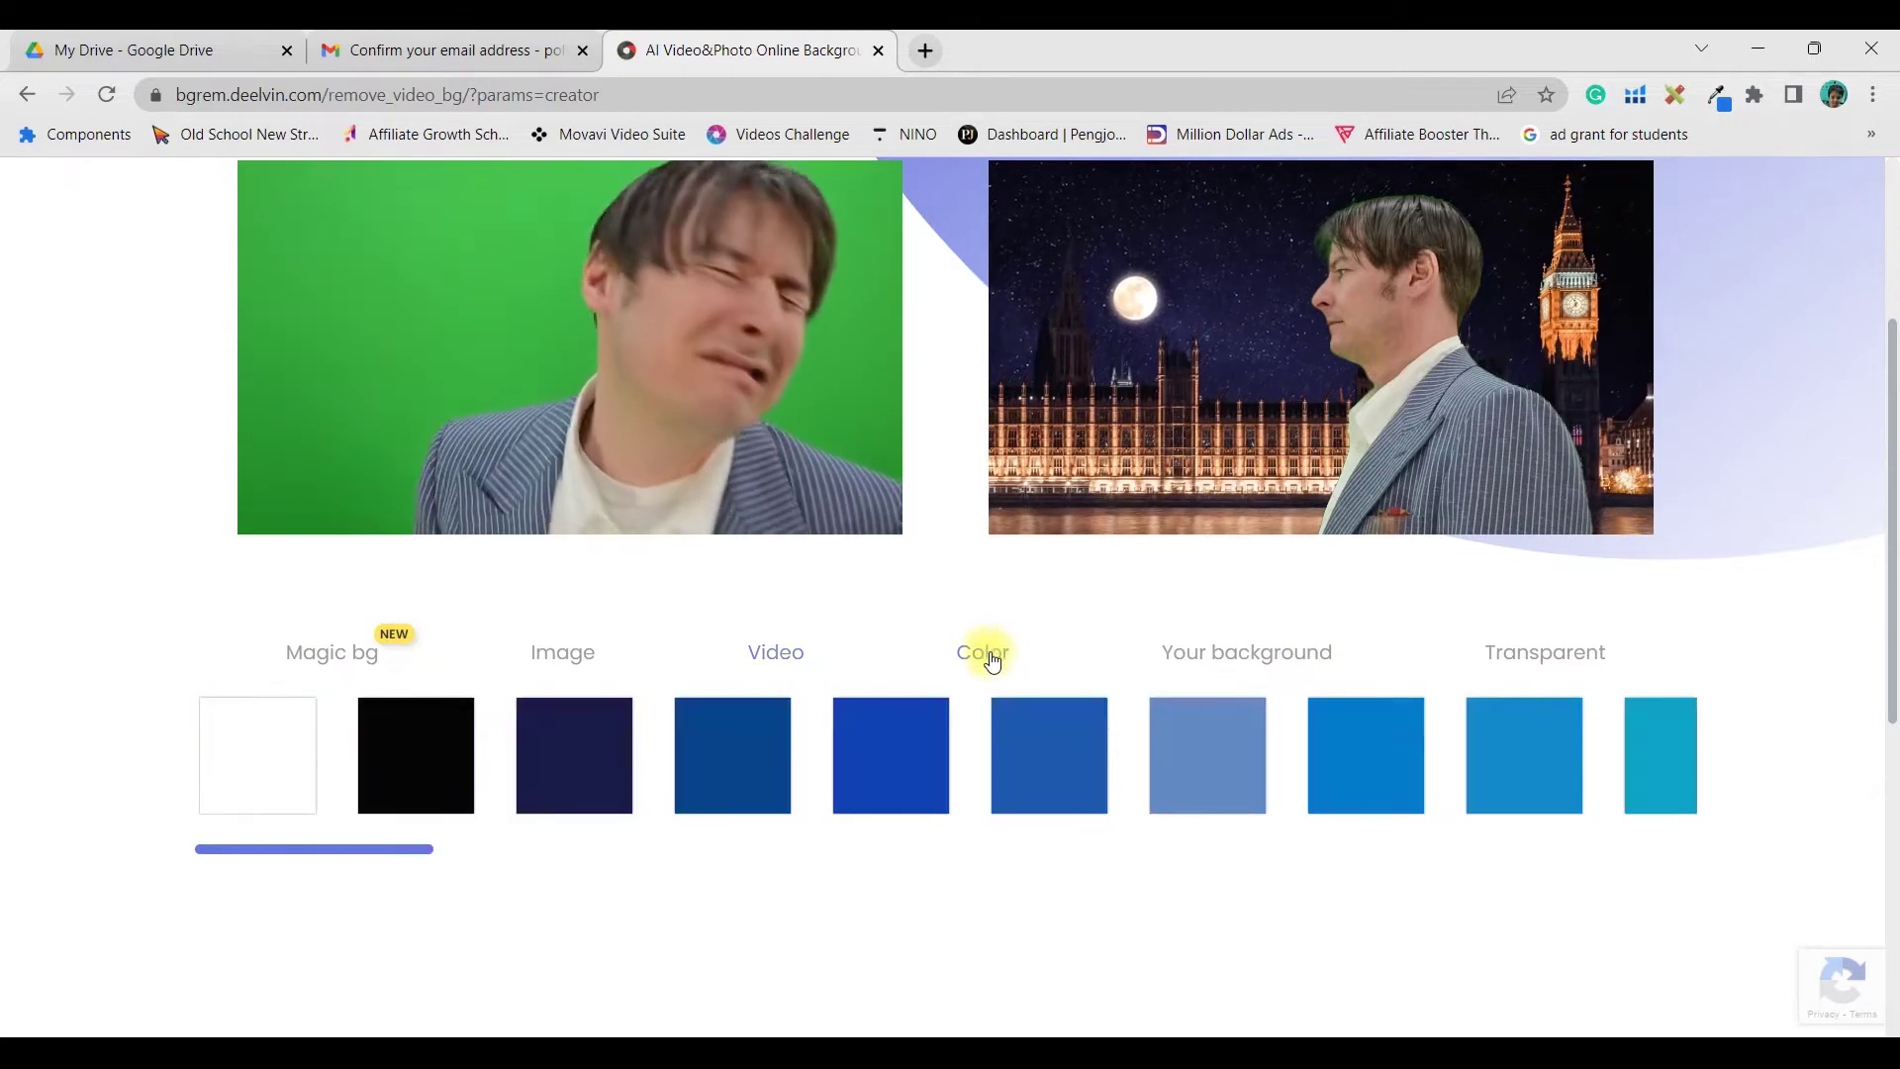
pyautogui.moveTo(327, 869); pyautogui.dragTo(892, 908)
pyautogui.click(1296, 779)
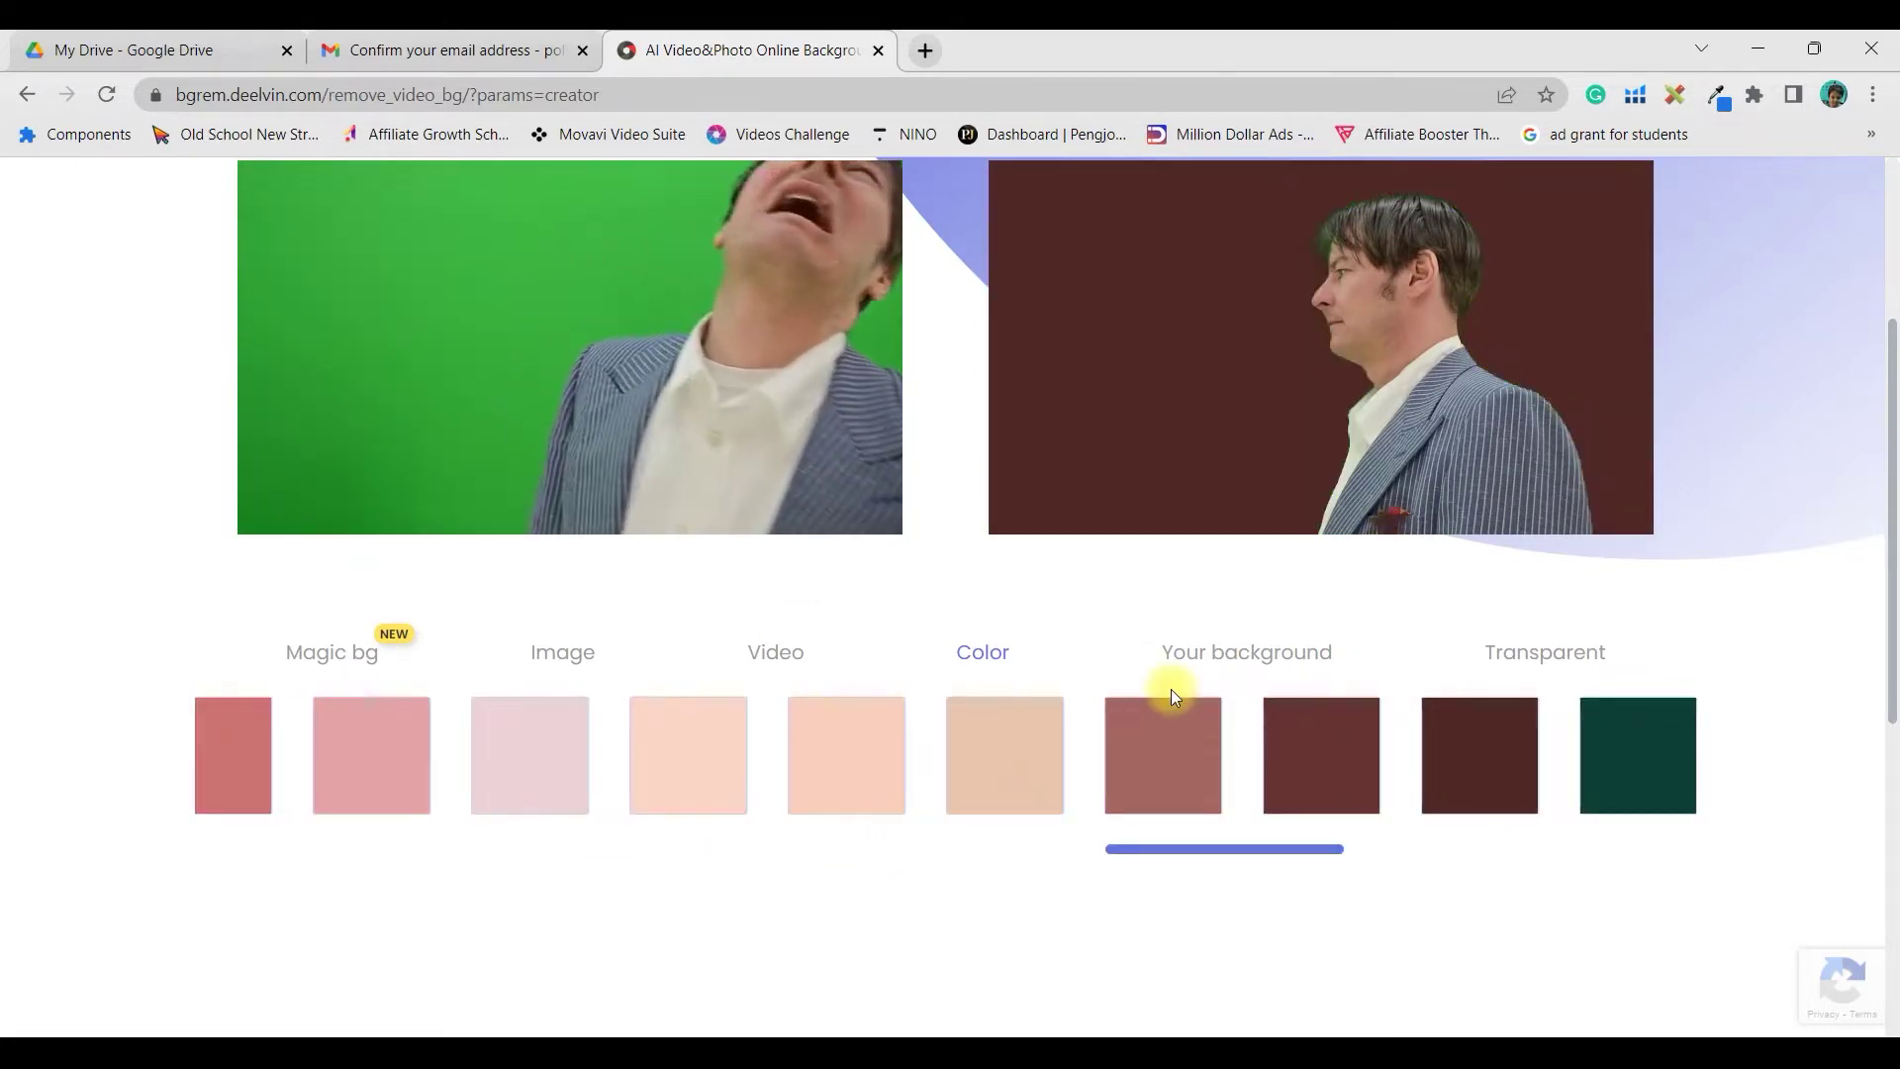
pyautogui.click(1272, 660)
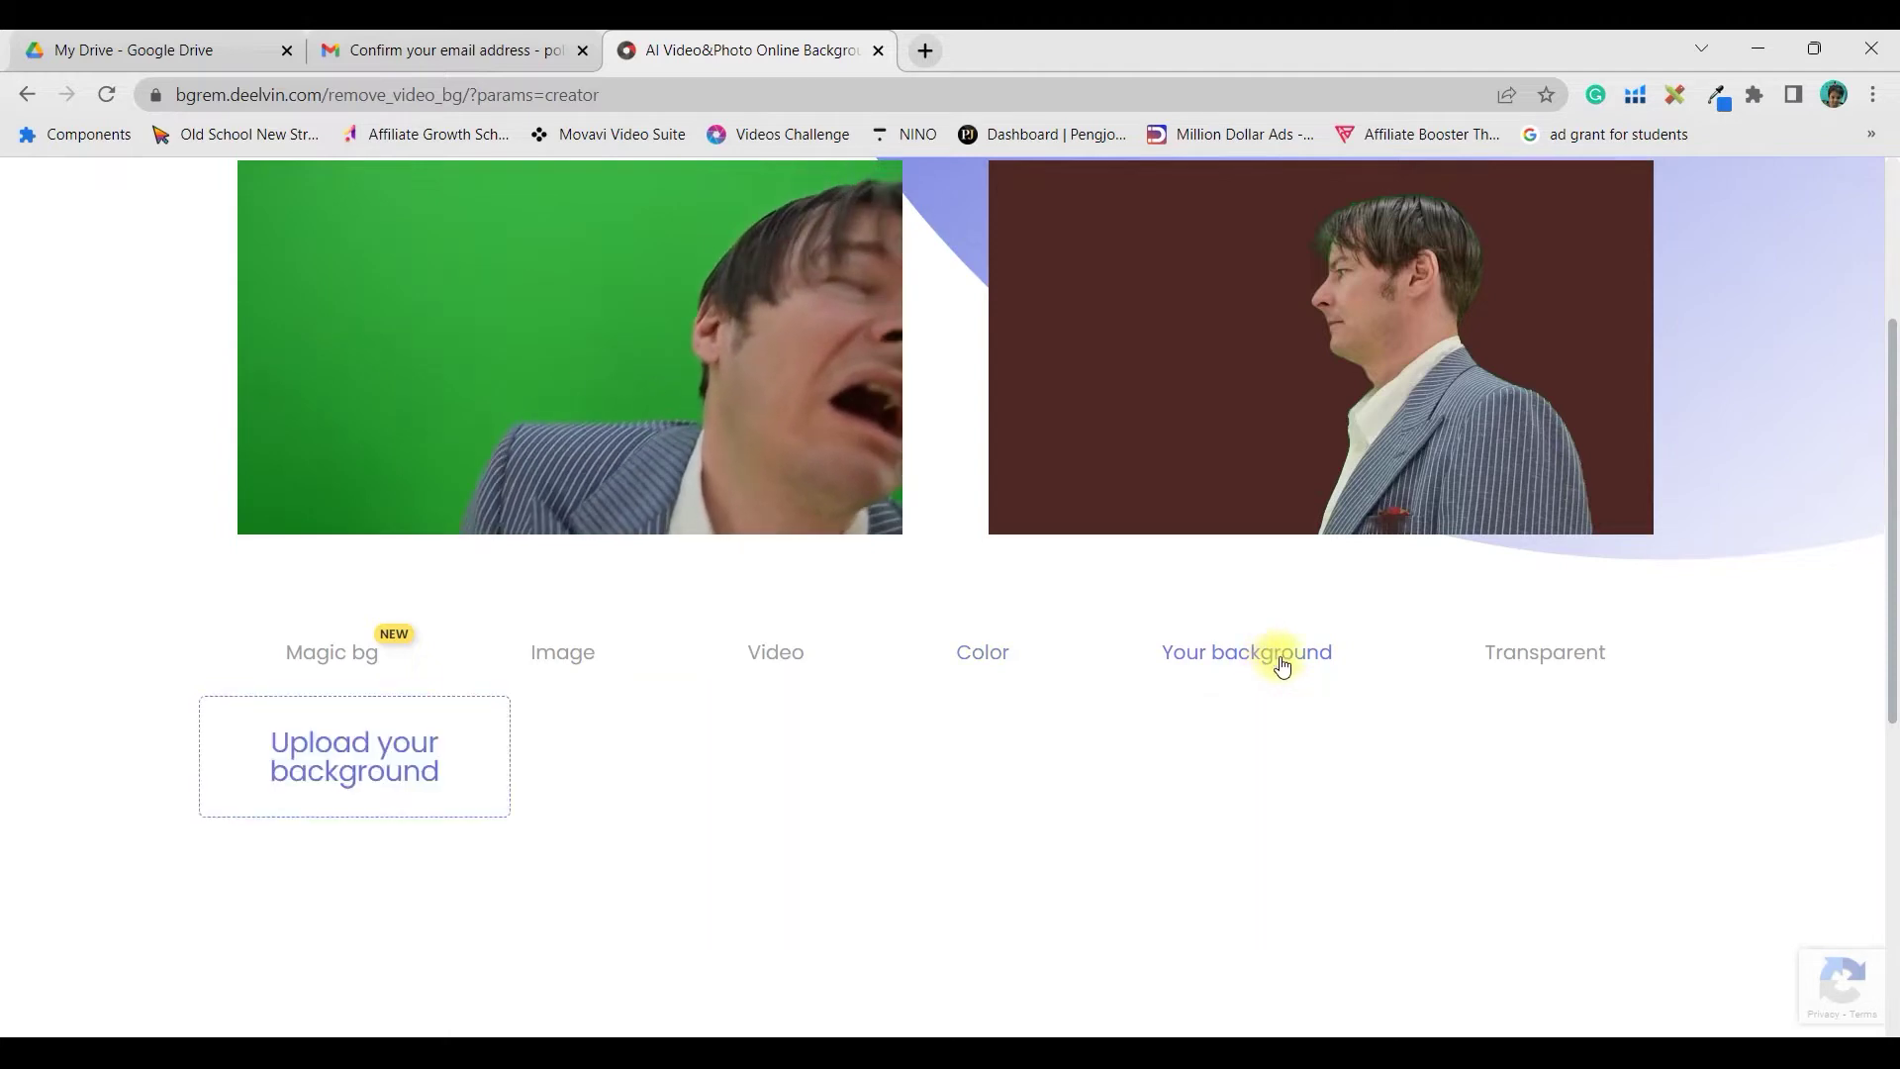
pyautogui.click(390, 758)
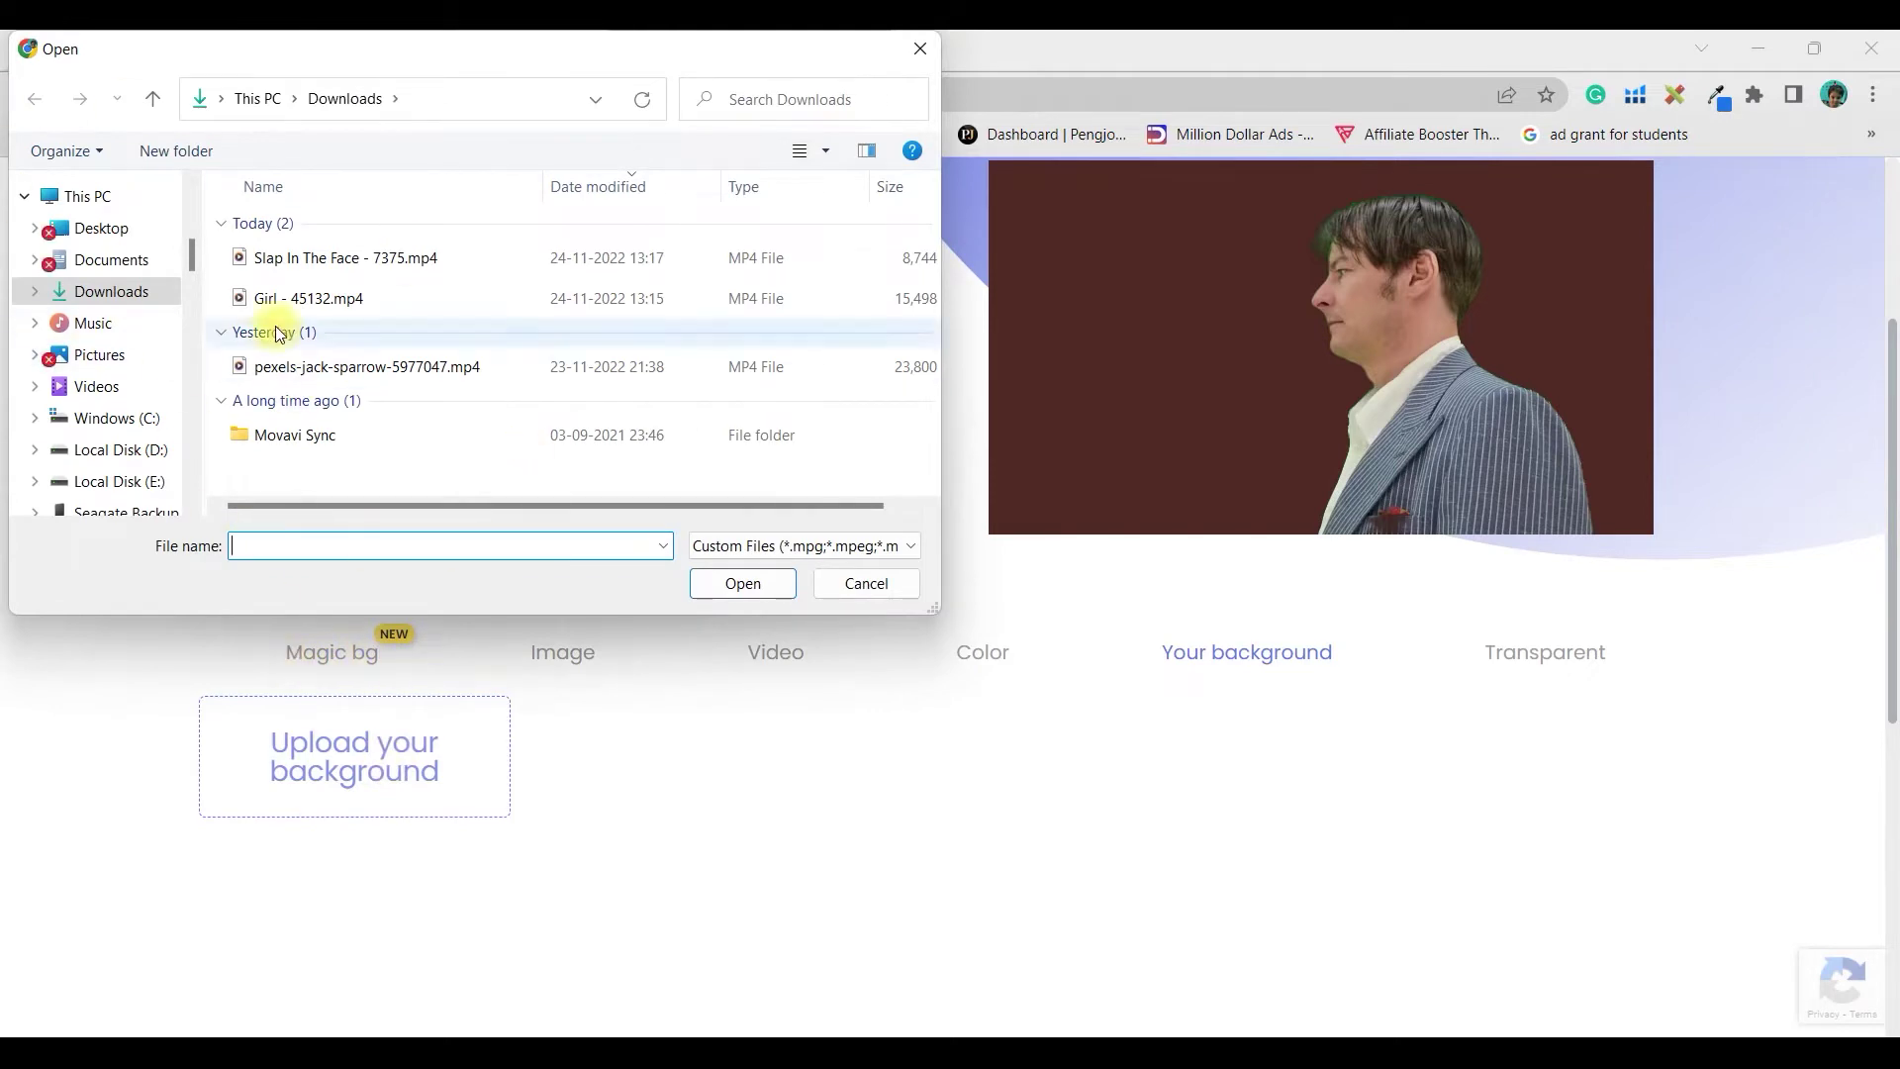
pyautogui.click(918, 51)
# Set the video's background to transparent
pyautogui.click(1560, 663)
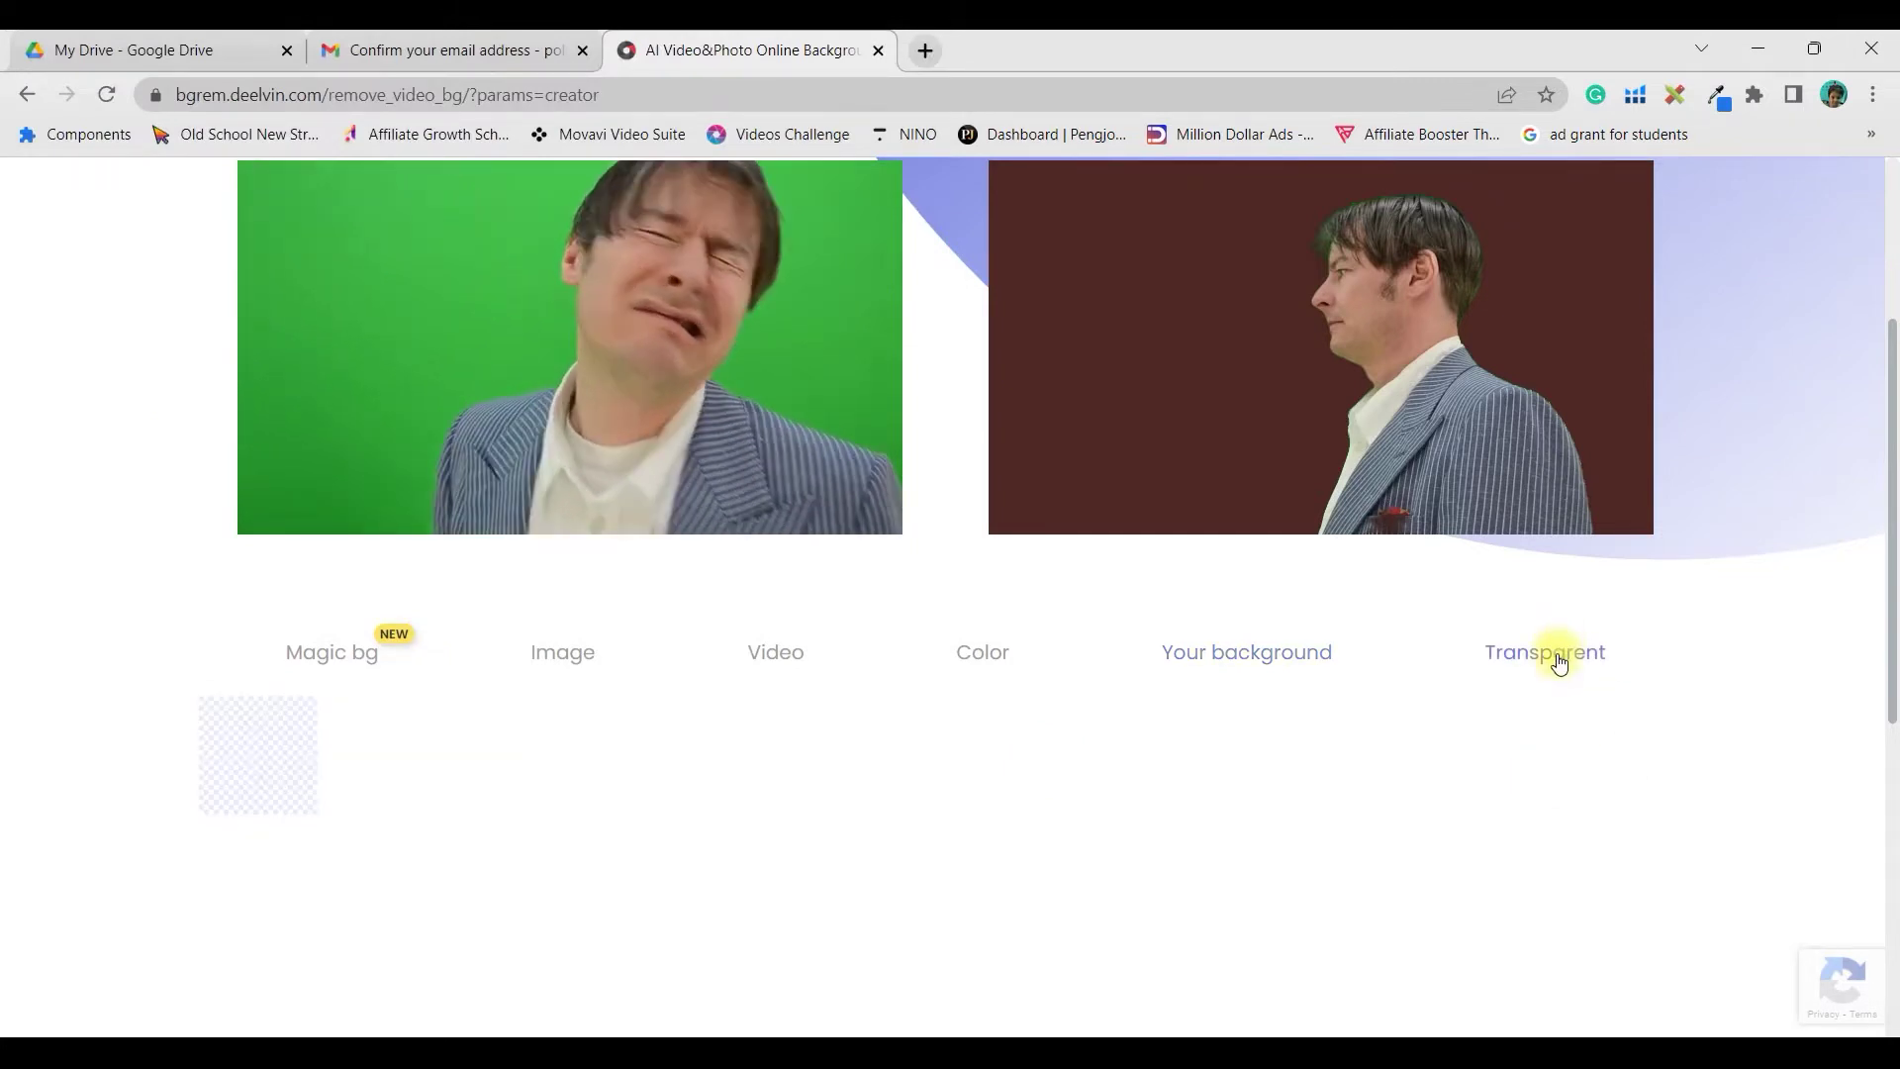
pyautogui.click(256, 723)
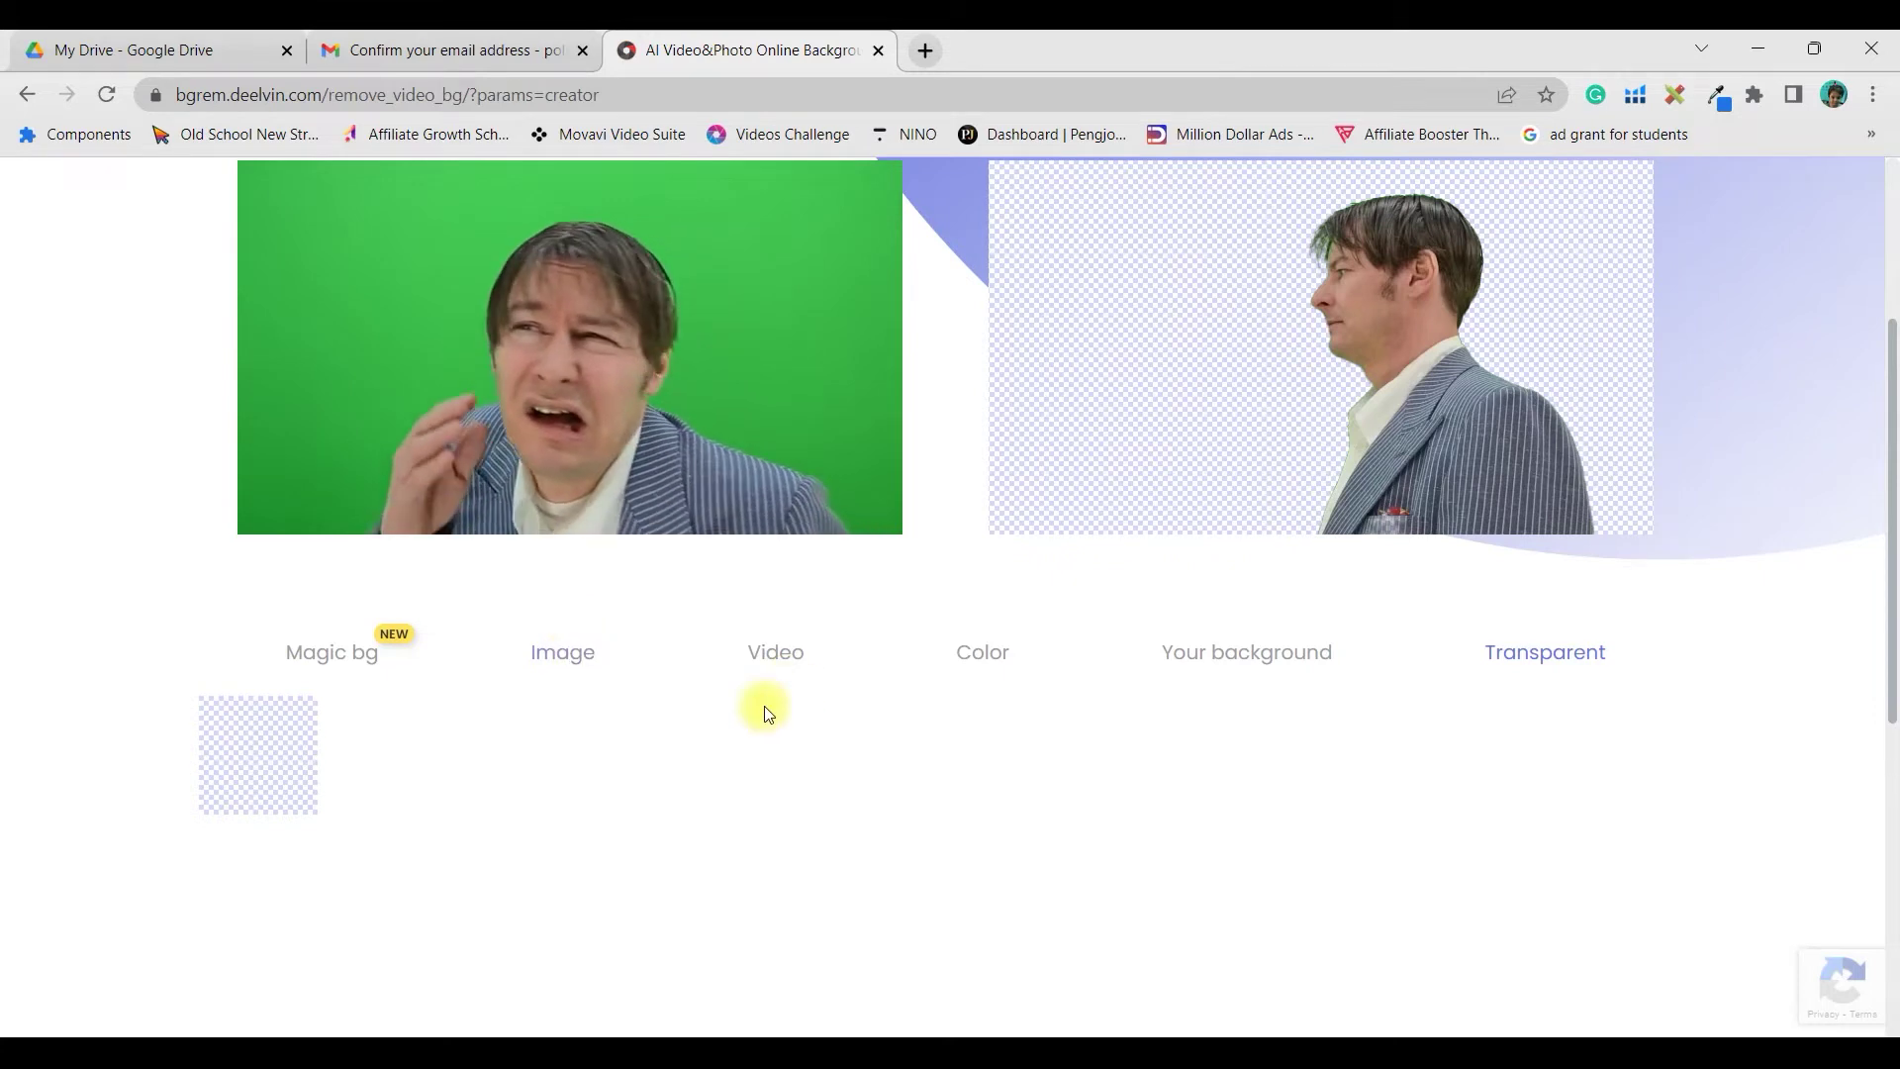
# Apply the night city street video background behind the man
pyautogui.click(775, 658)
pyautogui.click(562, 652)
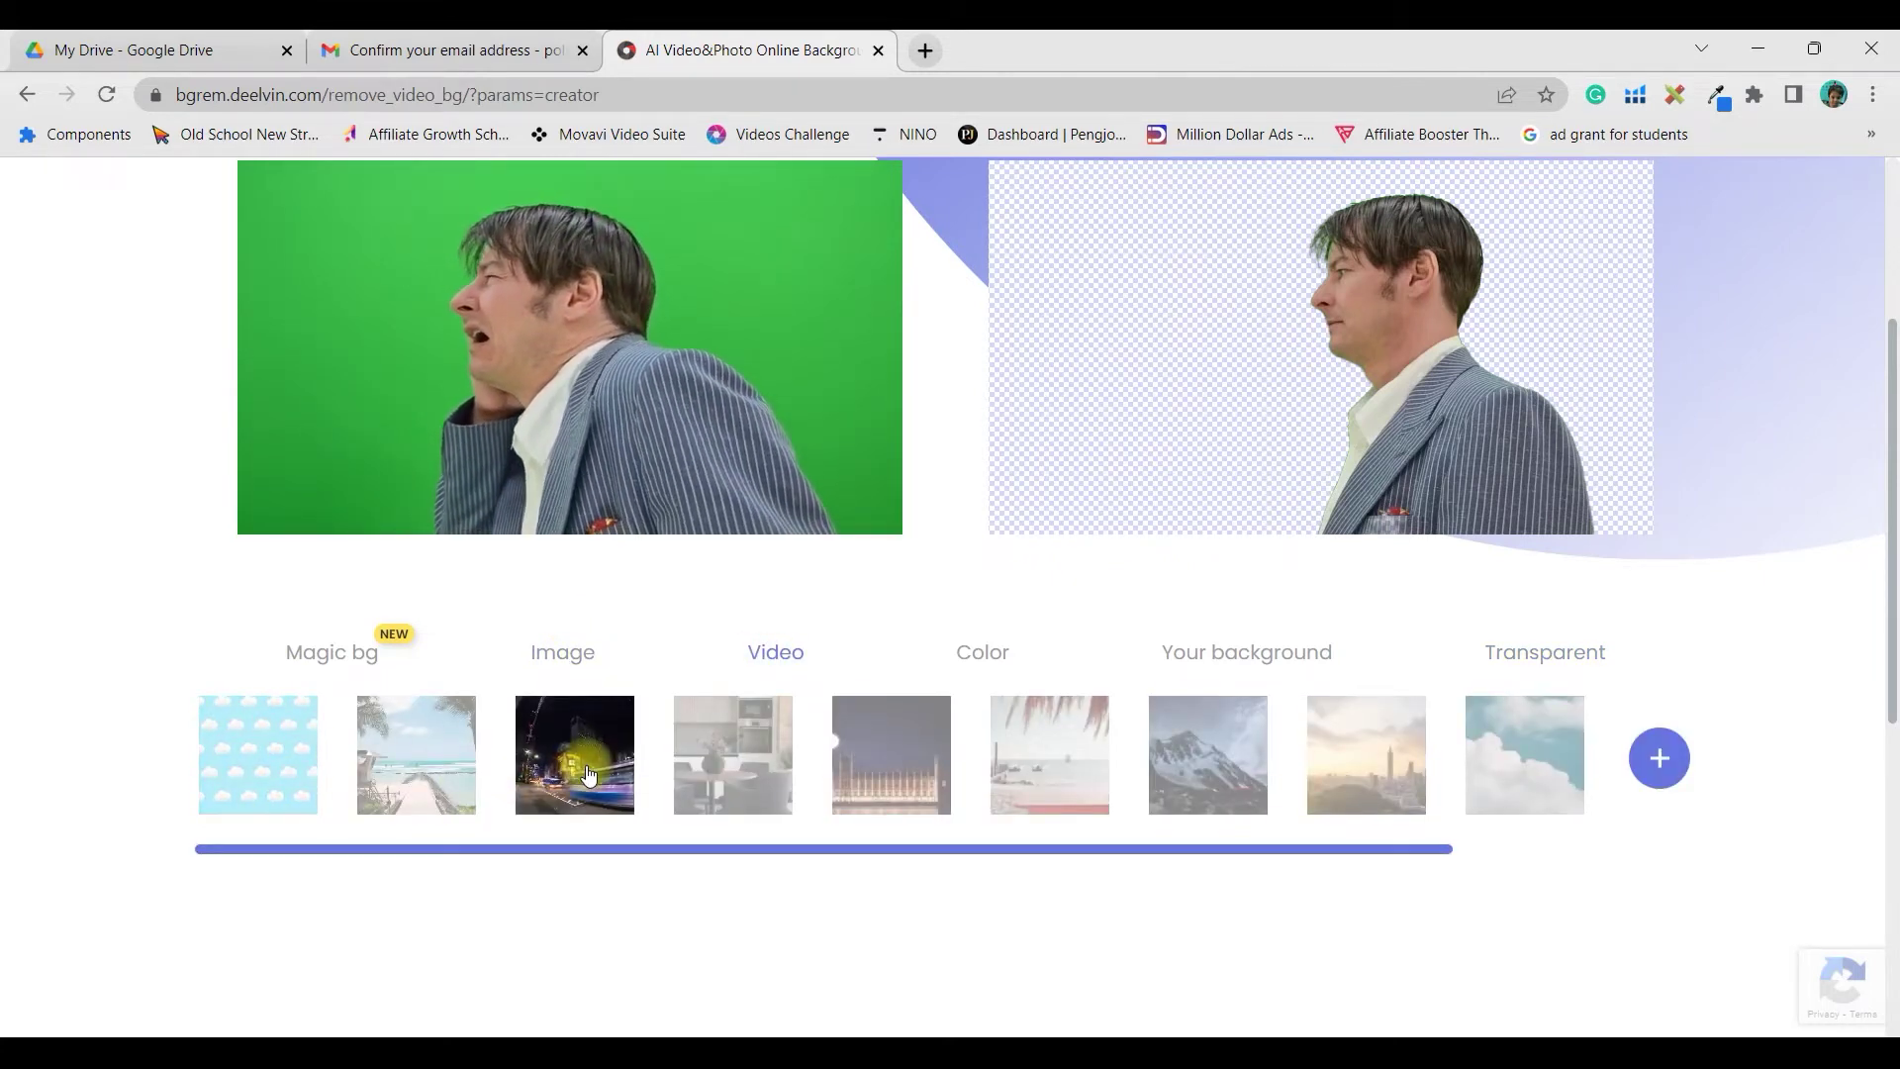
pyautogui.click(589, 774)
# Open the video with its replaced background for editing
pyautogui.scroll(1, 1819, 399)
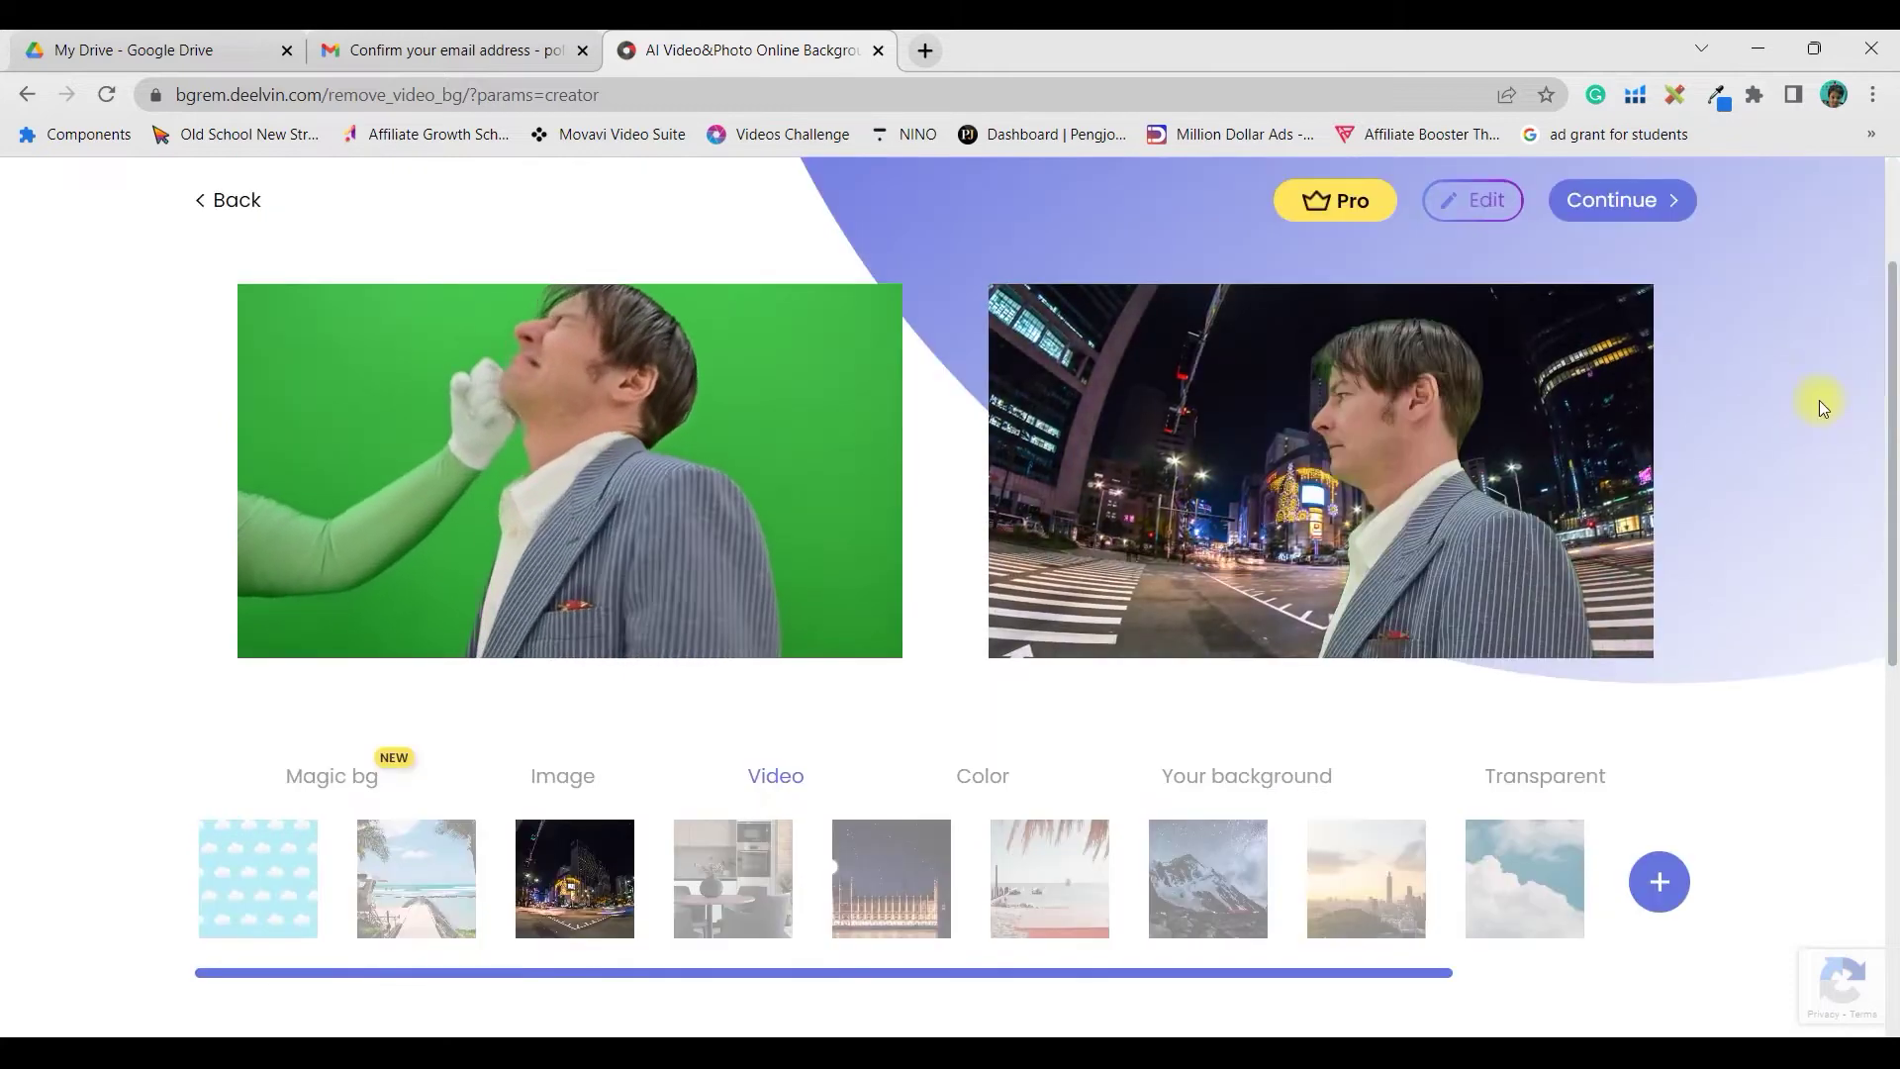
pyautogui.scroll(2, 1633, 361)
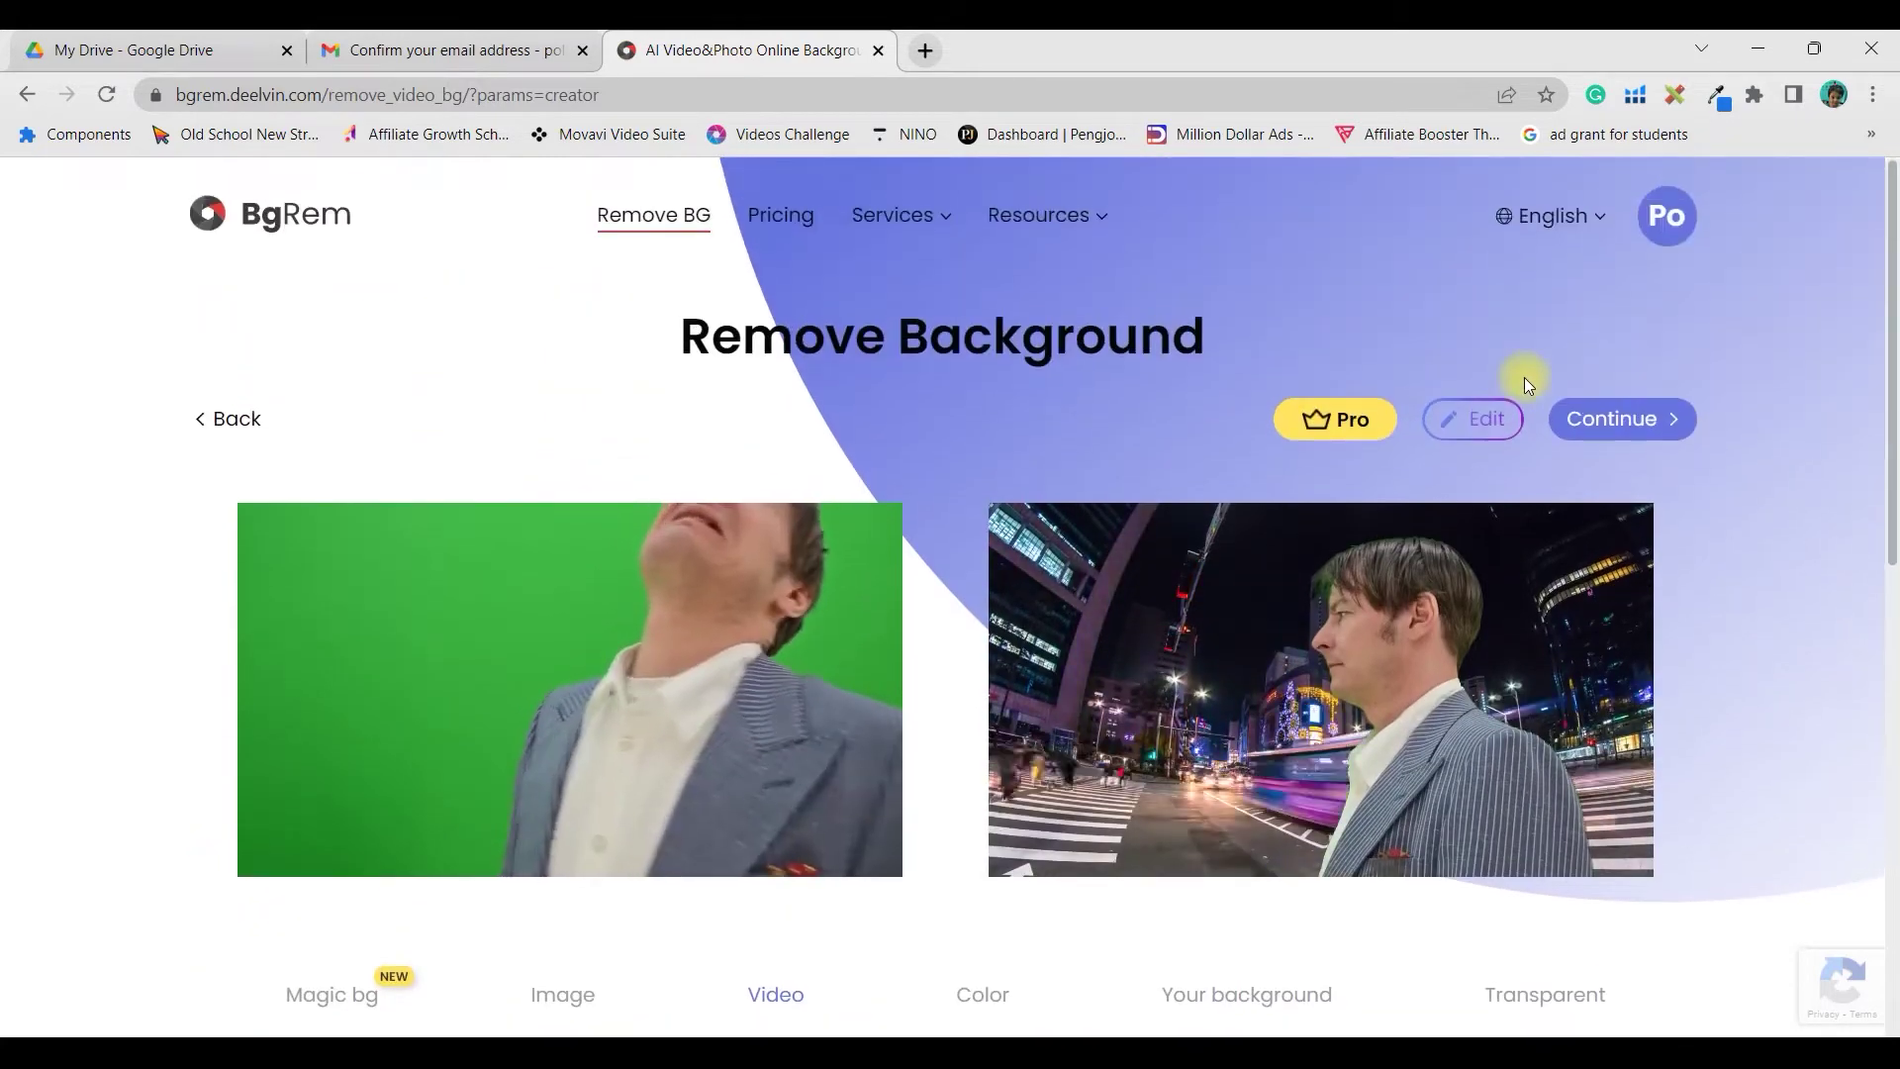
pyautogui.click(1494, 433)
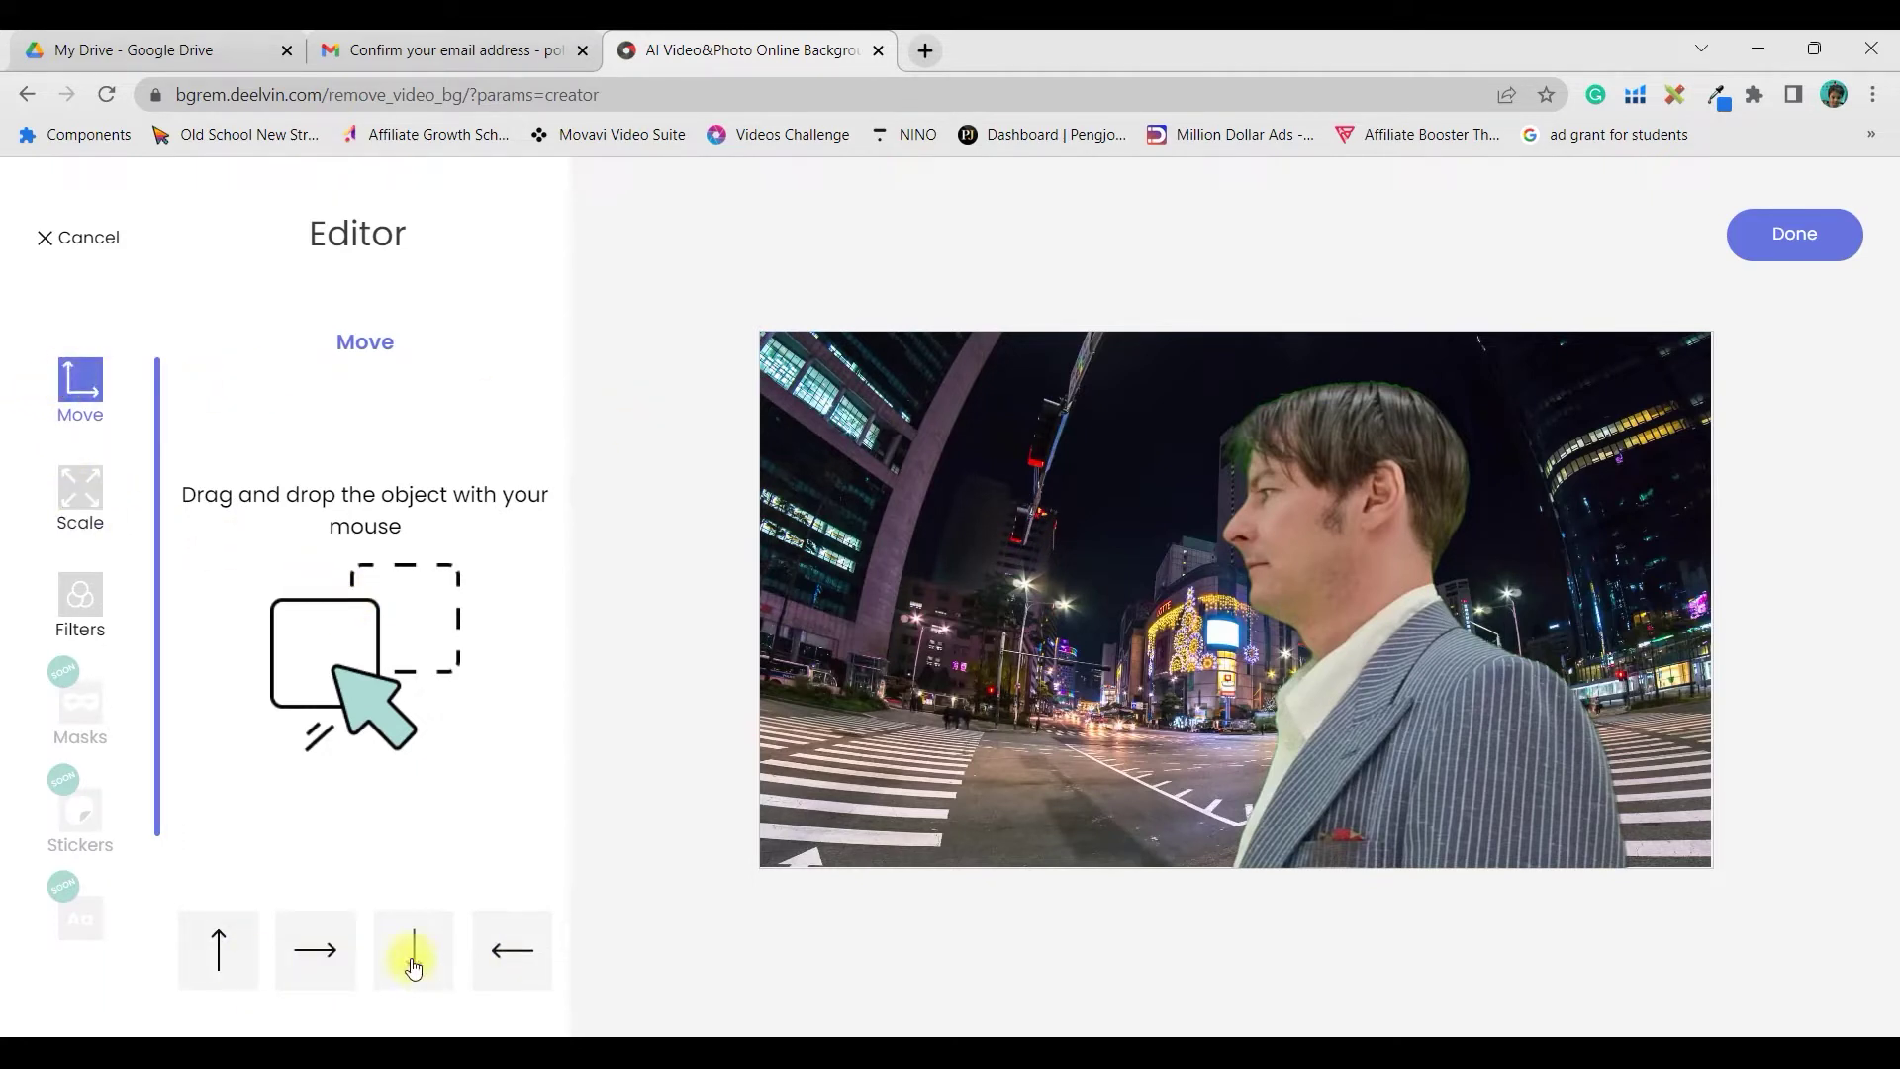
# Nudge the man up three steps over the street background, and return him to the lower edge
pyautogui.click(224, 978)
pyautogui.click(221, 976)
pyautogui.click(221, 977)
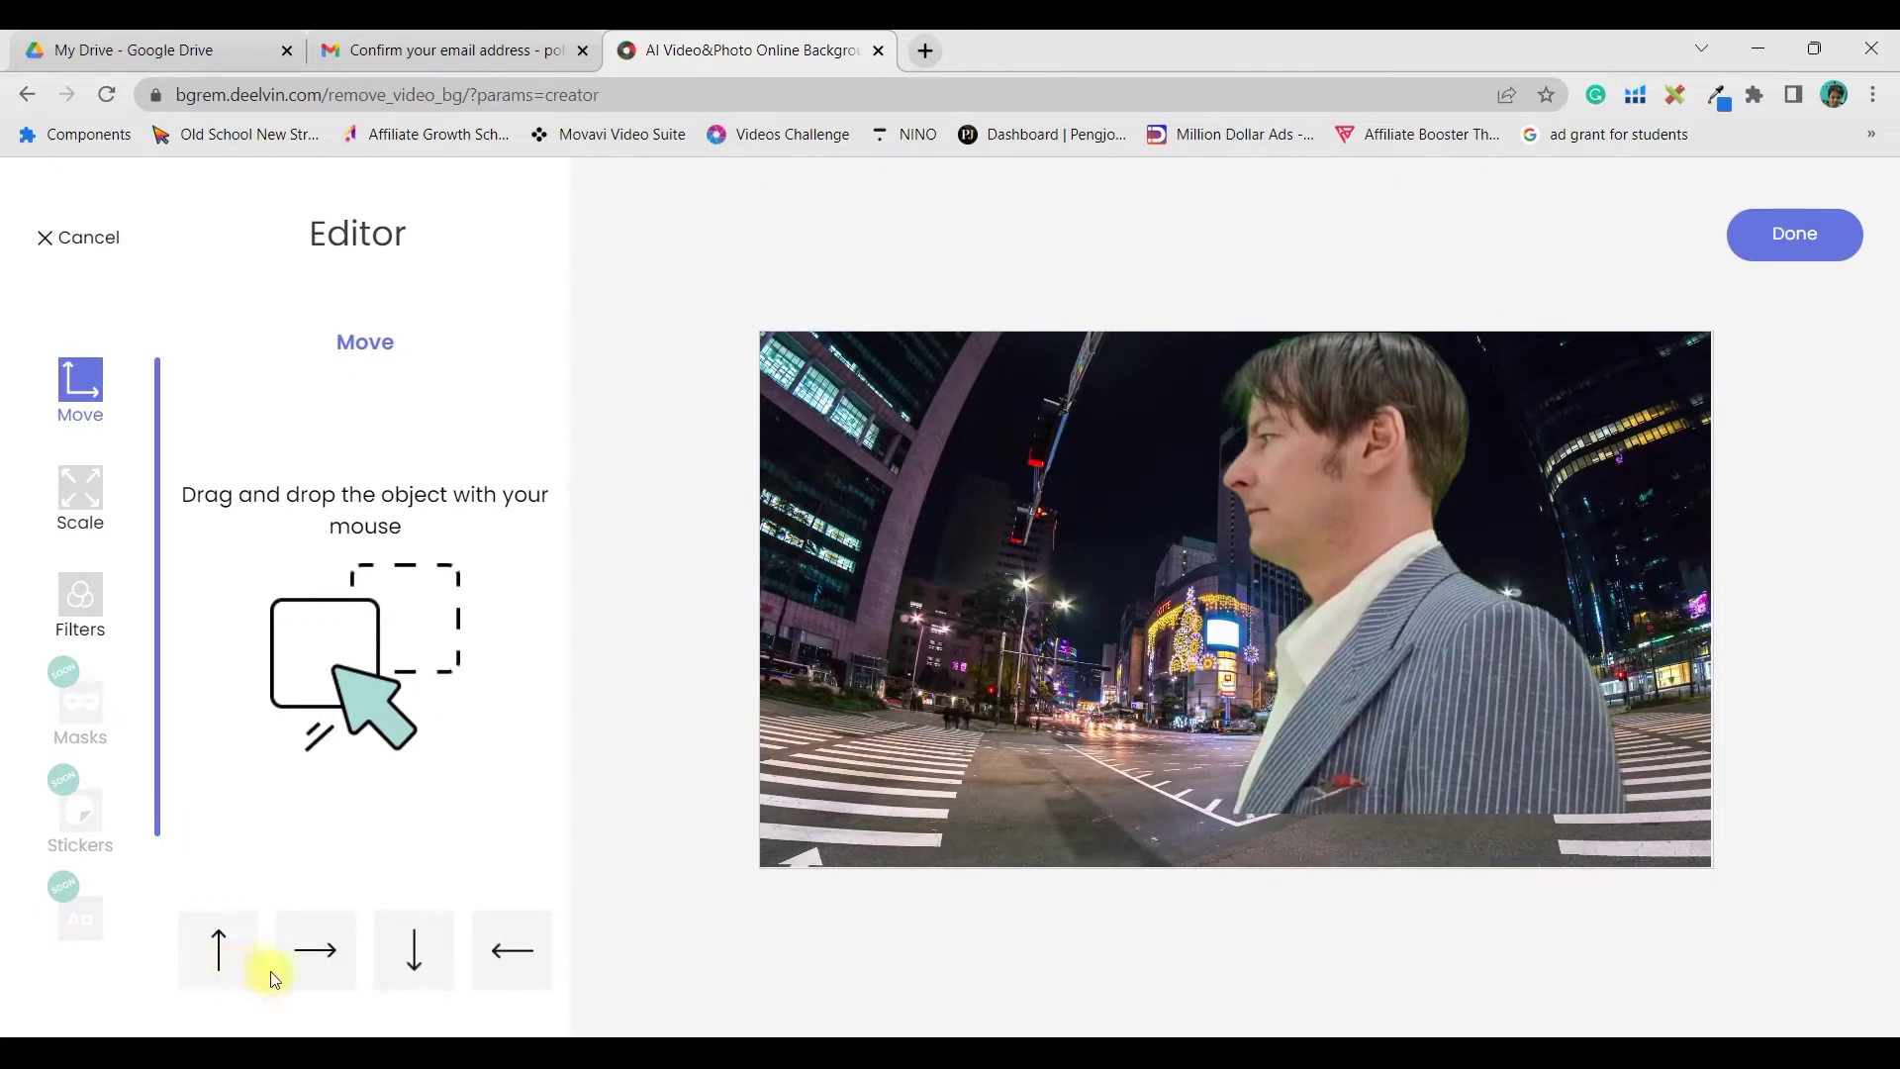
pyautogui.click(385, 976)
pyautogui.click(385, 976)
pyautogui.click(385, 976)
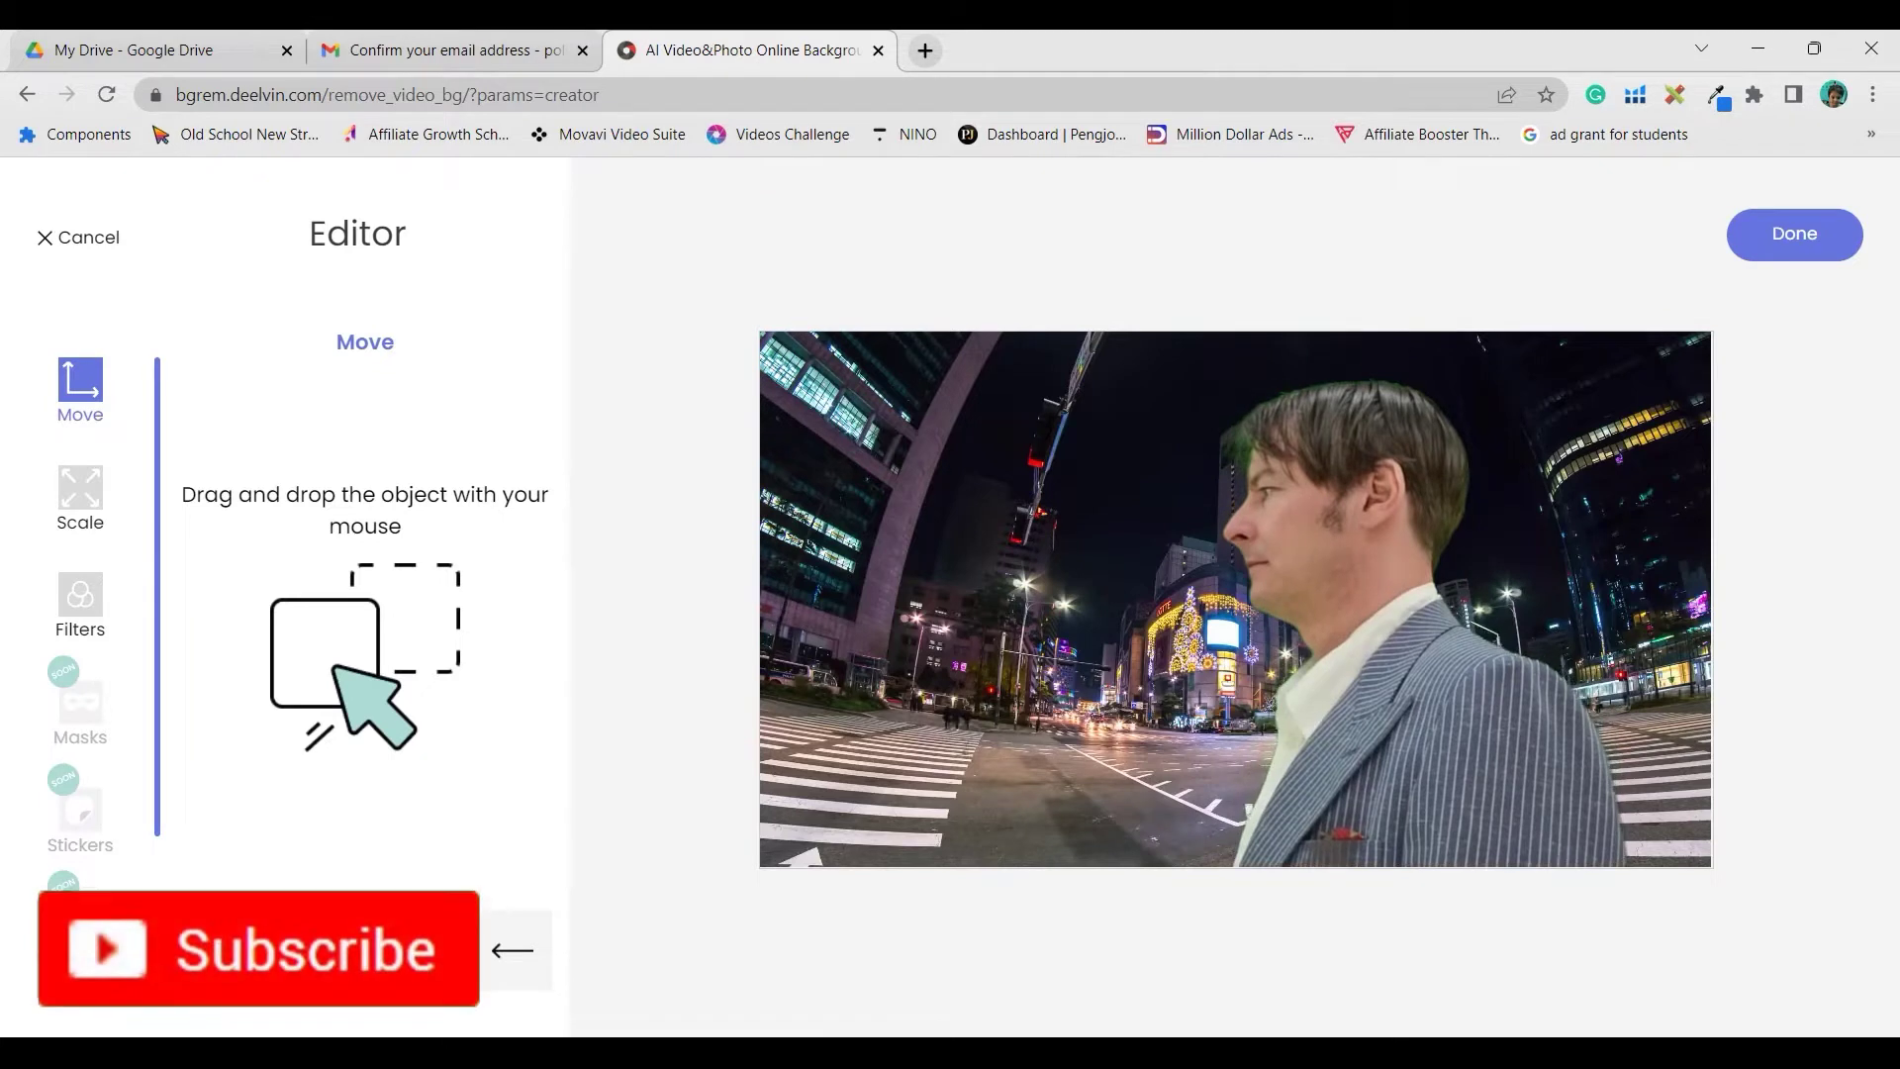
# Shift the man leftward over the street background so that he stands near the middle of the frame
pyautogui.click(512, 952)
pyautogui.click(512, 952)
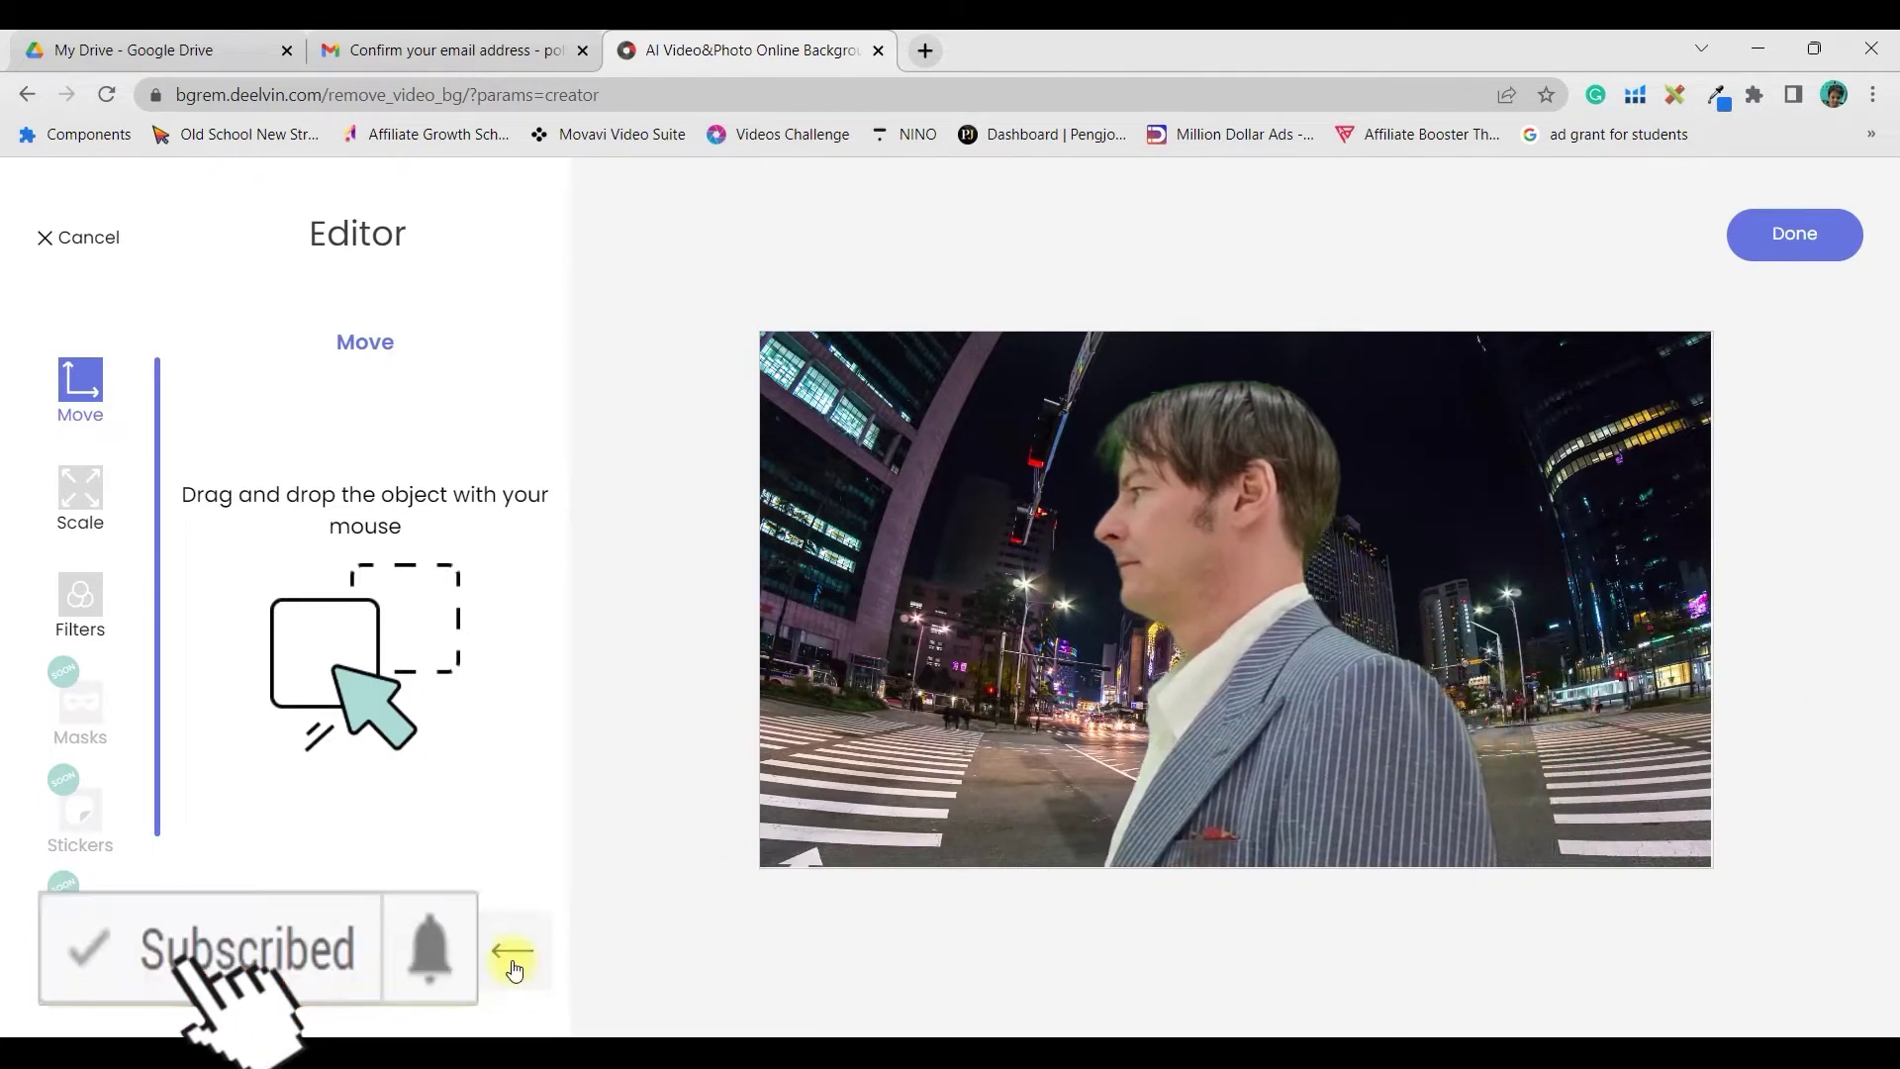
pyautogui.click(513, 952)
pyautogui.click(511, 962)
pyautogui.click(510, 962)
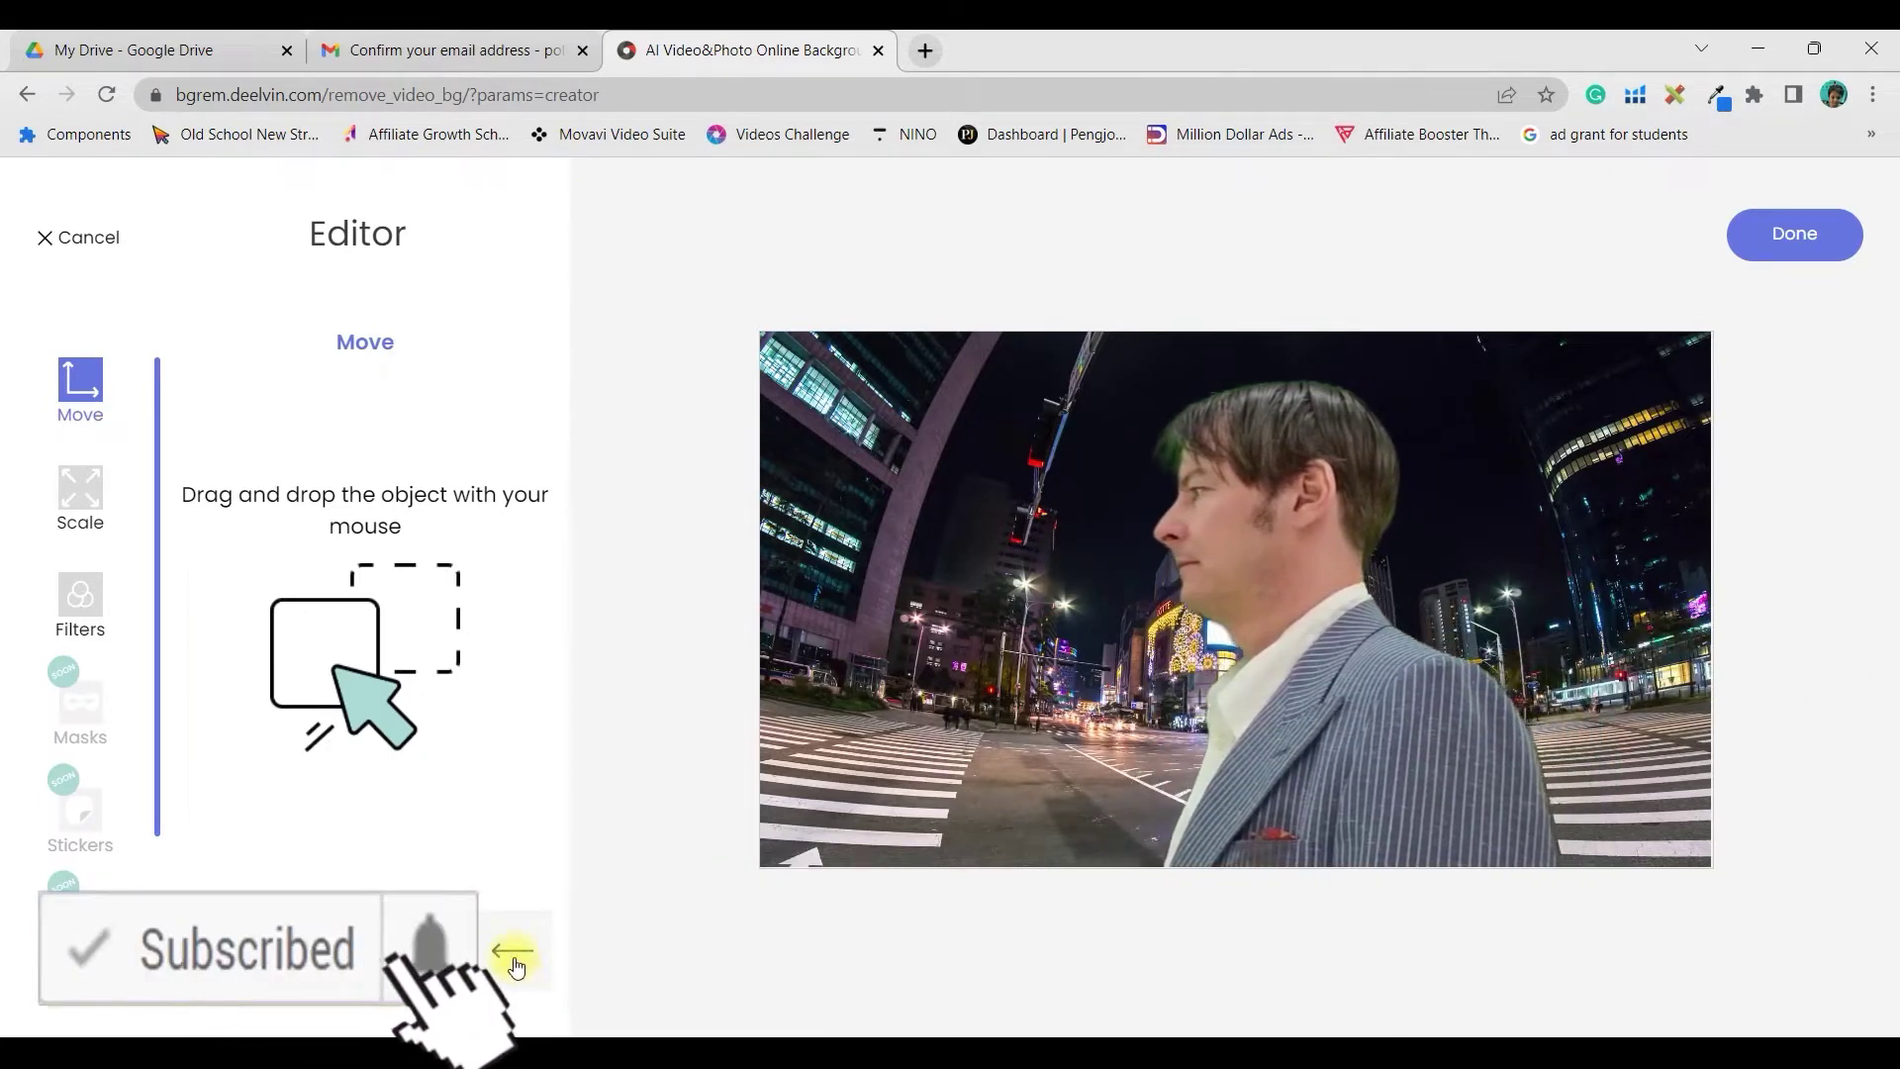
pyautogui.click(510, 962)
pyautogui.click(511, 962)
pyautogui.click(511, 962)
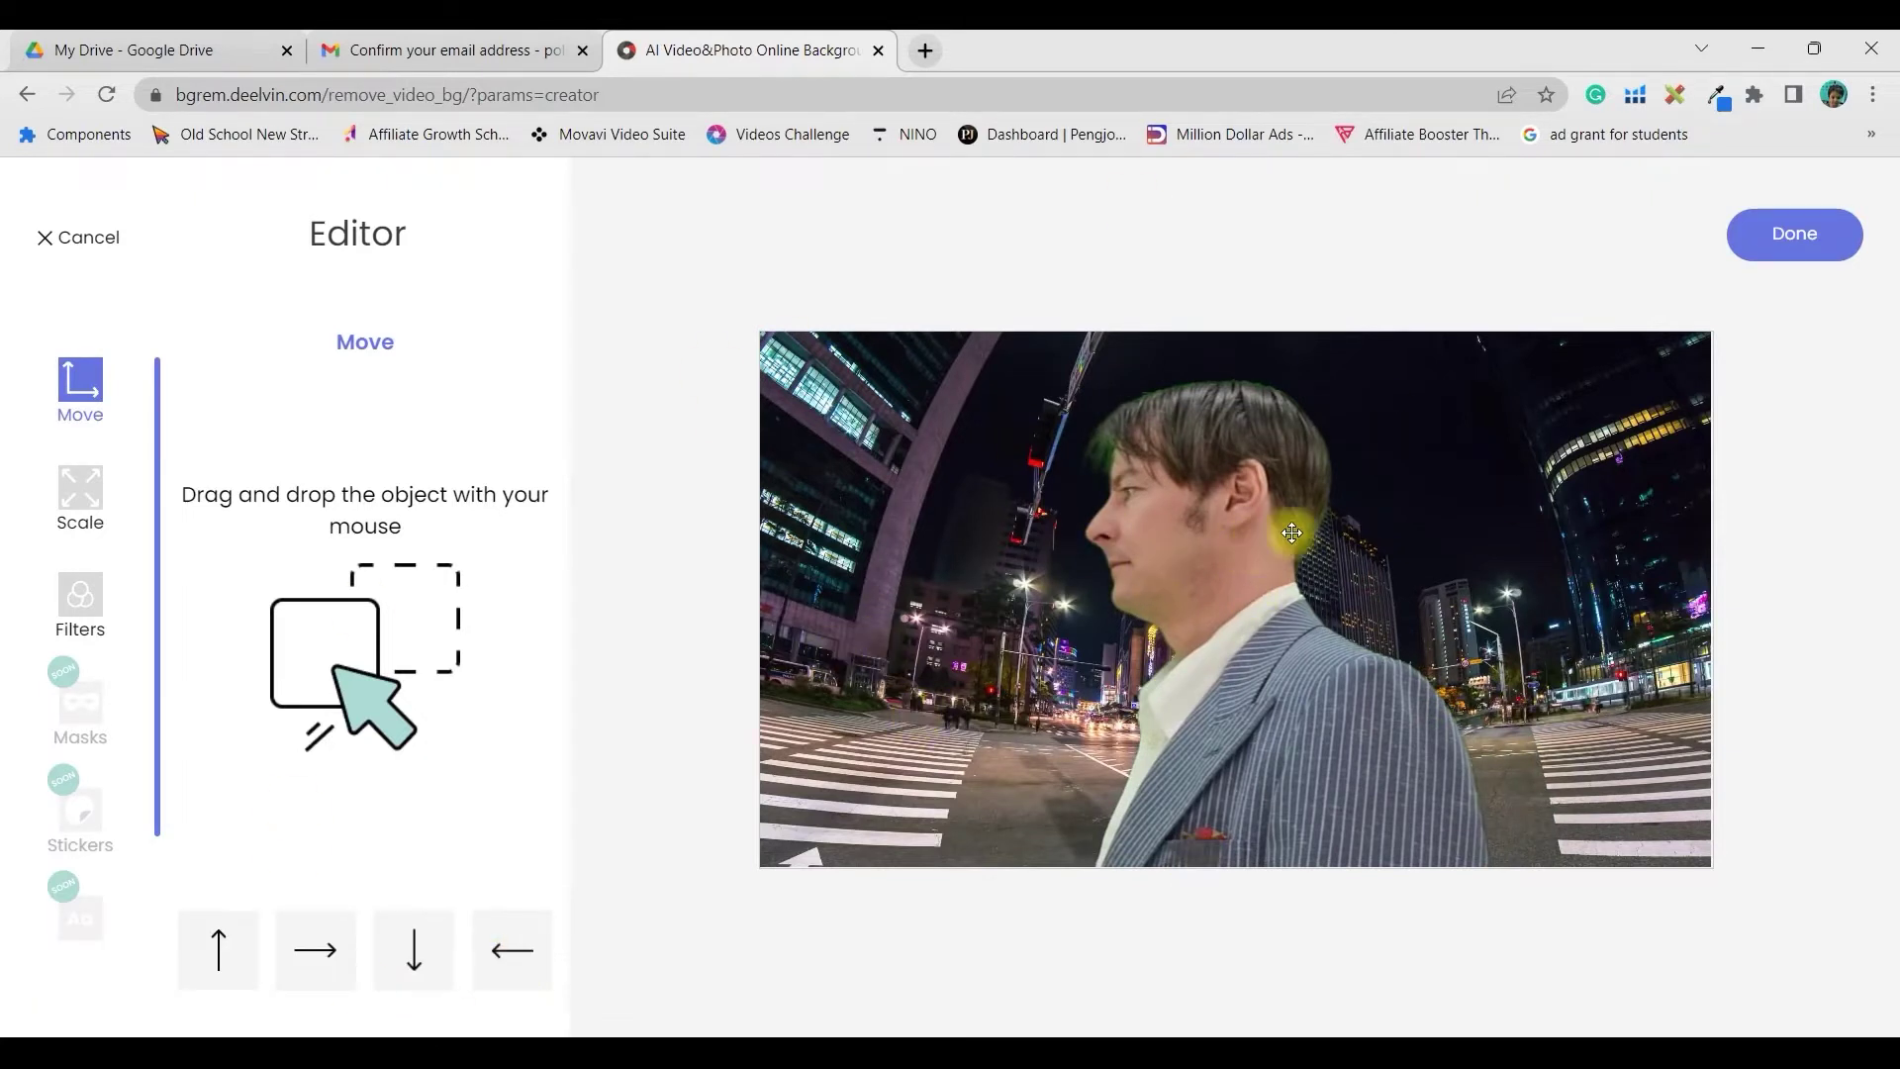
# Scale the man to slightly more than 100%
pyautogui.click(71, 517)
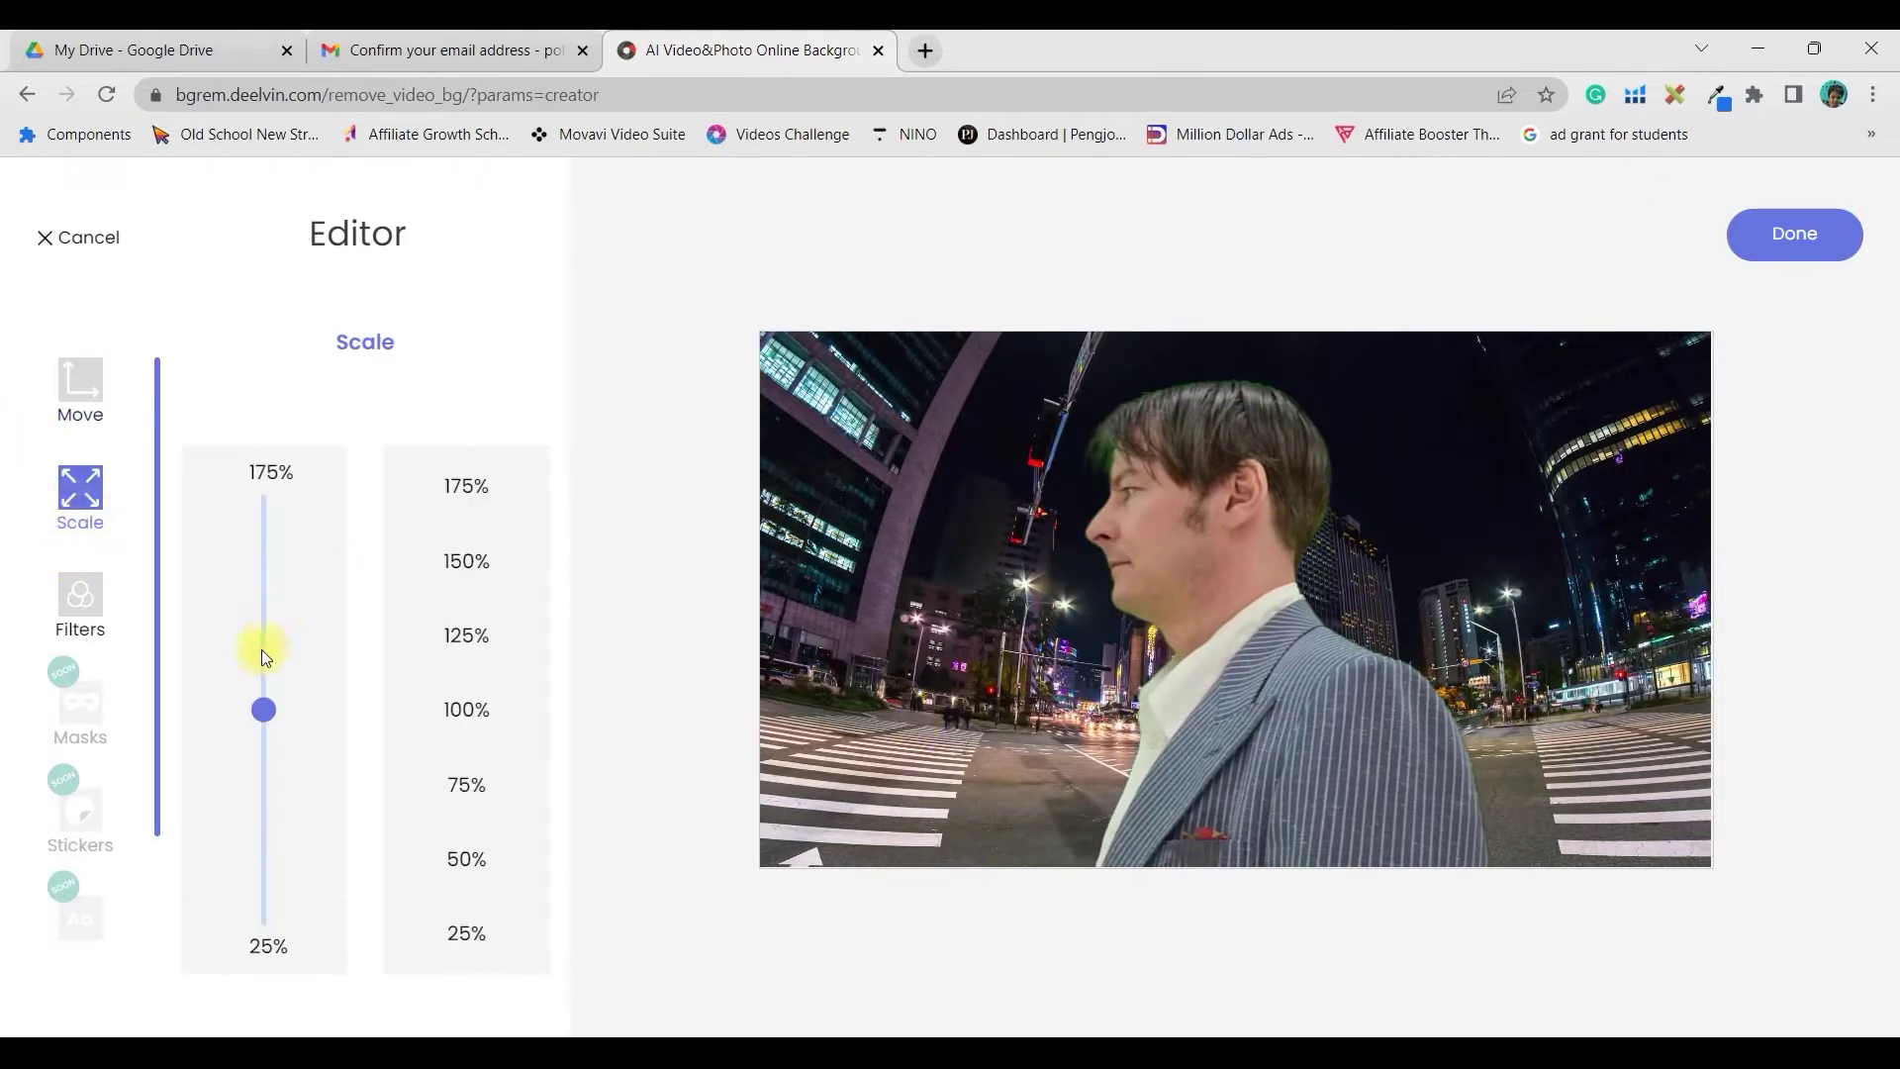
pyautogui.moveTo(261, 706)
pyautogui.mouseDown()
pyautogui.moveTo(263, 632)
pyautogui.moveTo(256, 705)
pyautogui.mouseUp()
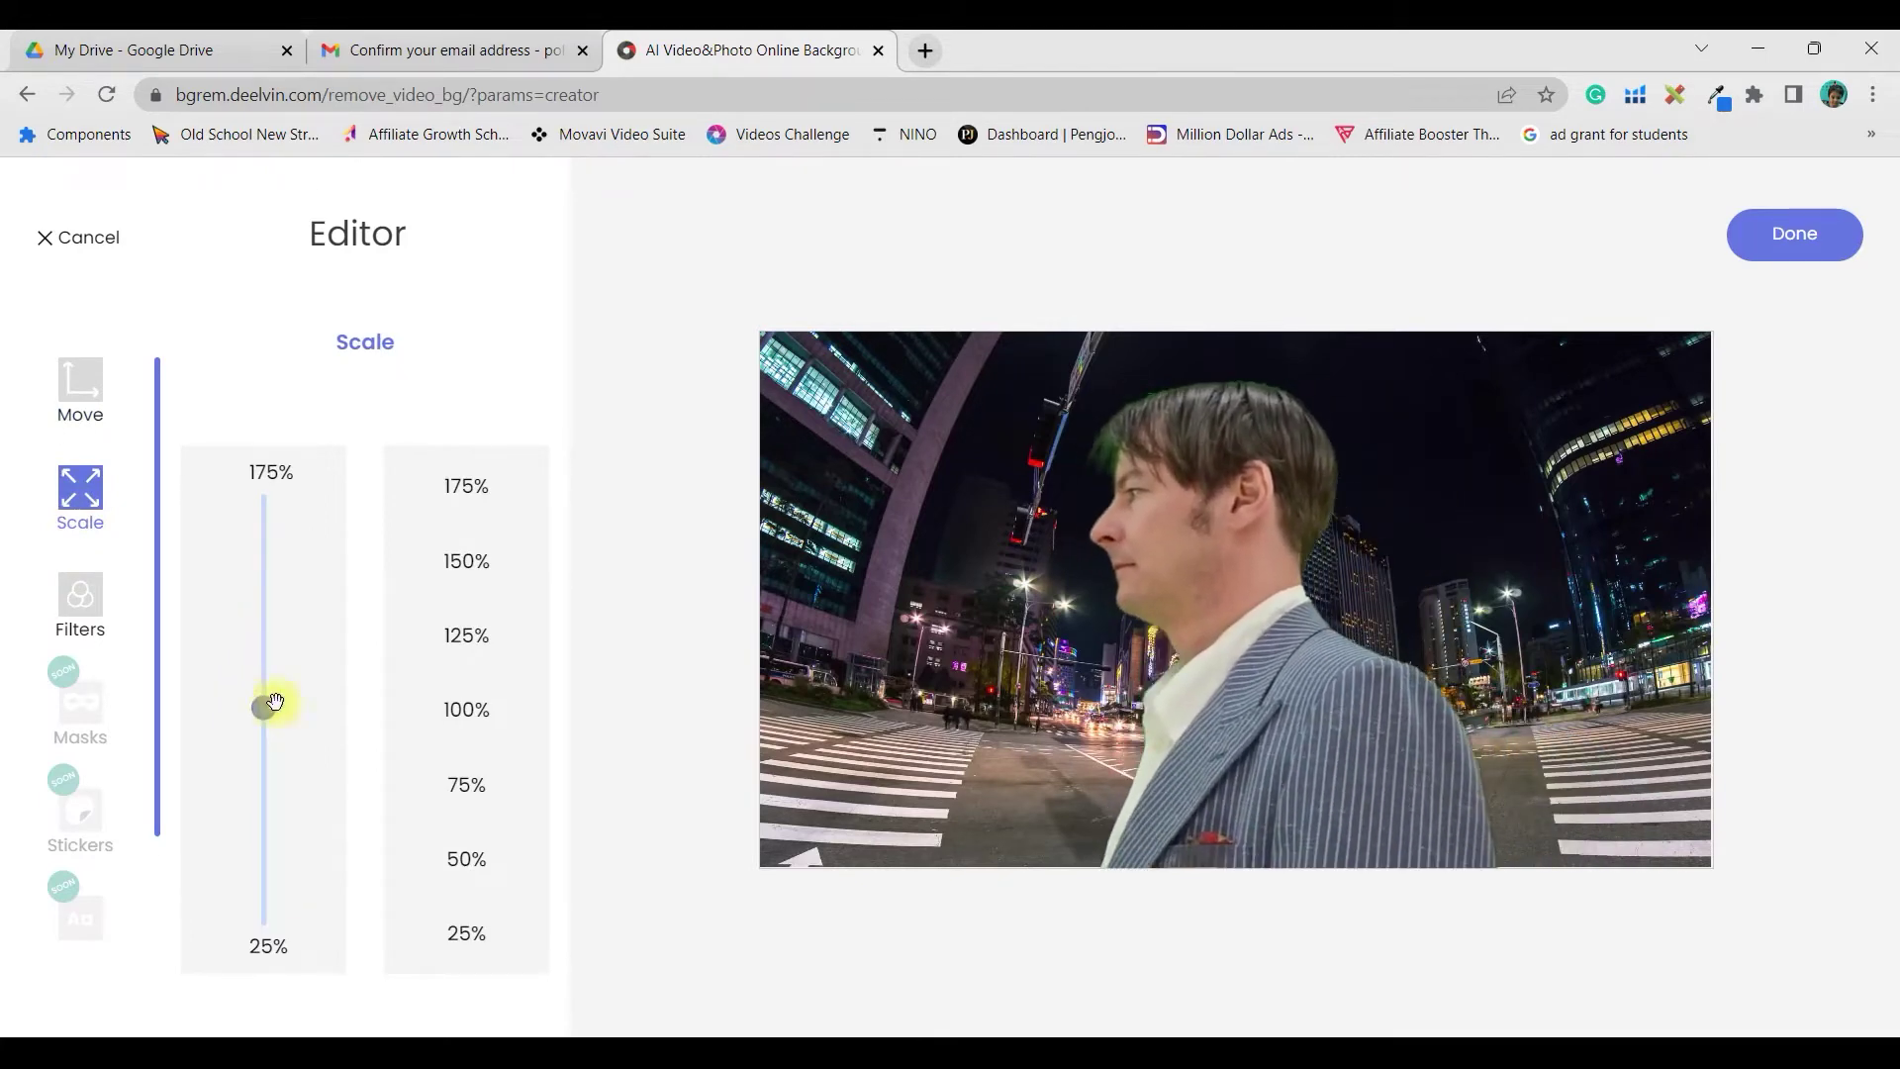
# Browse the filters, preview the dark high-contrast one, apply the softer natural-looking one to the night city video, and finish editing
pyautogui.click(75, 618)
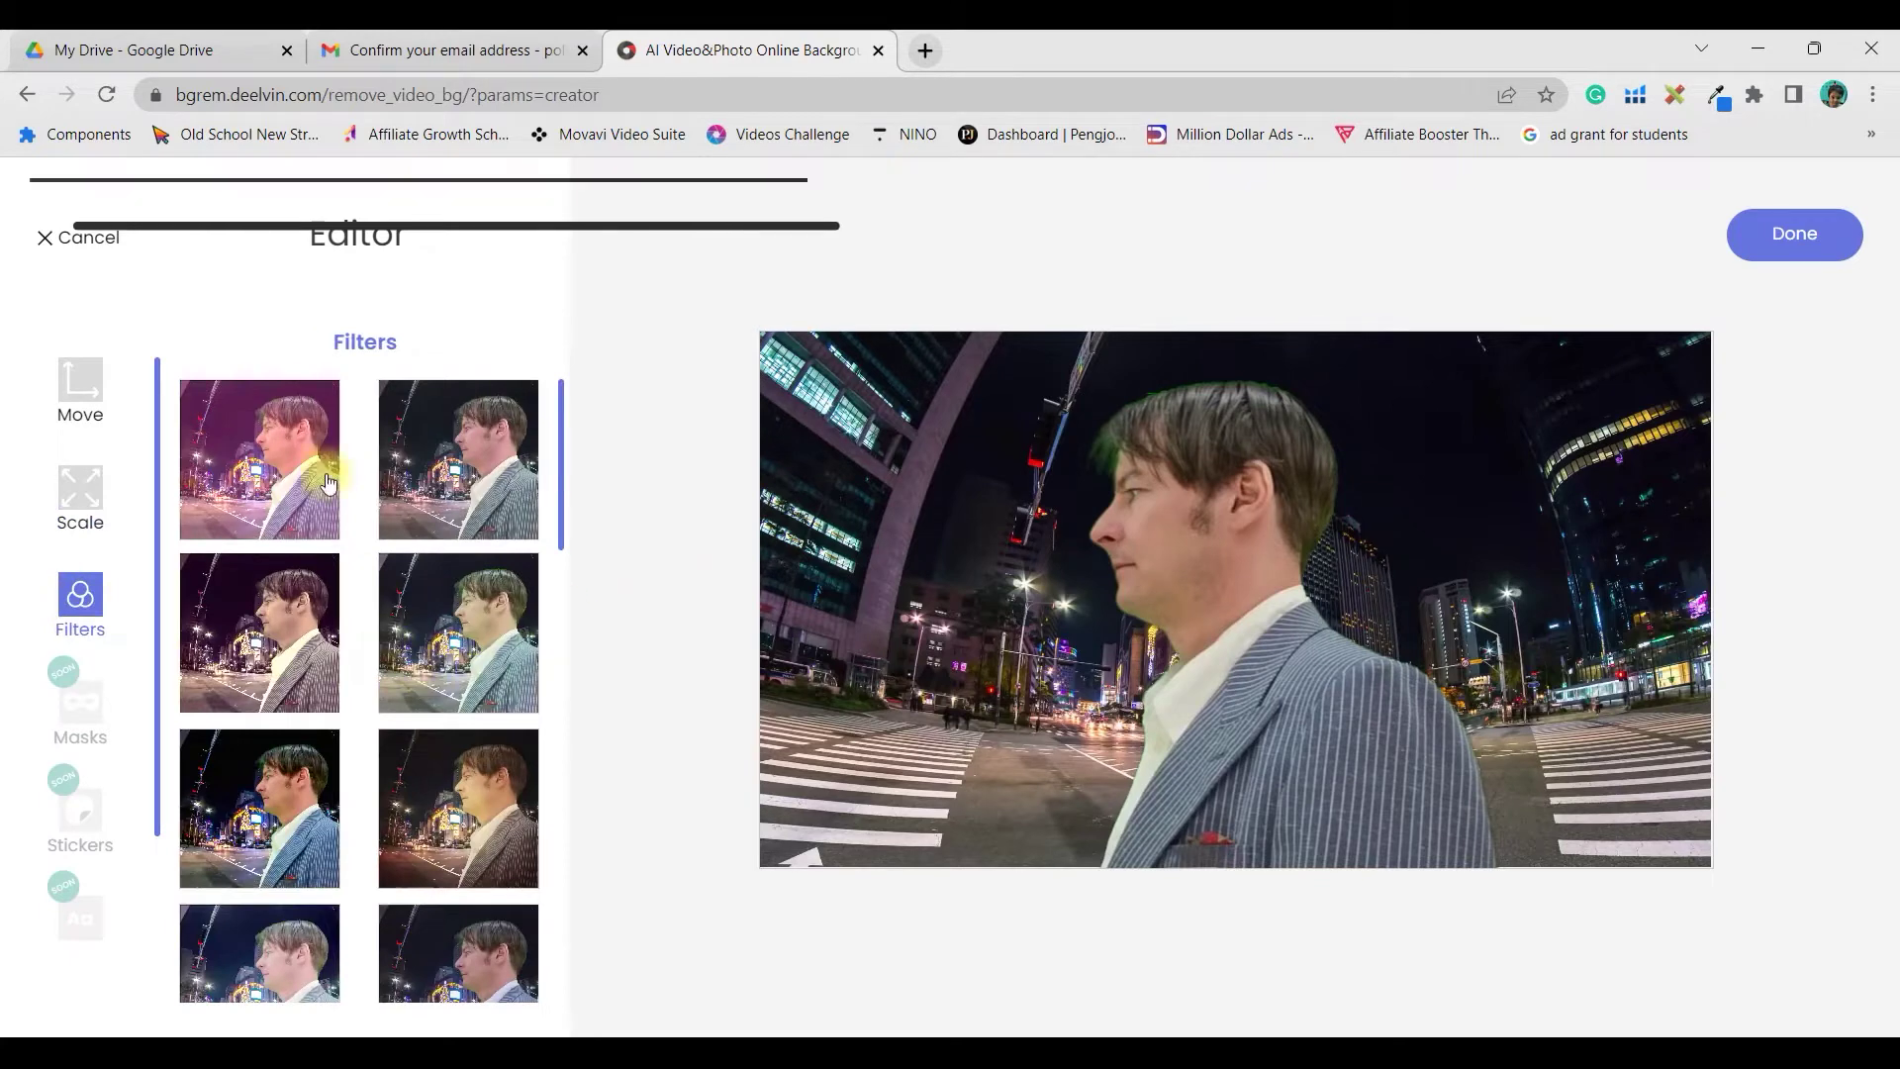
pyautogui.scroll(-5, 287, 807)
pyautogui.scroll(-8, 467, 802)
pyautogui.scroll(9, 465, 792)
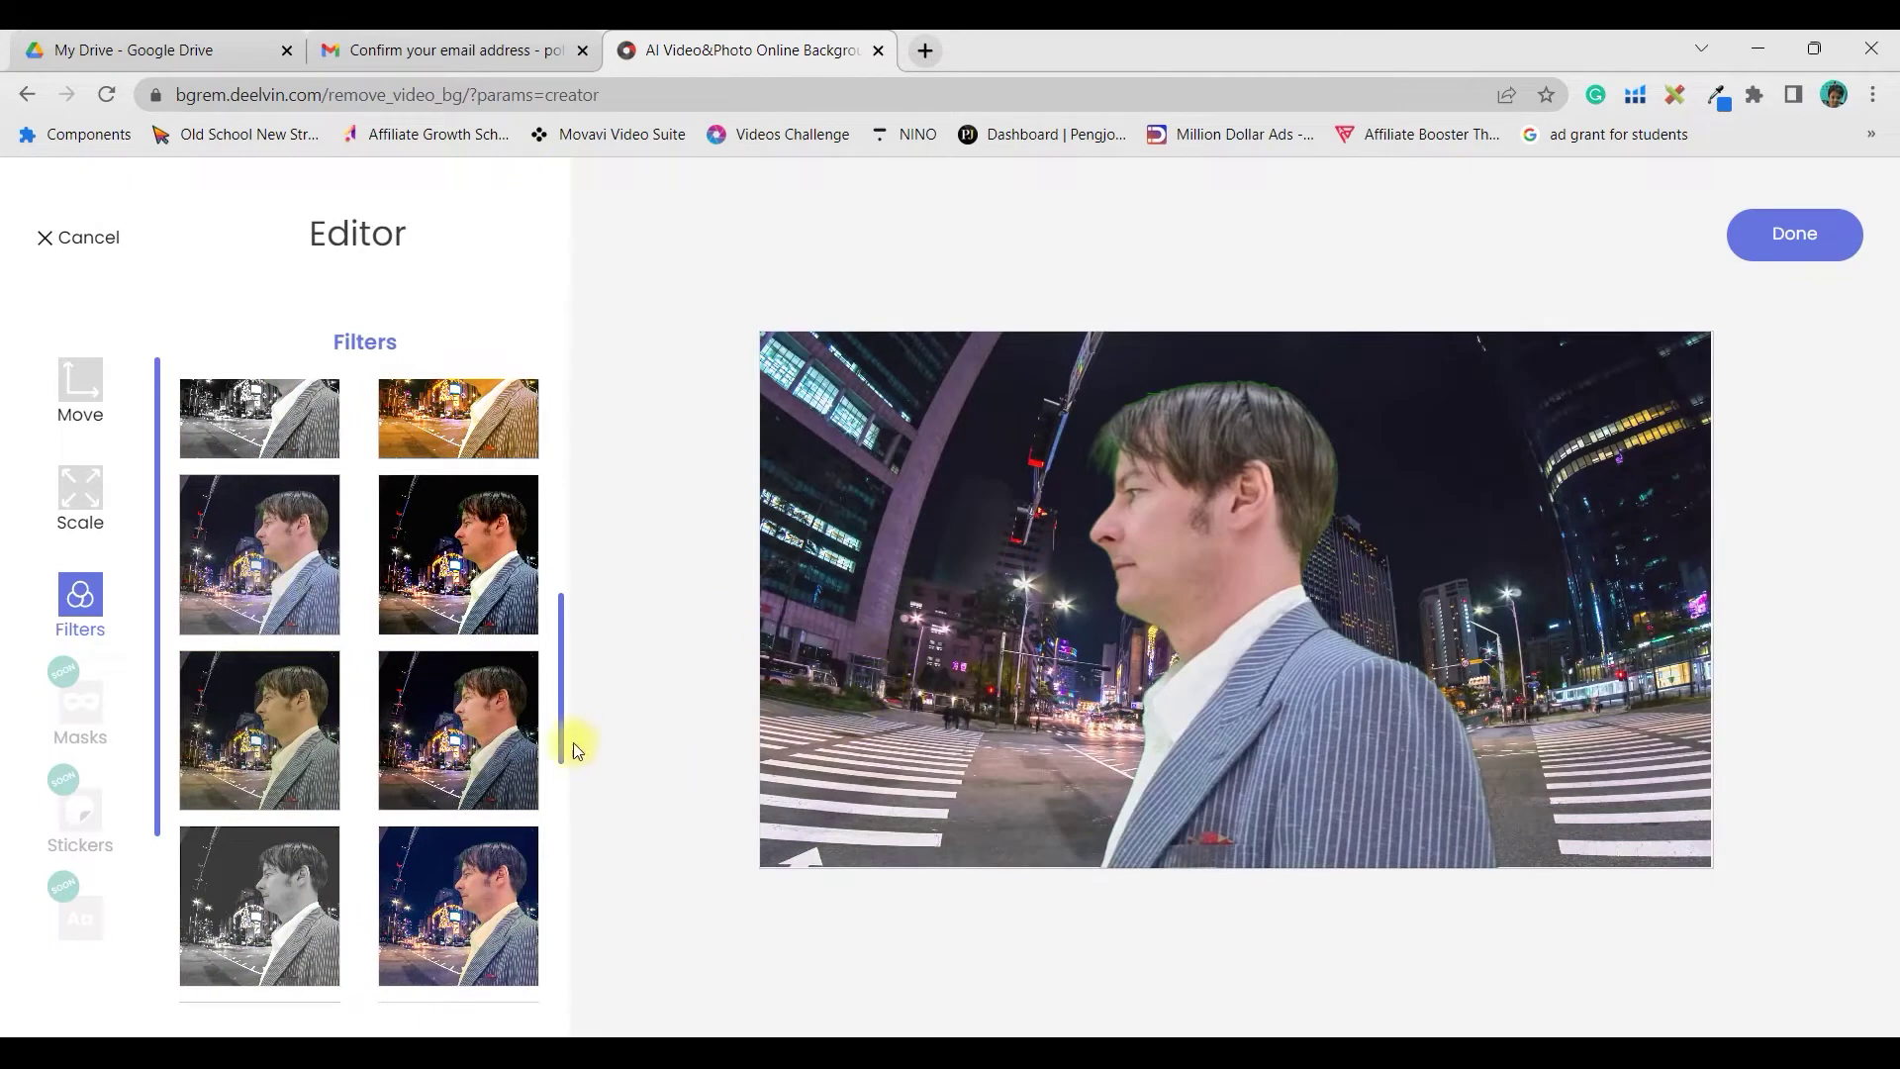
pyautogui.click(461, 600)
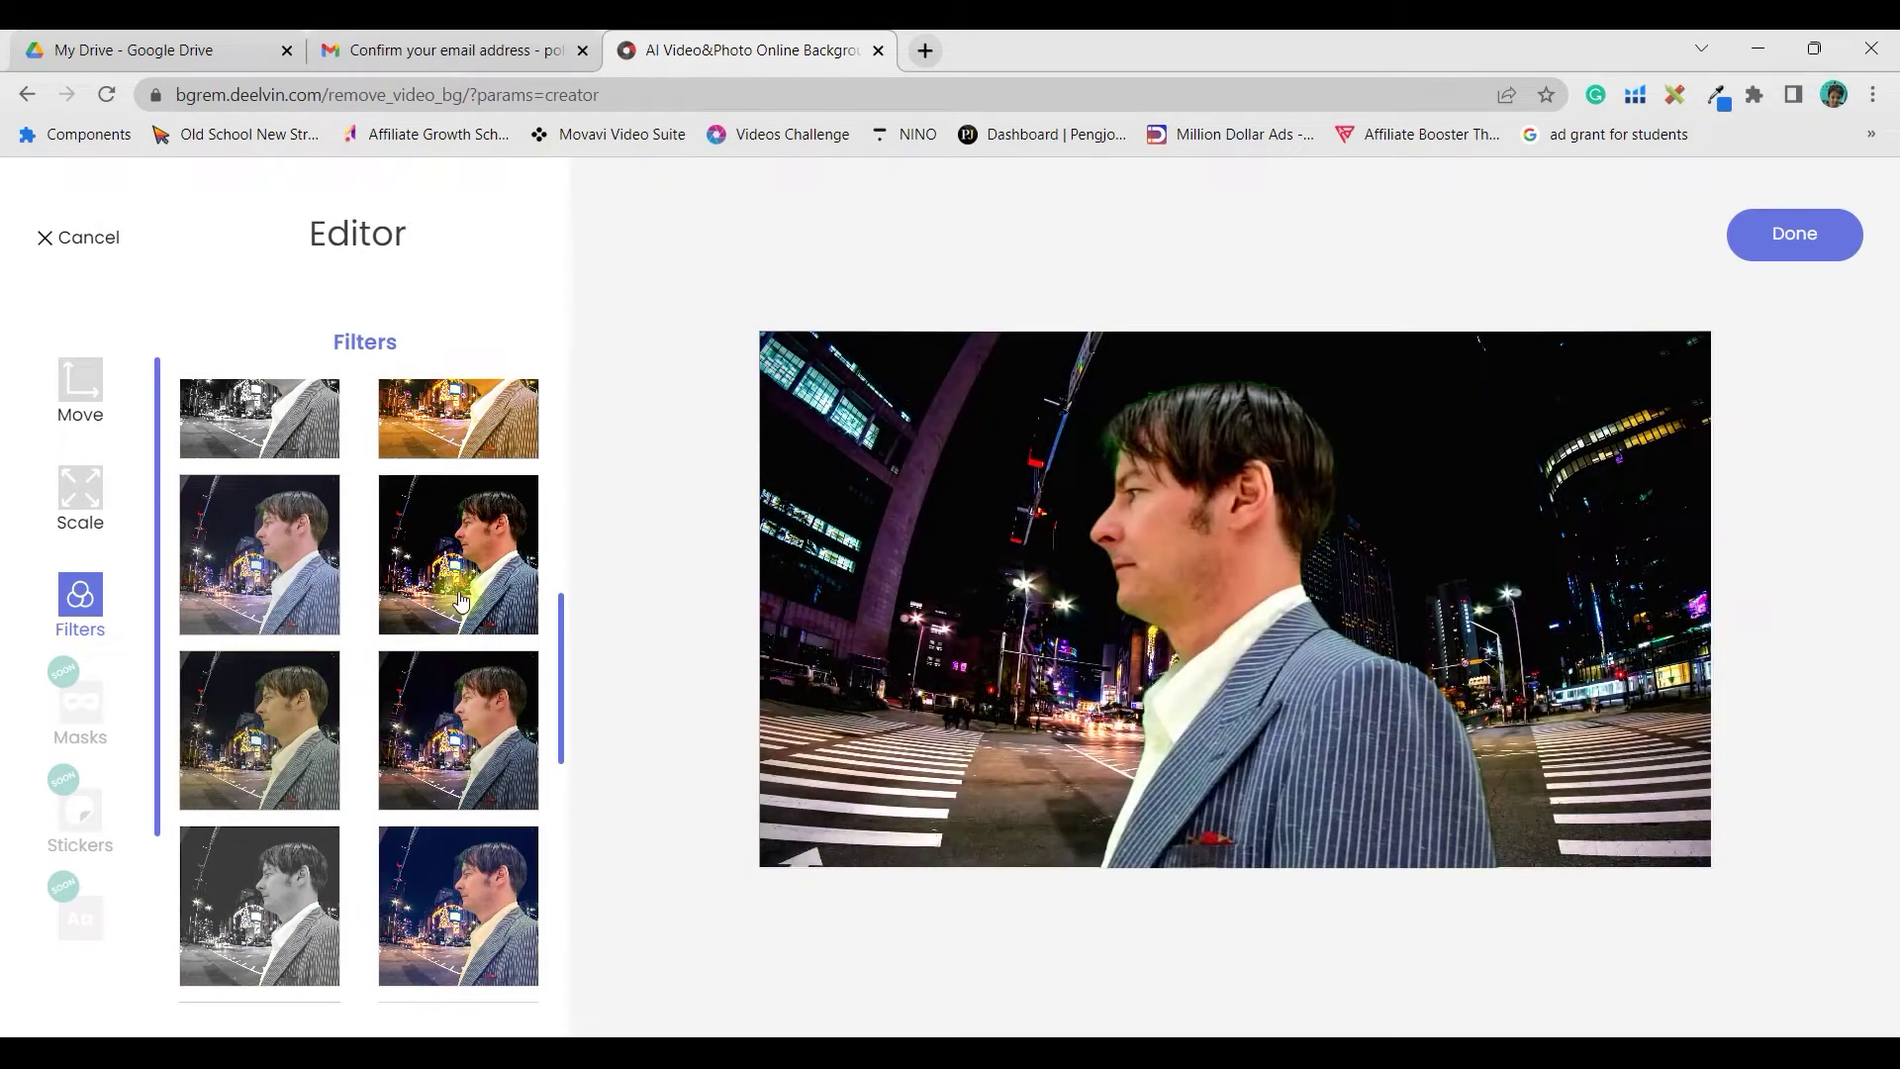
pyautogui.click(267, 584)
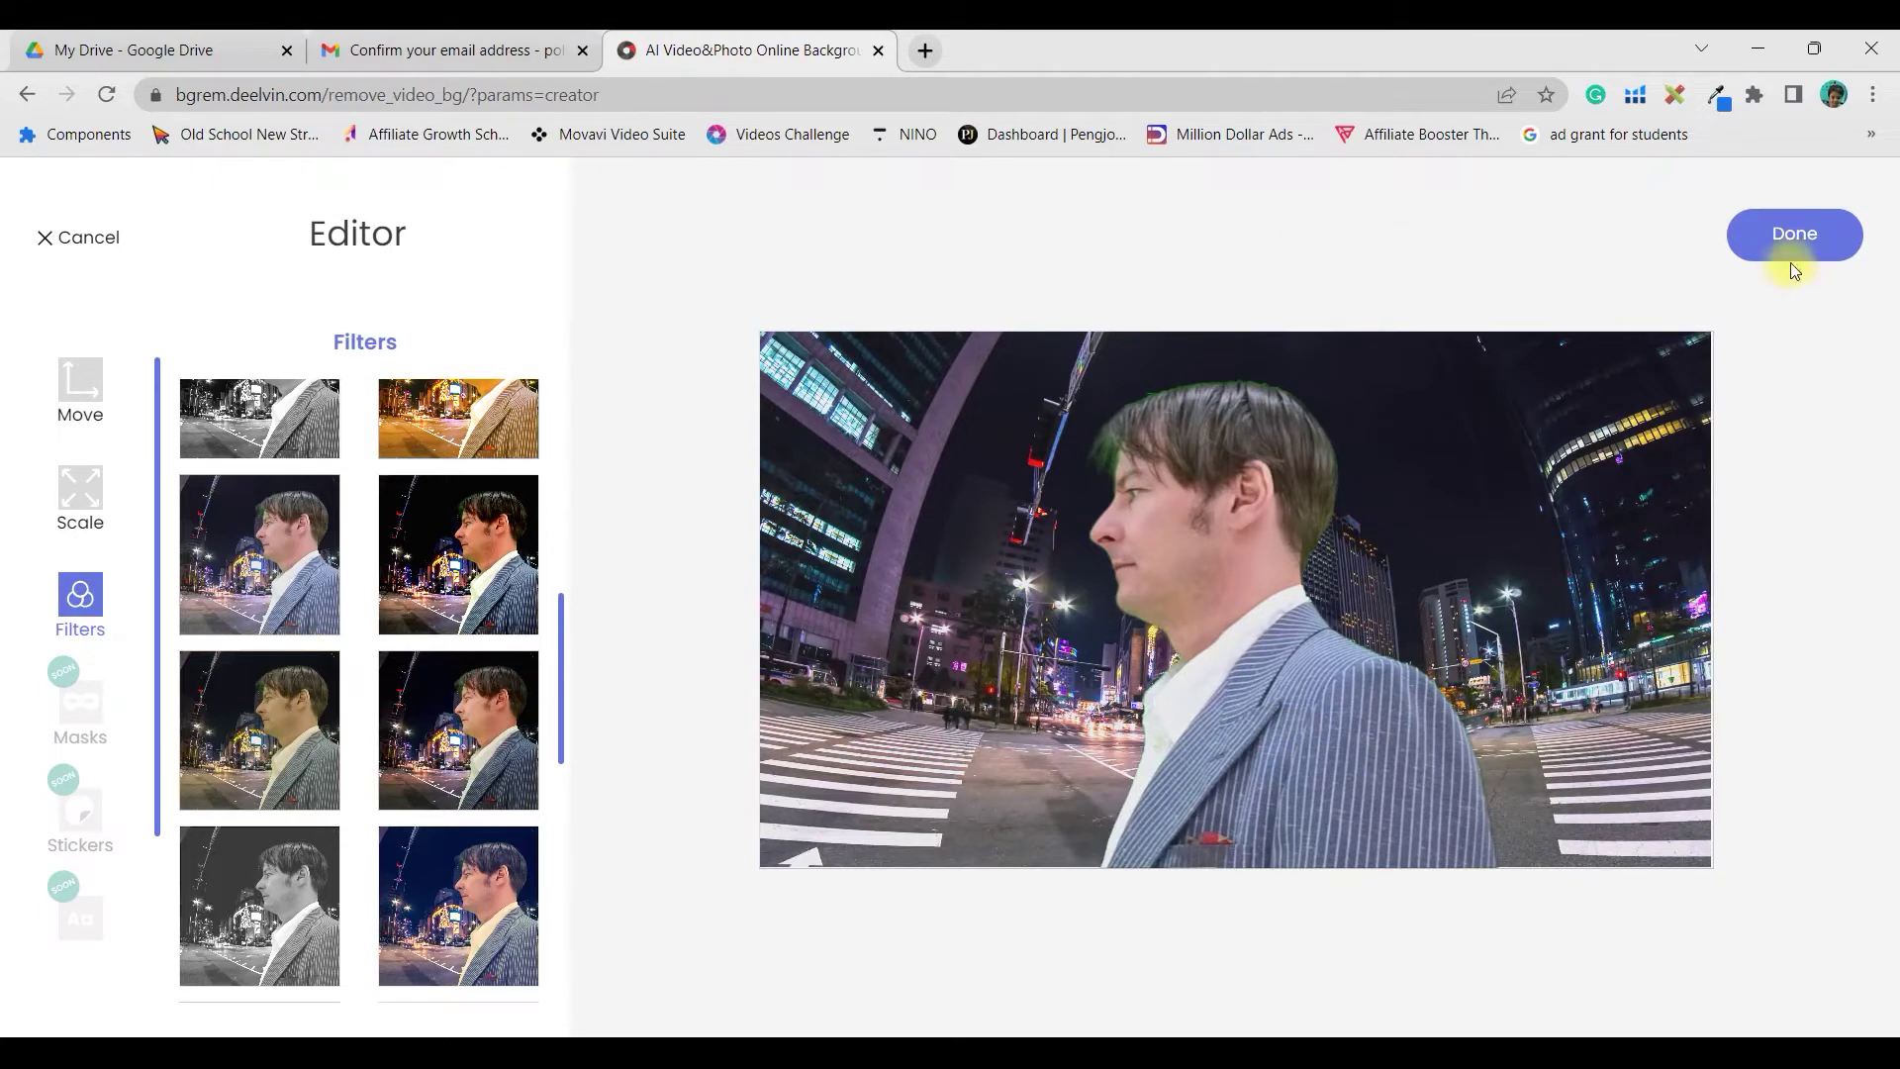
pyautogui.click(1805, 240)
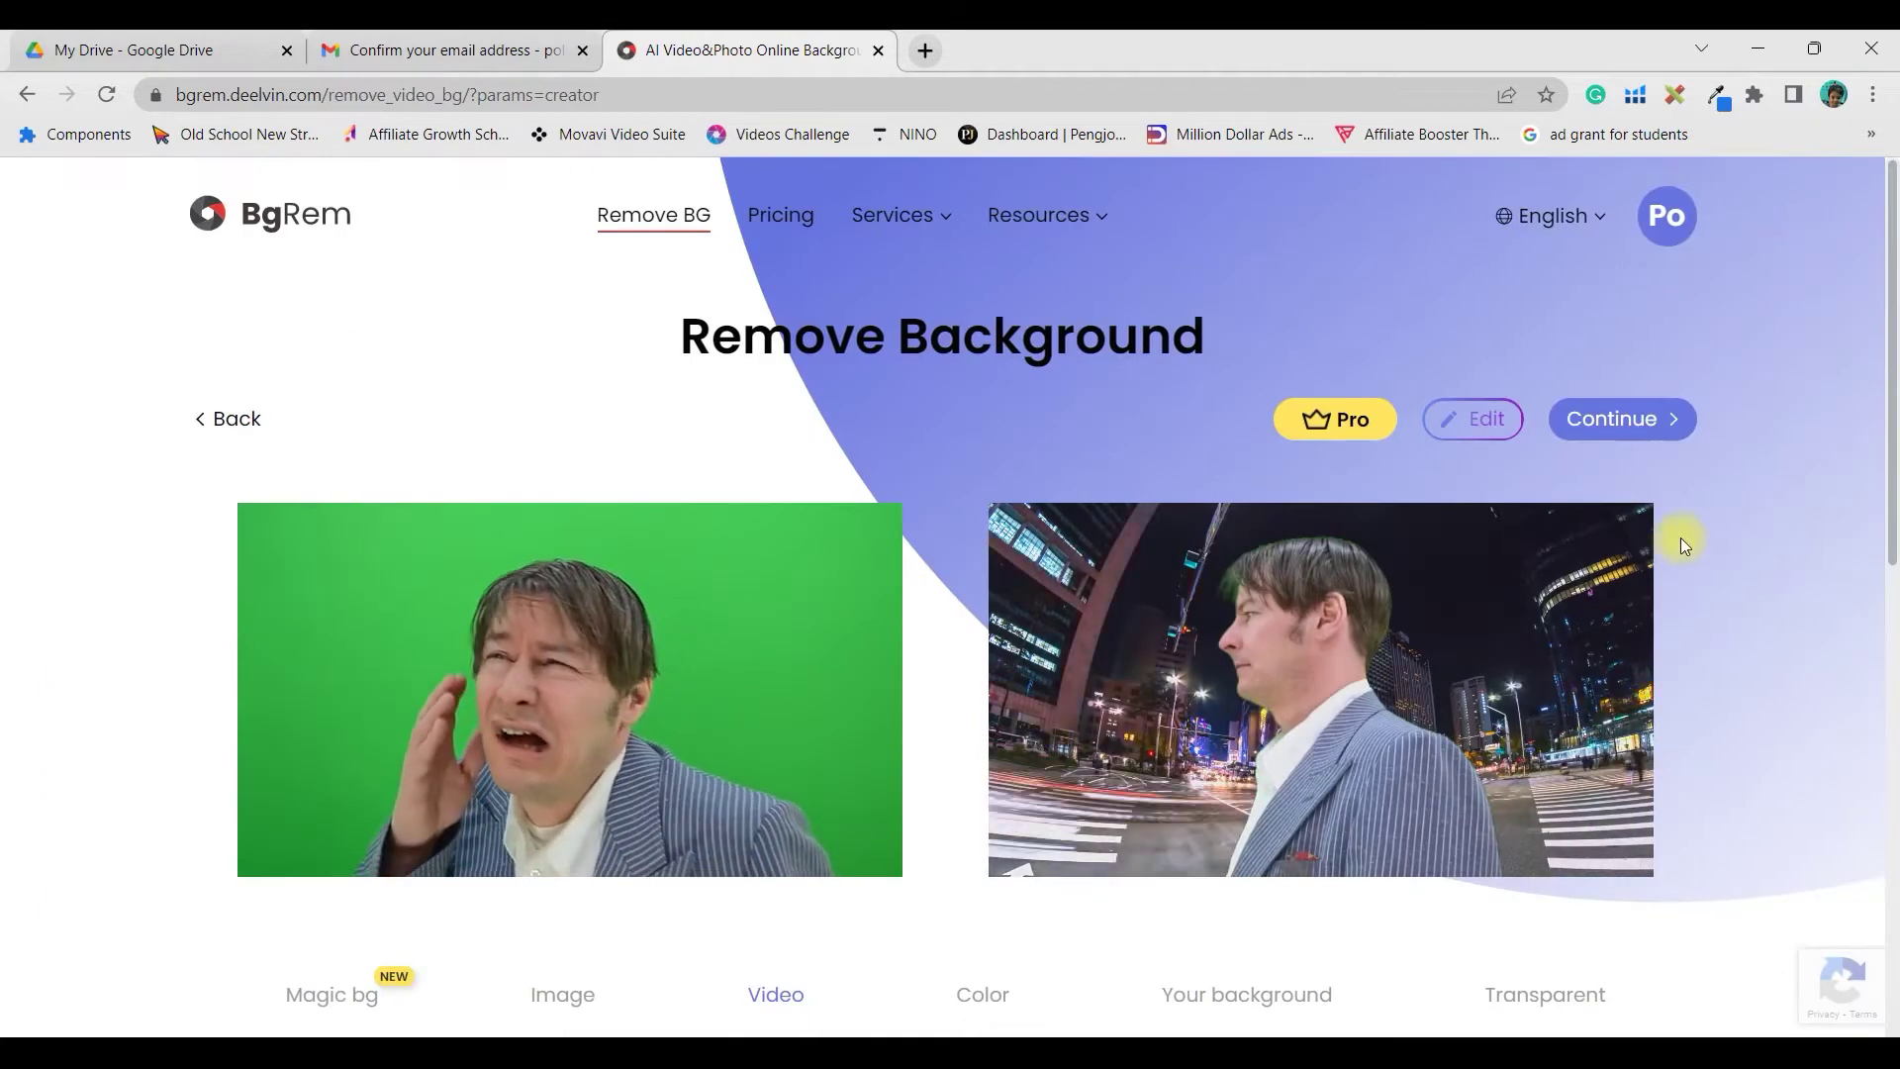
# Render the night city video in Low quality and MP4 format
pyautogui.scroll(-4, 1683, 524)
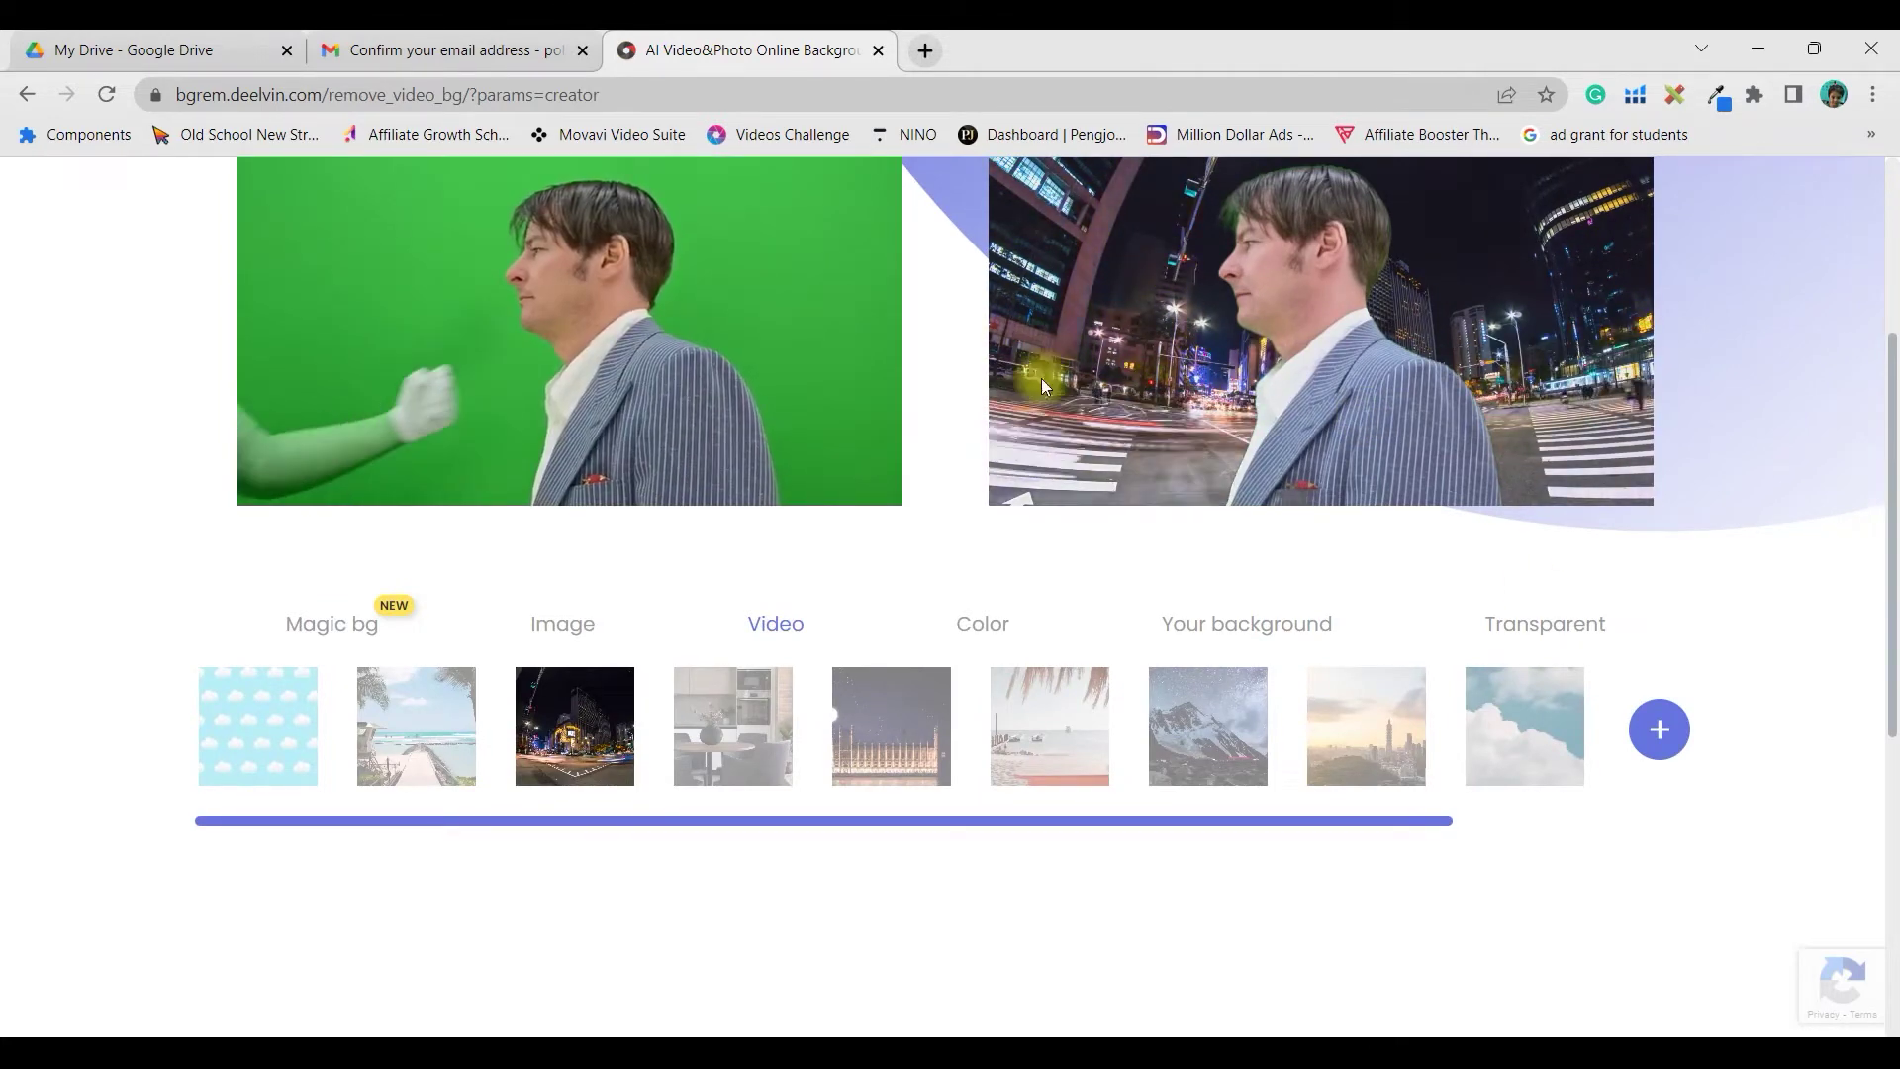
pyautogui.scroll(2, 1078, 255)
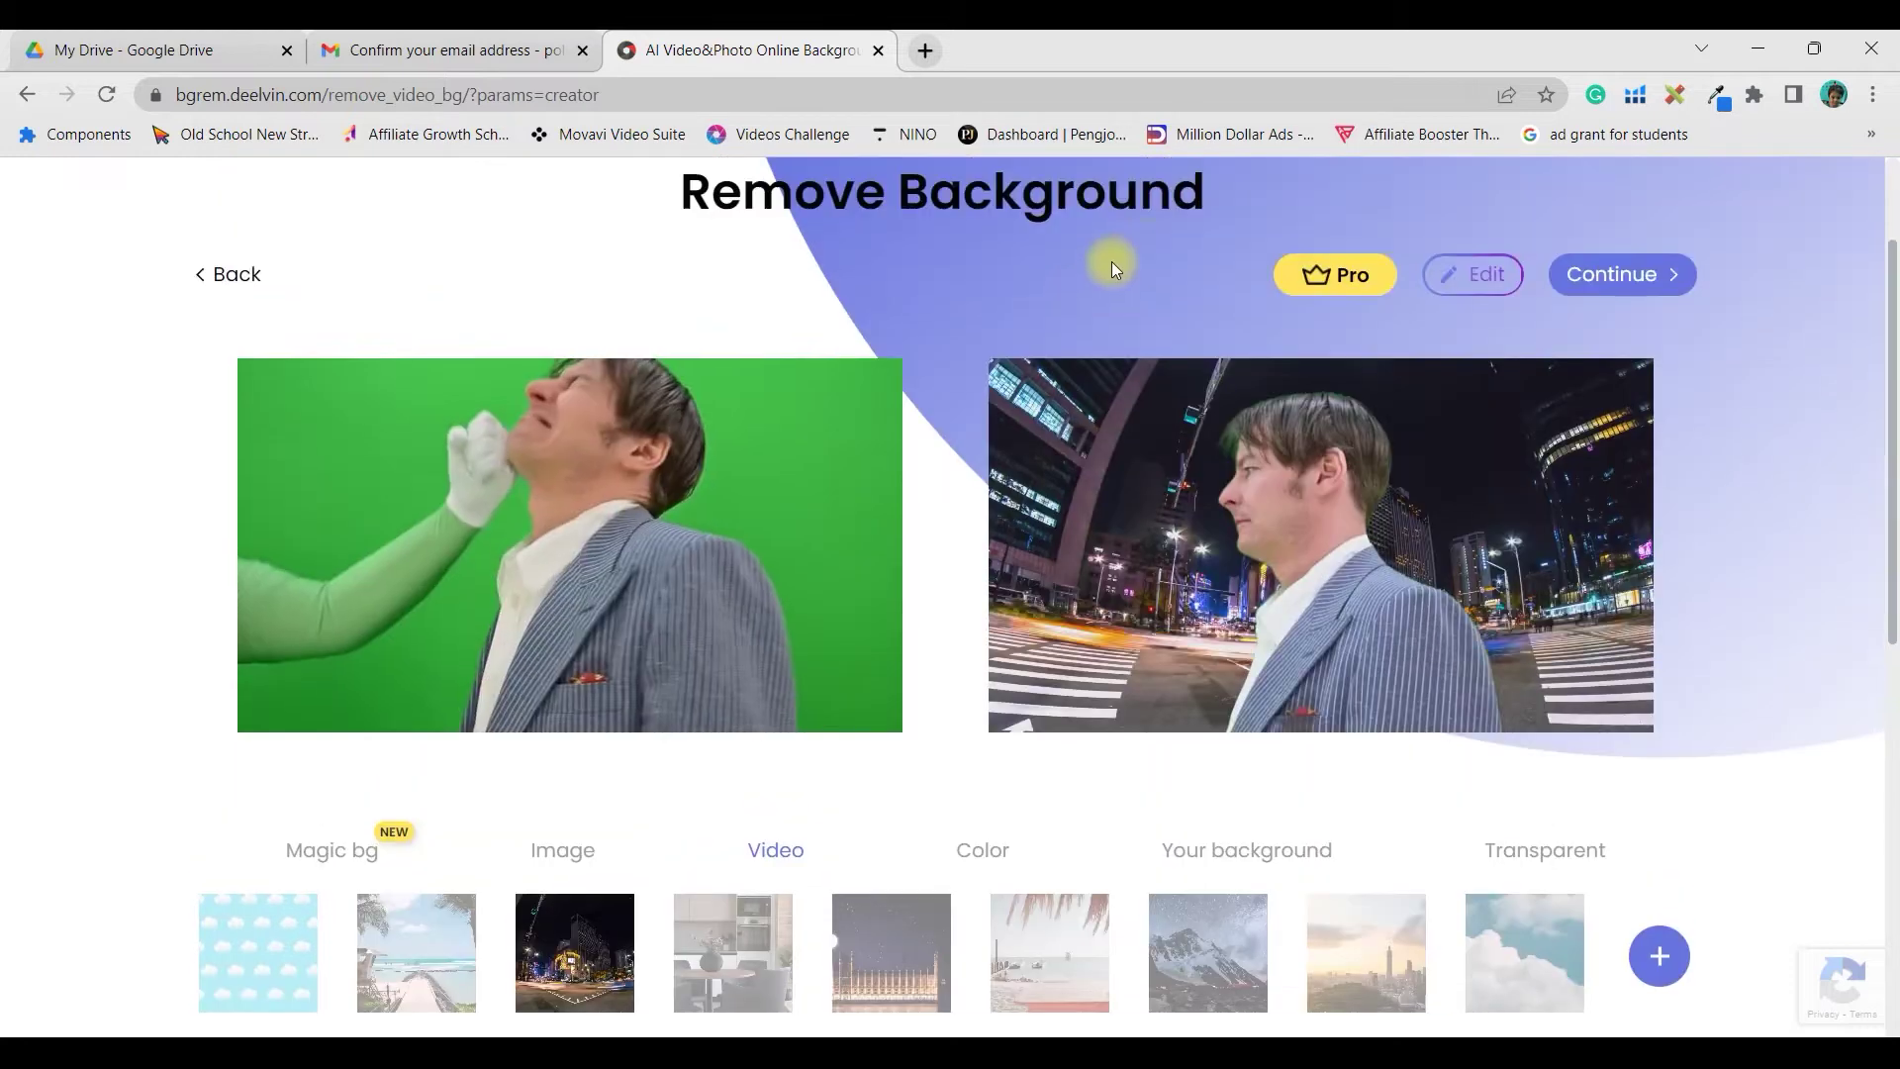
pyautogui.click(1647, 302)
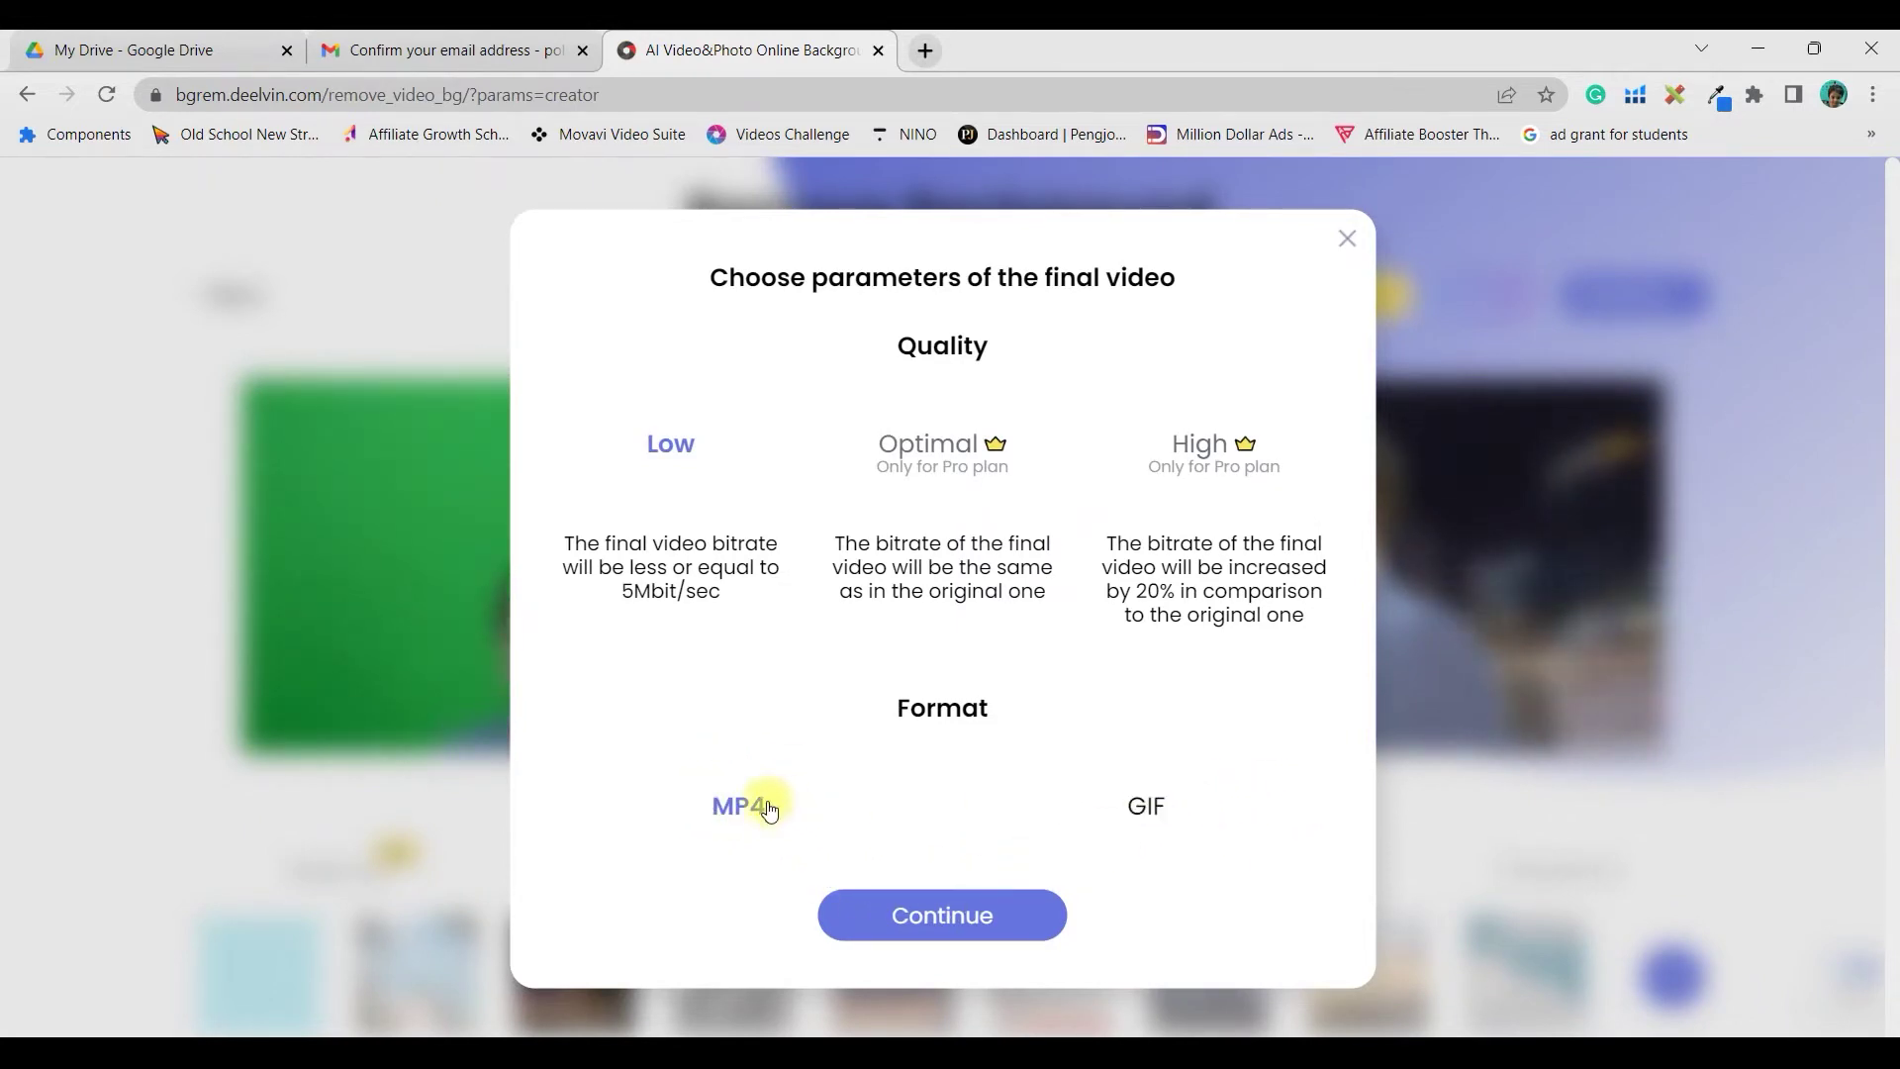
pyautogui.click(922, 916)
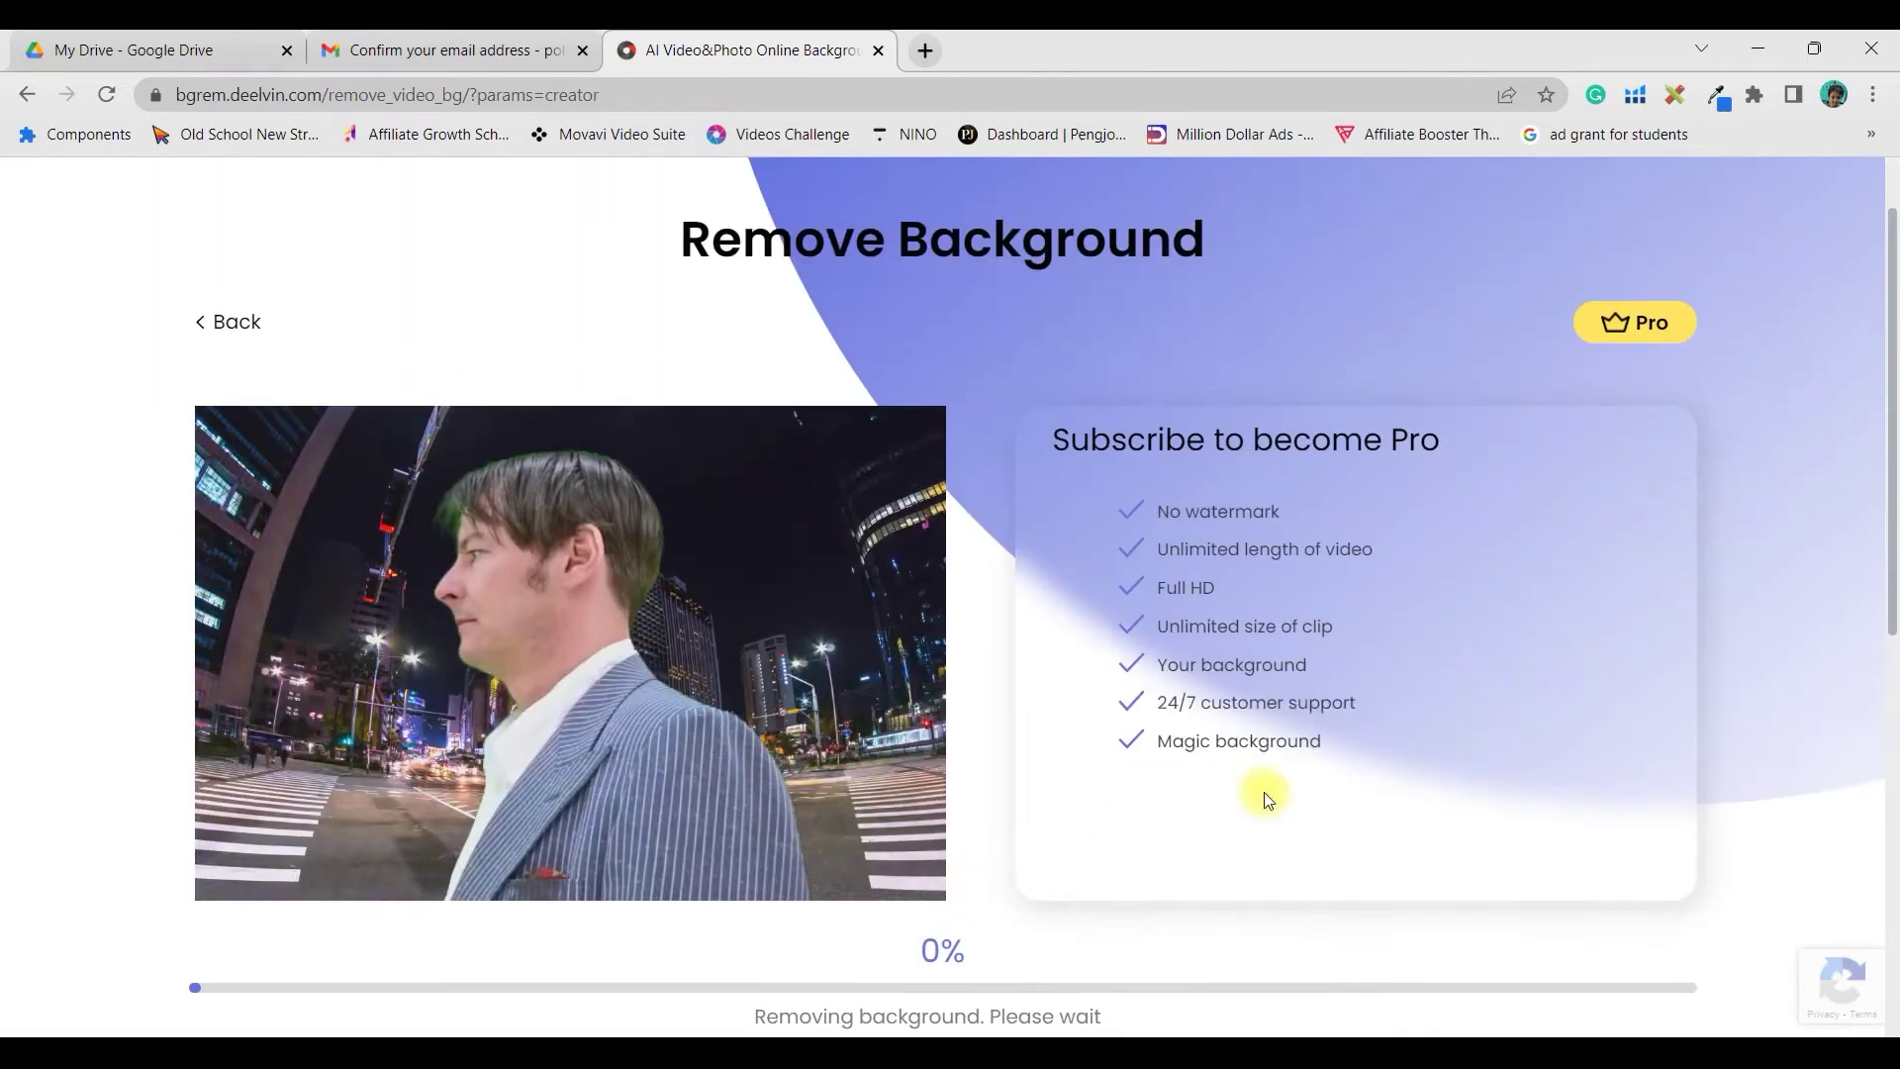
pyautogui.scroll(-4, 1138, 703)
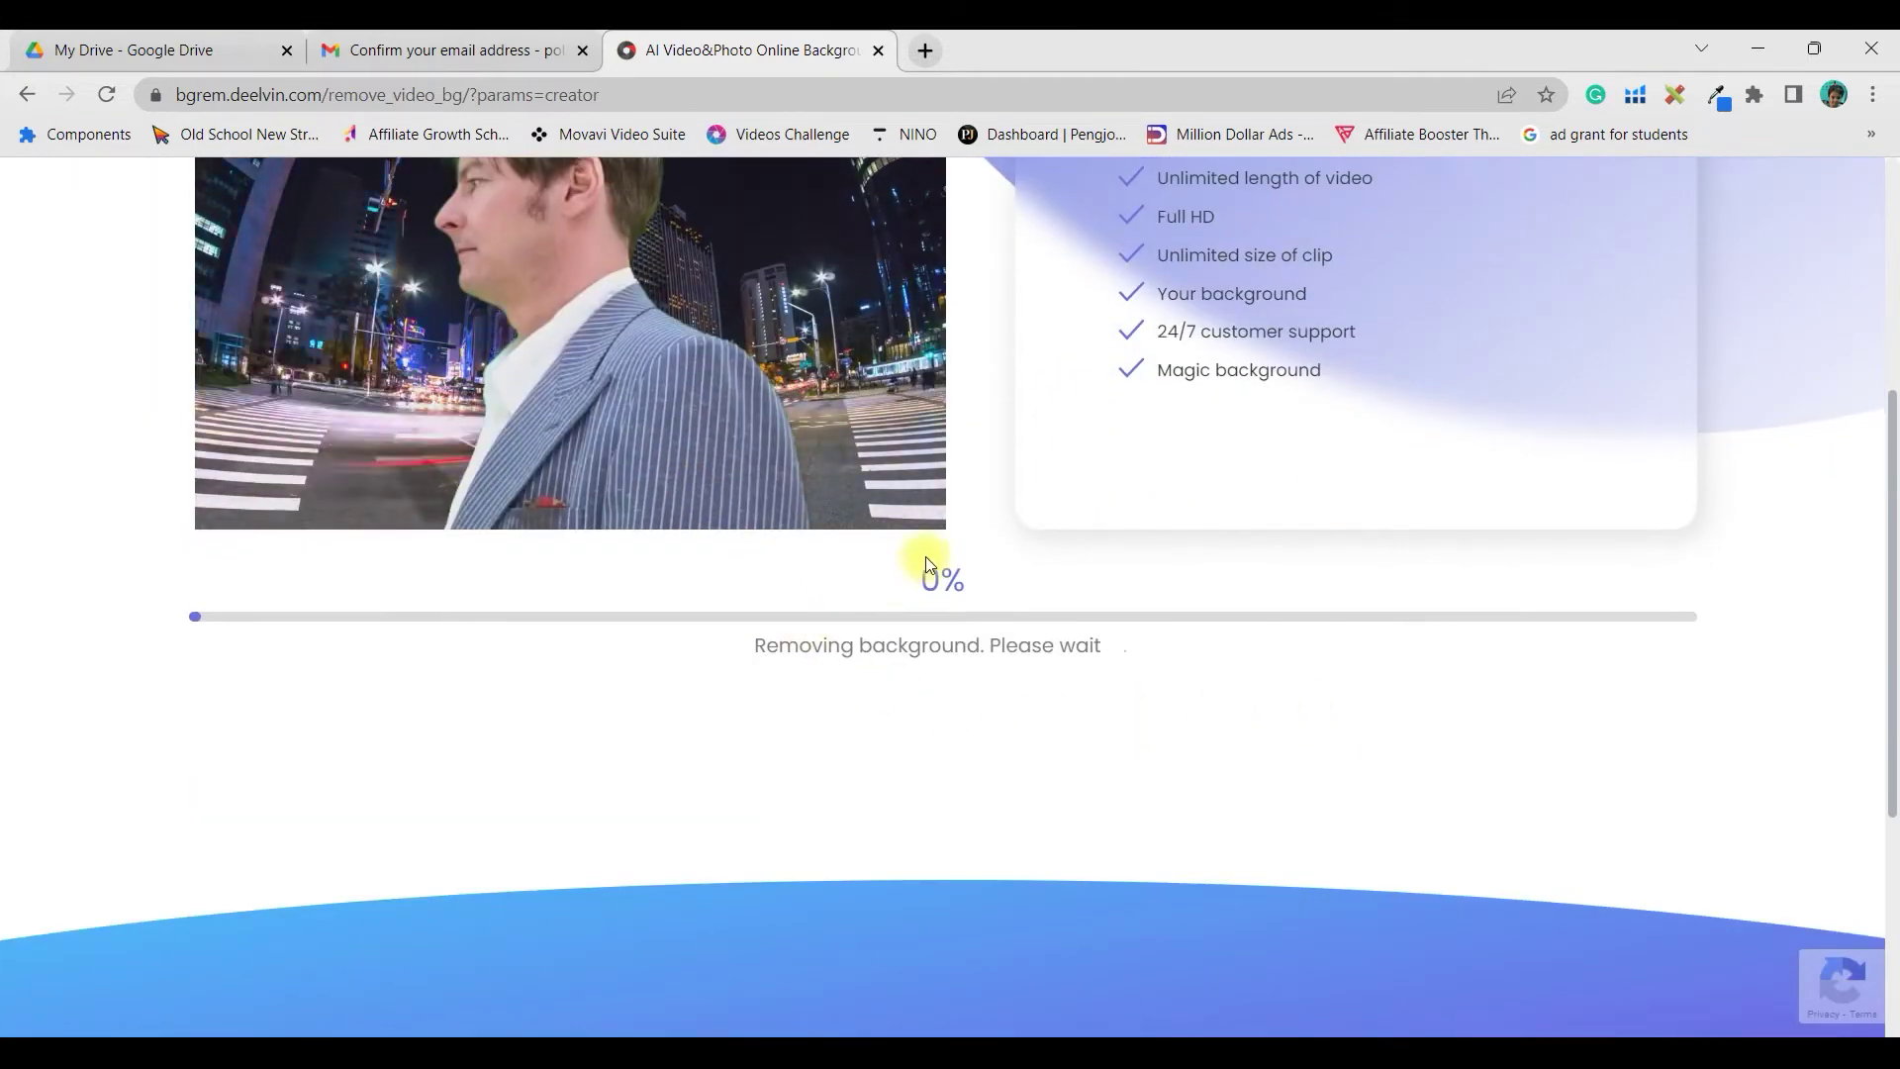
pyautogui.scroll(1, 1224, 546)
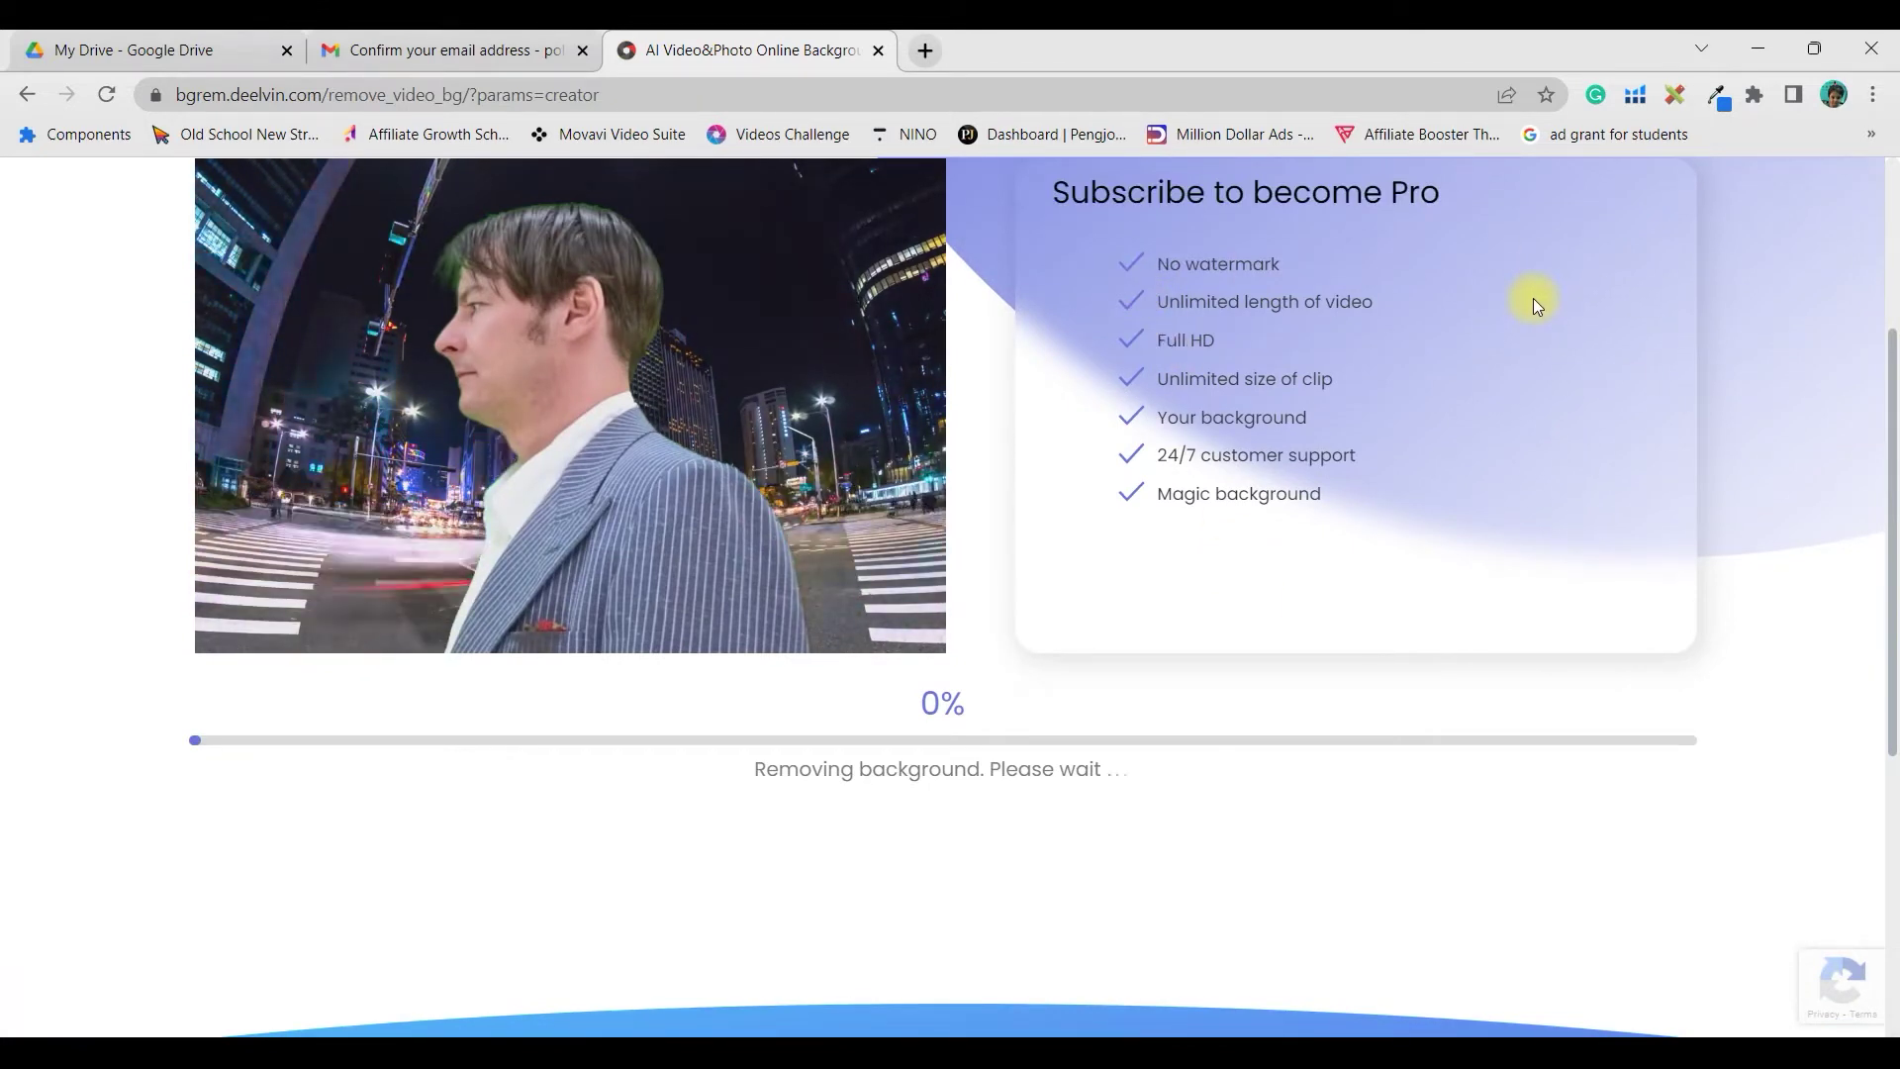
pyautogui.scroll(1, 1391, 244)
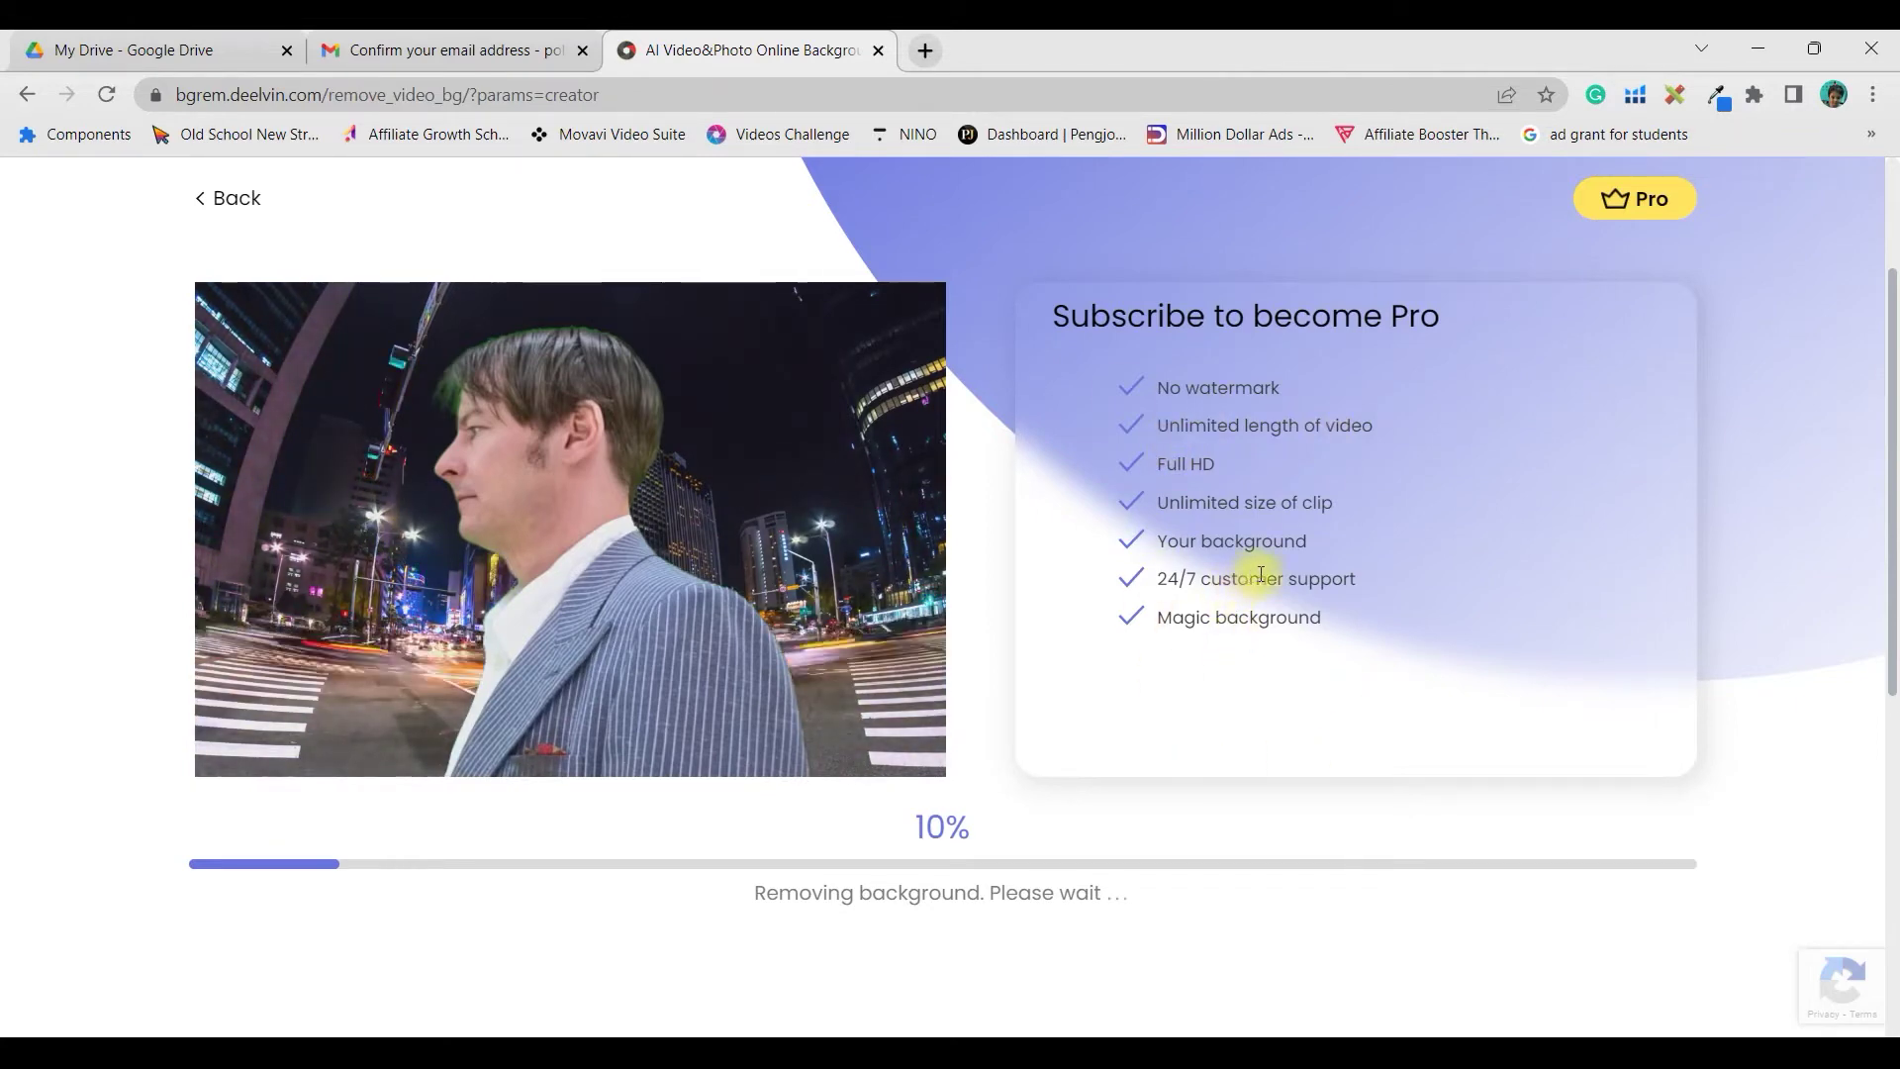
pyautogui.scroll(2, 1197, 545)
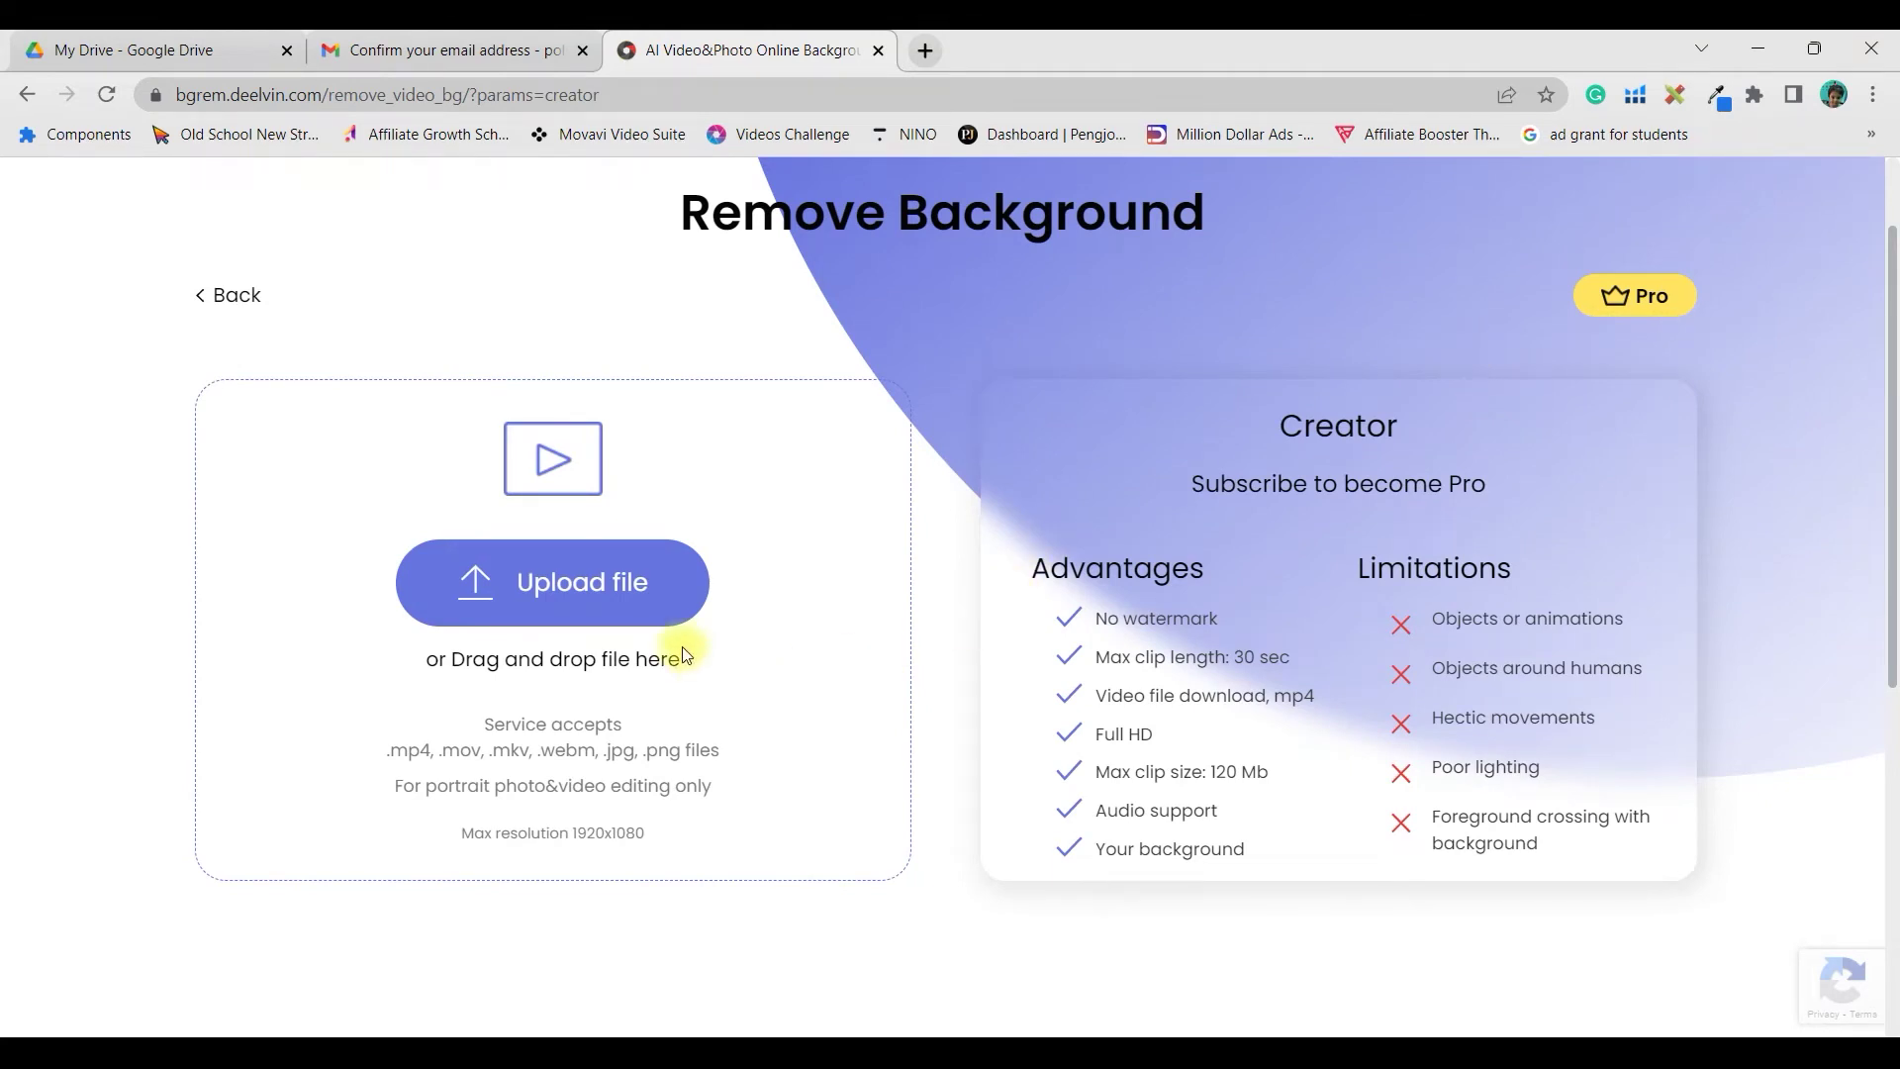
# Upload the video of the man in a red checked shirt on yellow stripes and remove its background
pyautogui.click(577, 594)
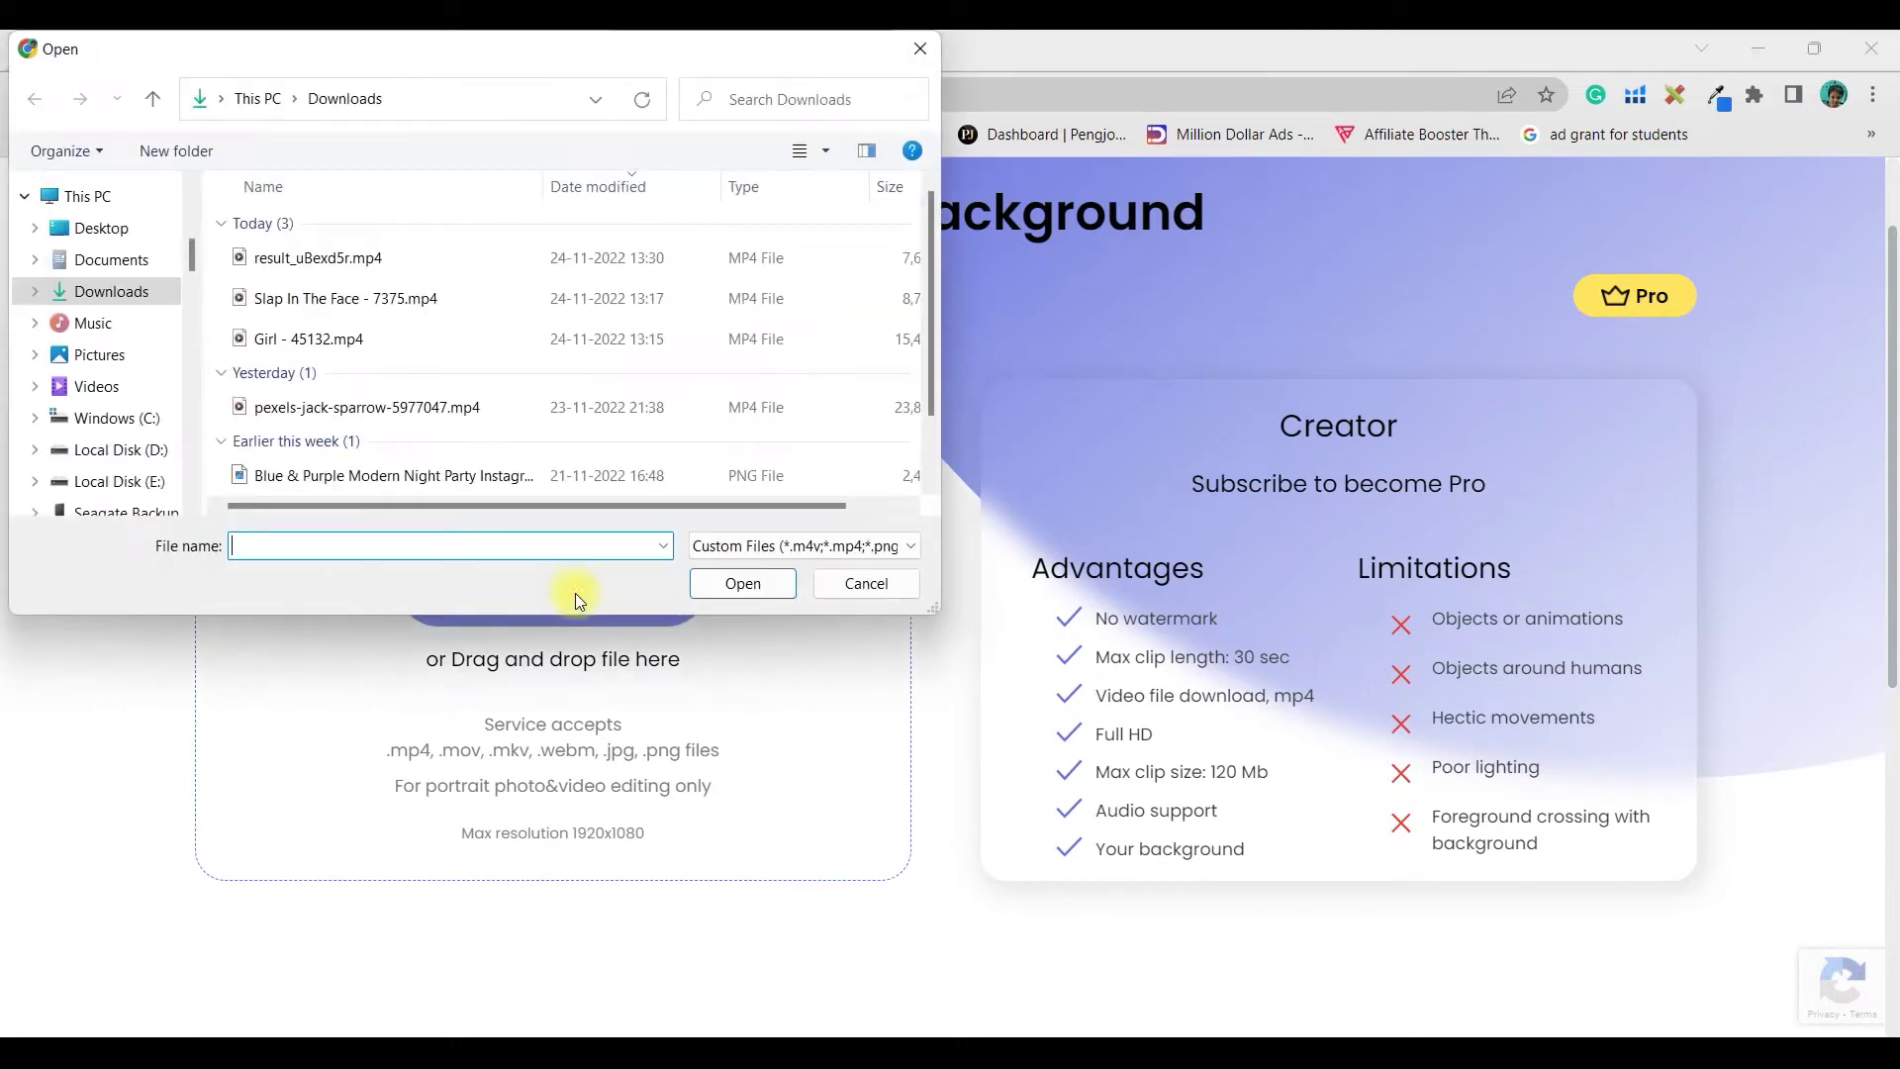
pyautogui.click(919, 48)
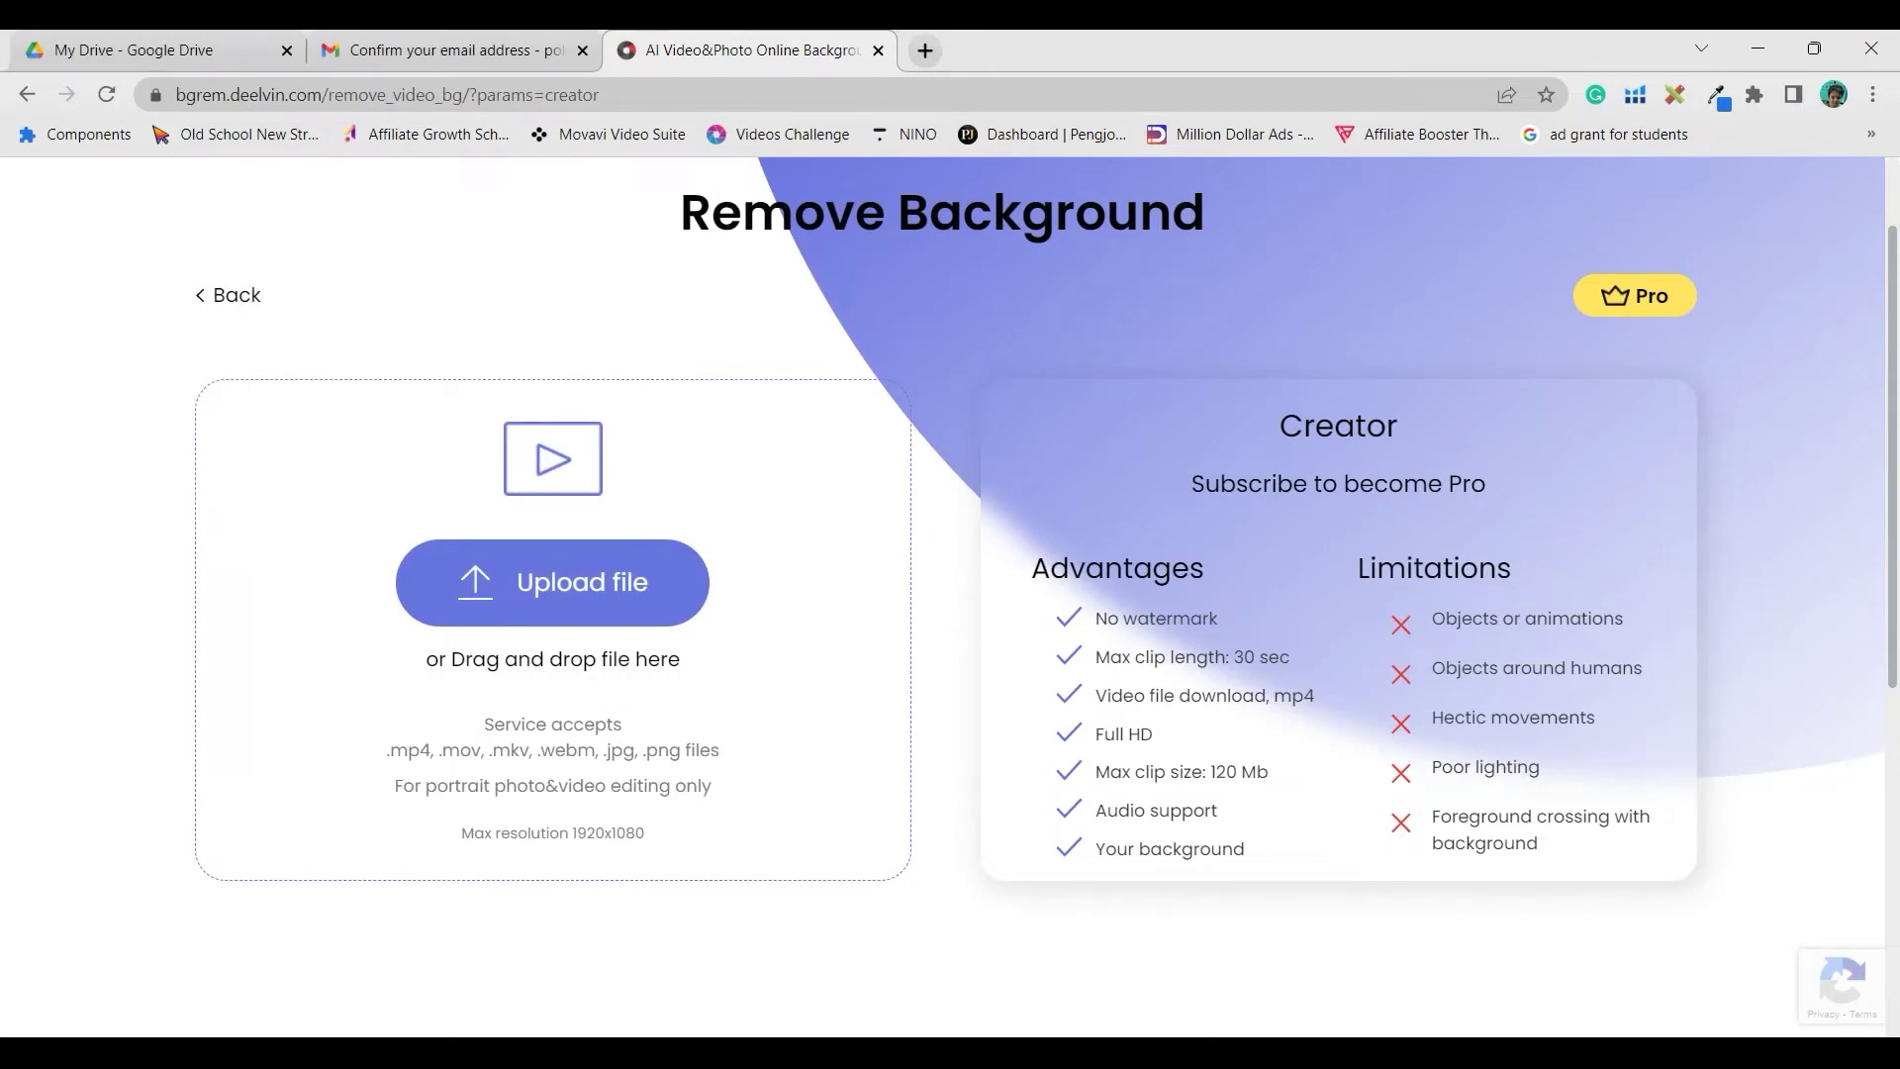
pyautogui.click(1296, 1051)
pyautogui.moveTo(1268, 592); pyautogui.dragTo(806, 763)
pyautogui.moveTo(355, 652); pyautogui.dragTo(355, 651)
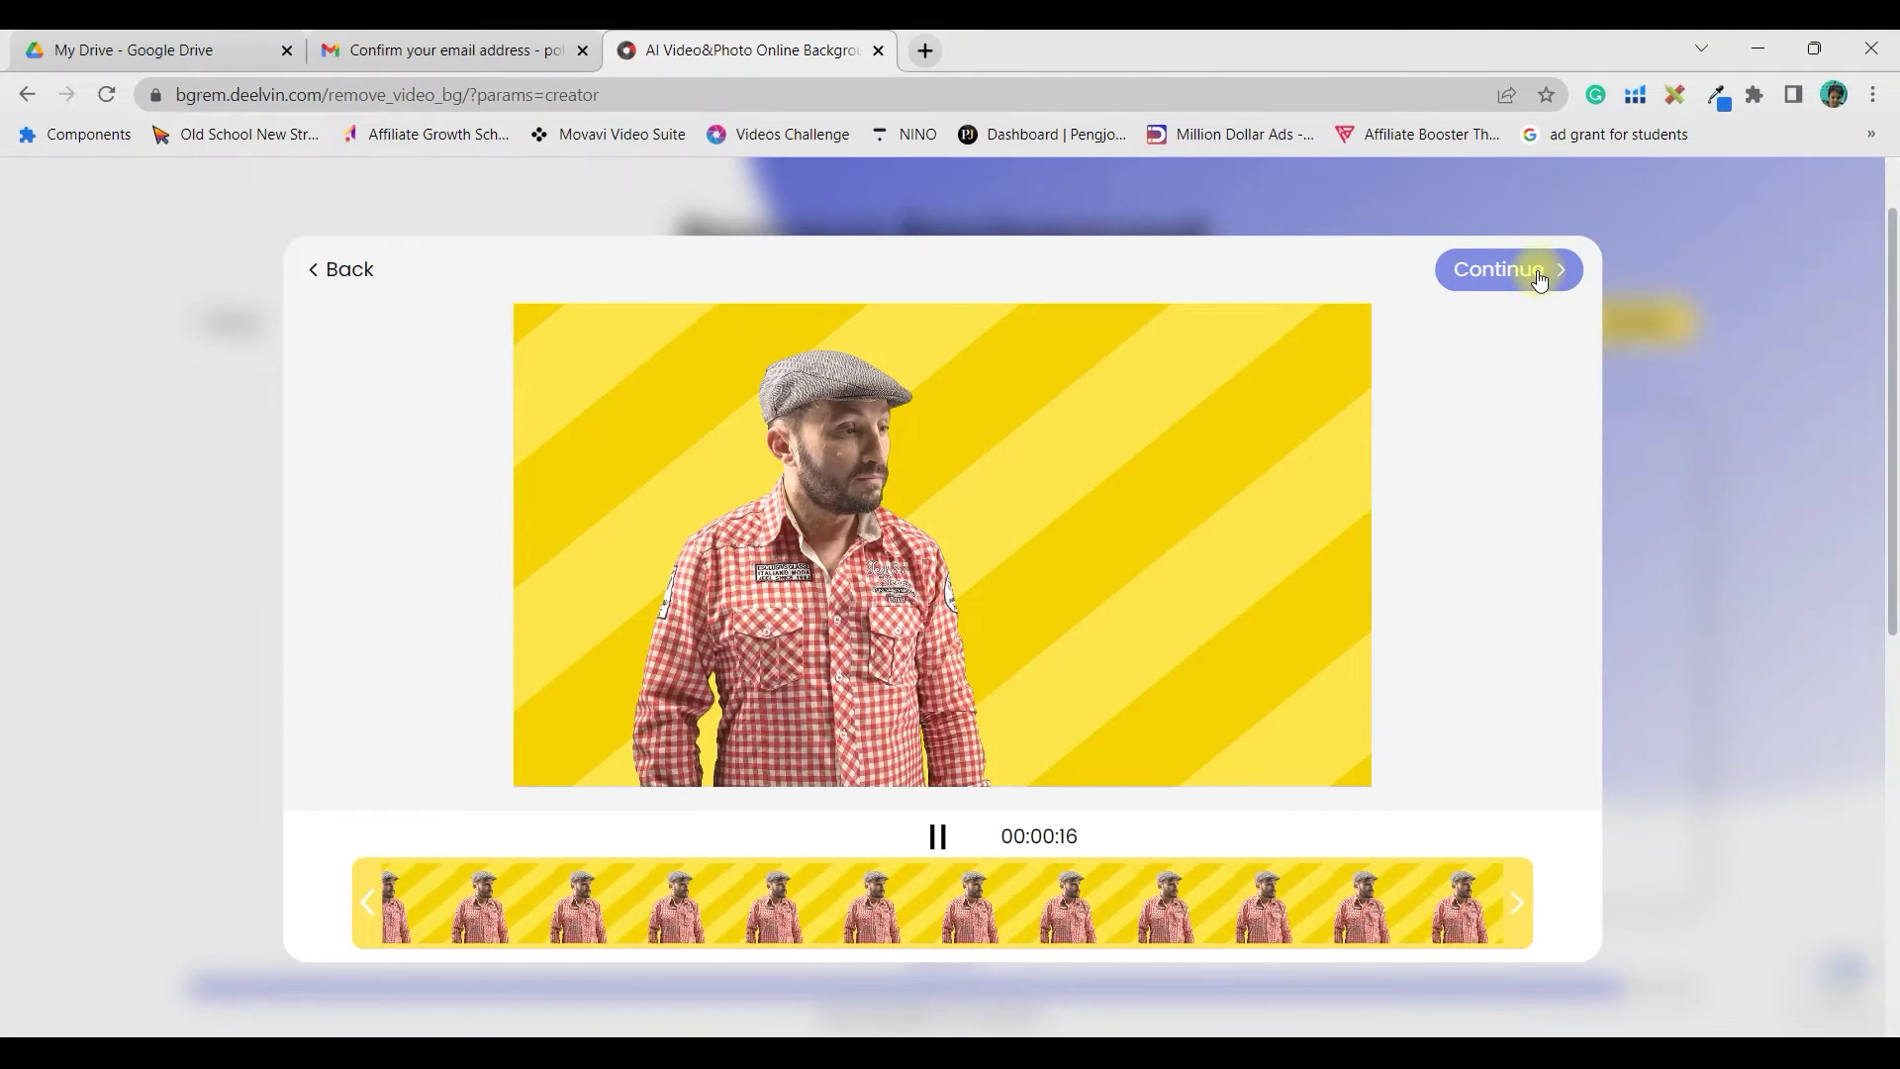
pyautogui.click(1537, 274)
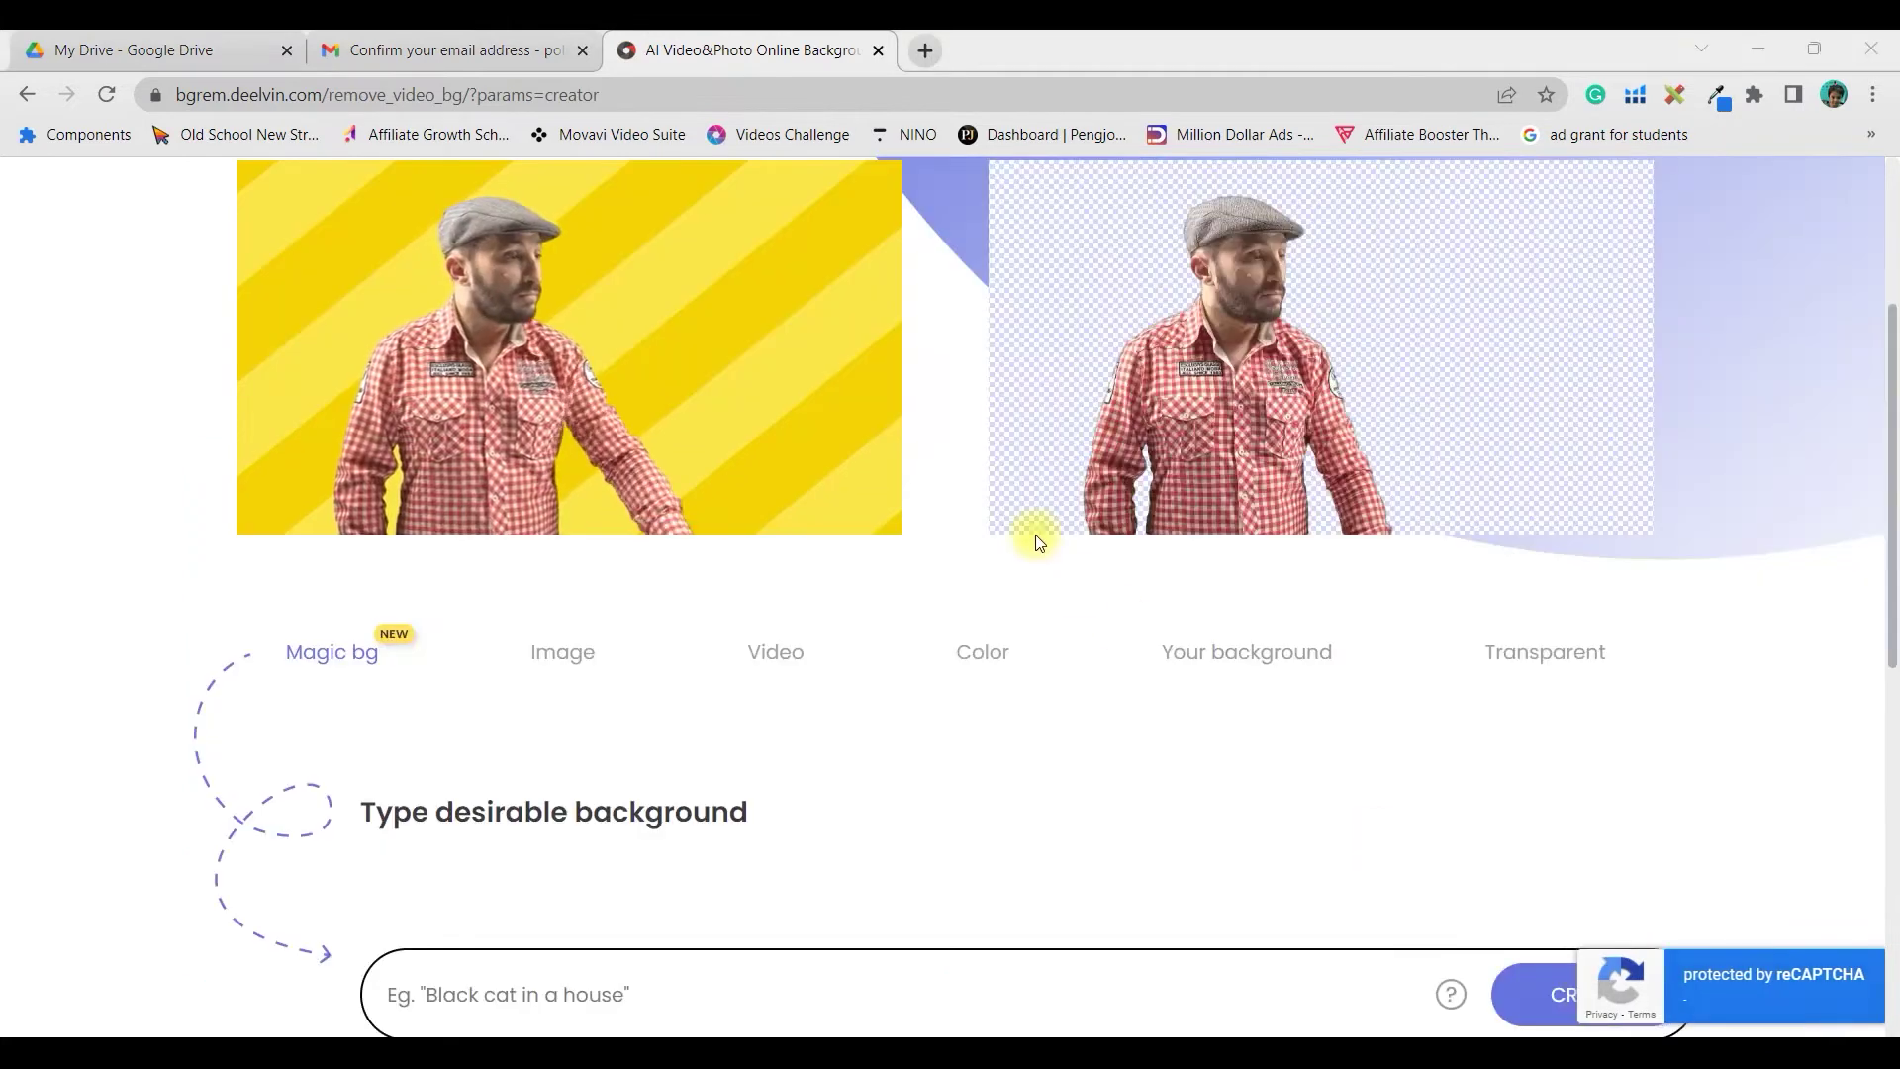
# Preview the autumn leaves image behind the man, and set the palm trees under blue sky as the background image
pyautogui.scroll(1, 938, 564)
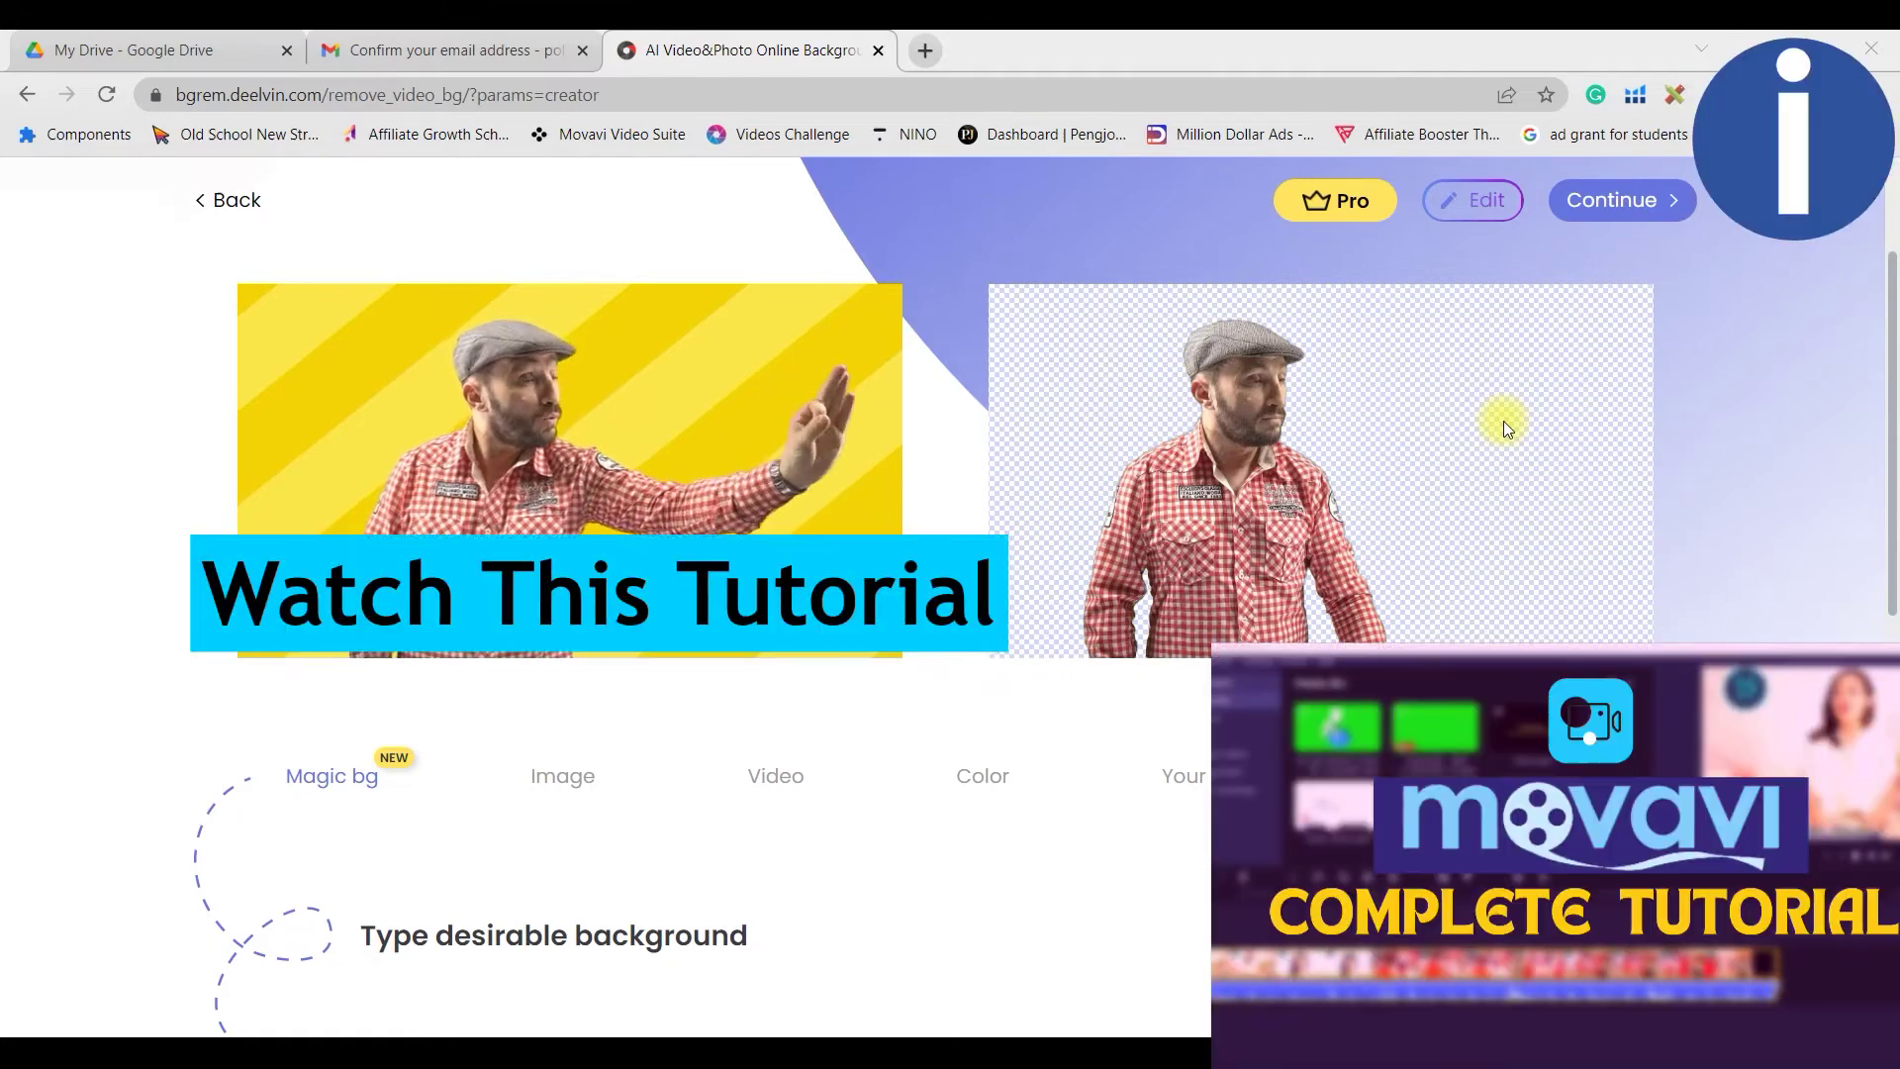
pyautogui.scroll(-1, 577, 658)
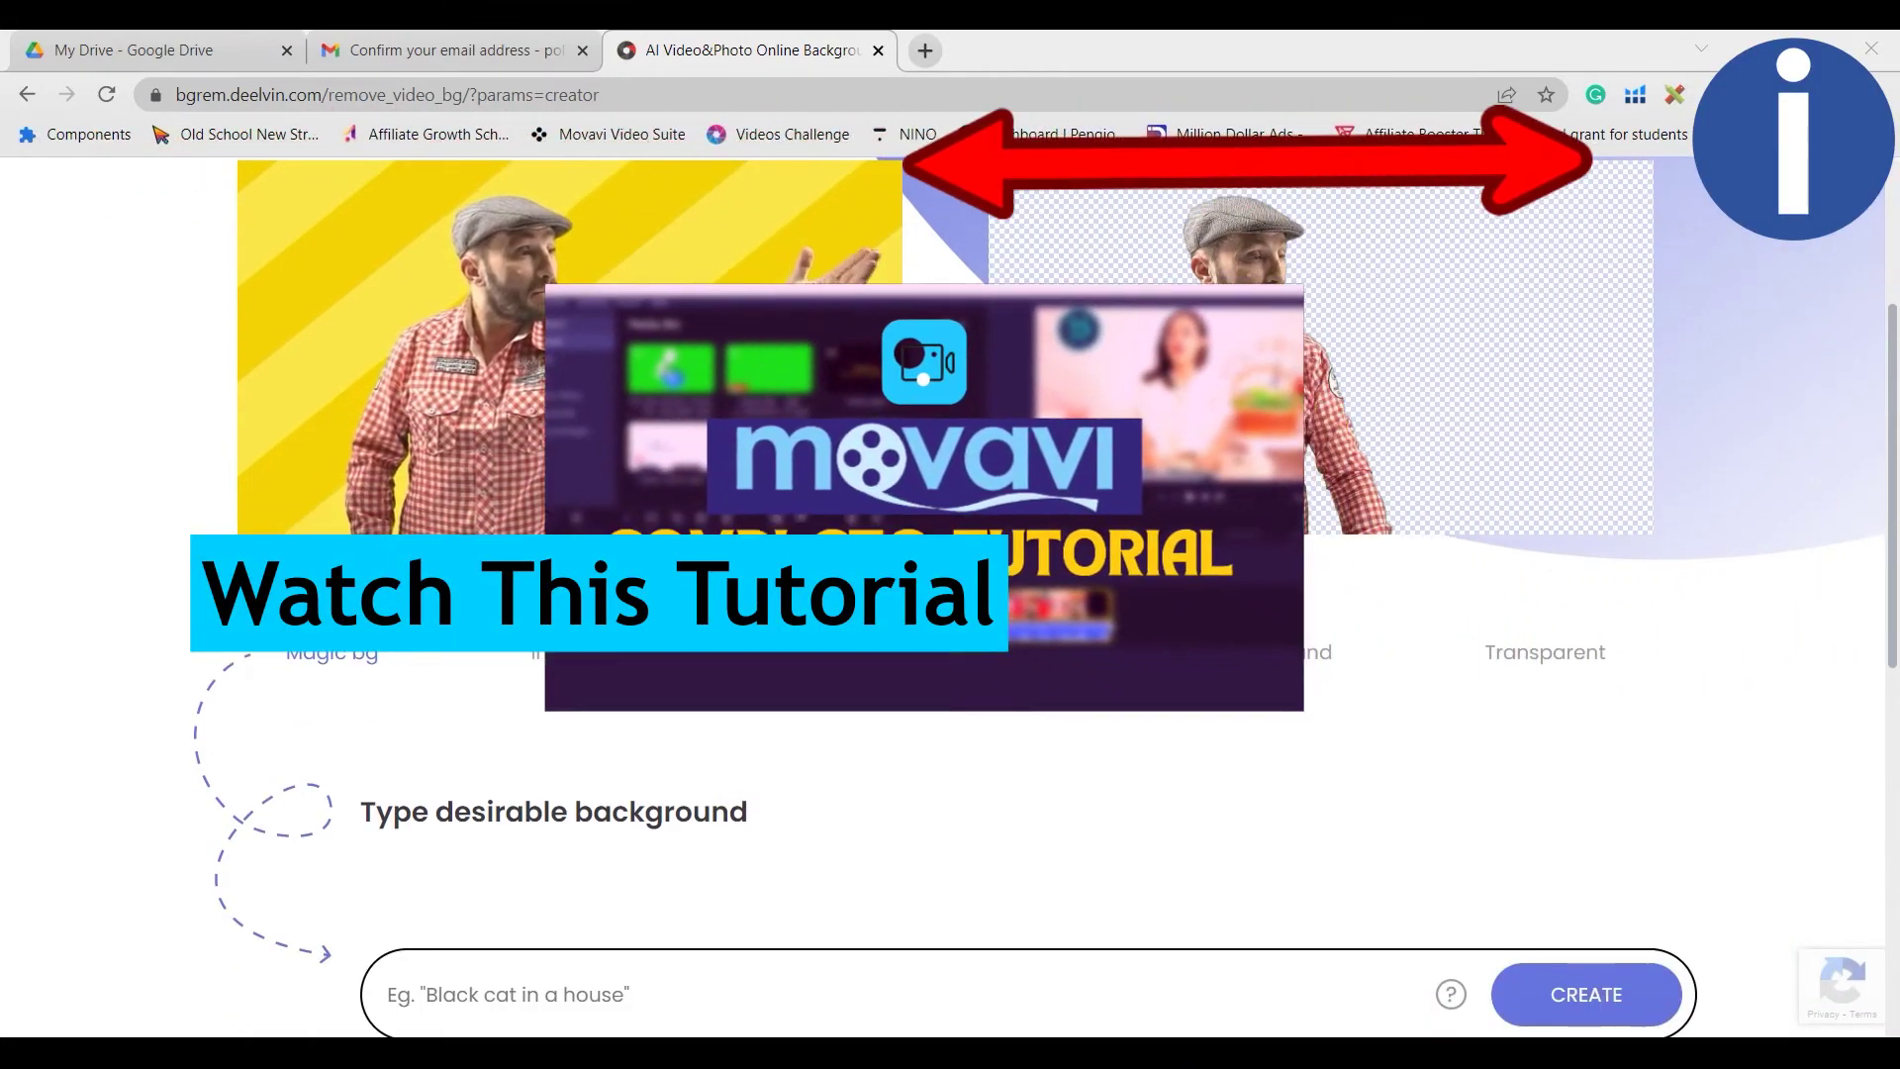
pyautogui.click(1234, 625)
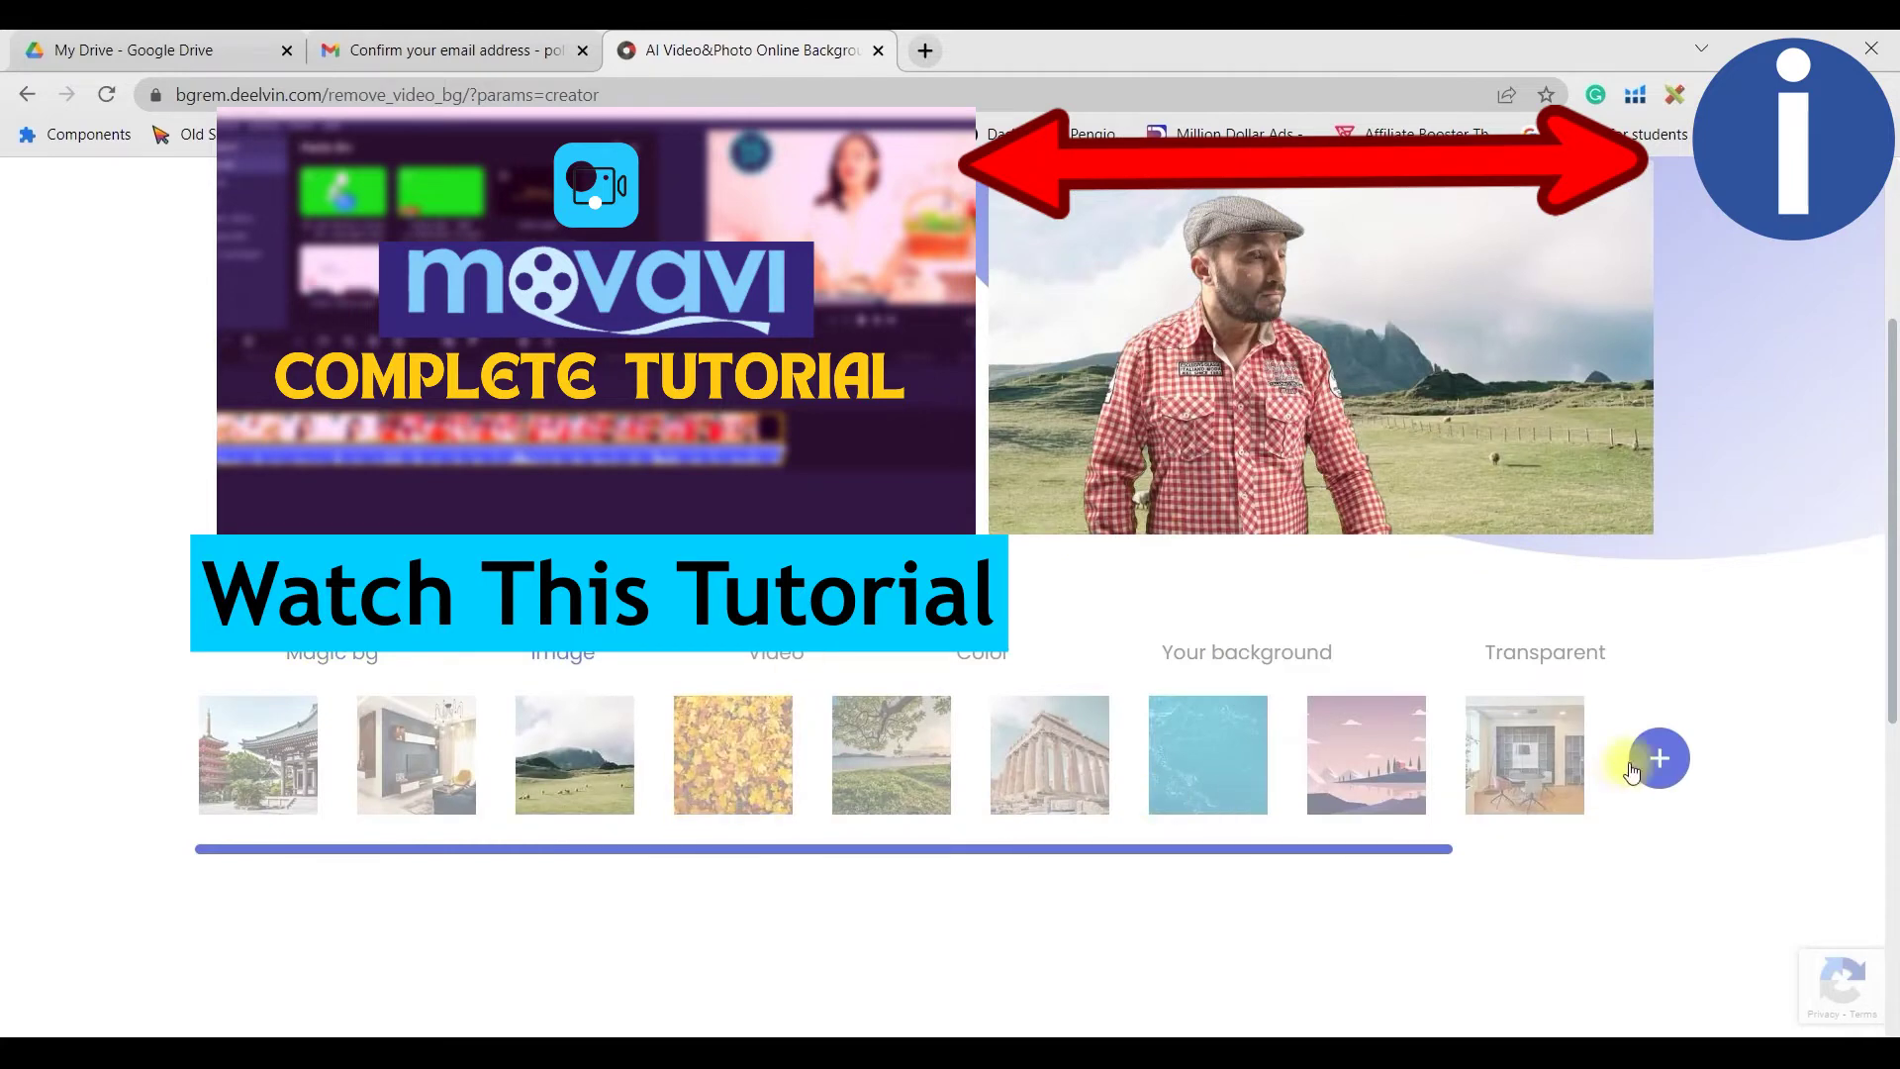
pyautogui.moveTo(1412, 848); pyautogui.dragTo(1653, 861)
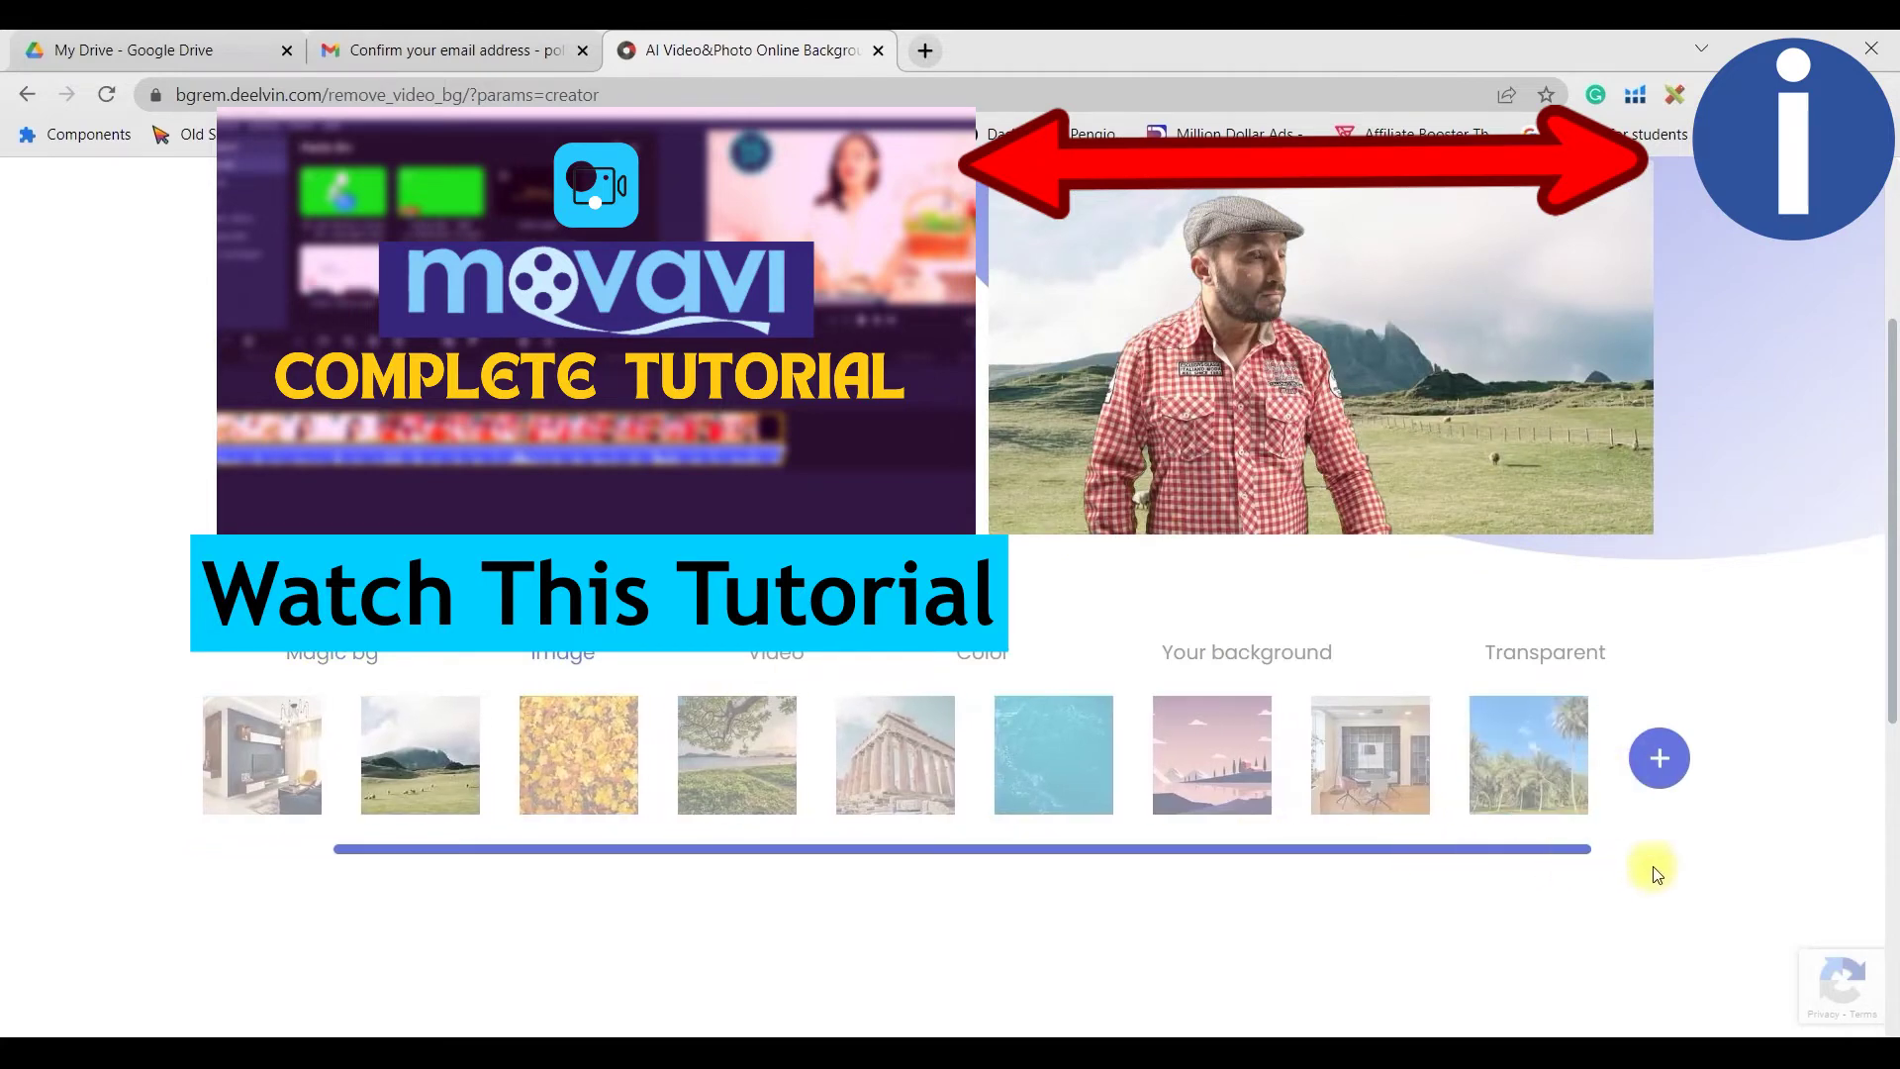
pyautogui.click(1522, 781)
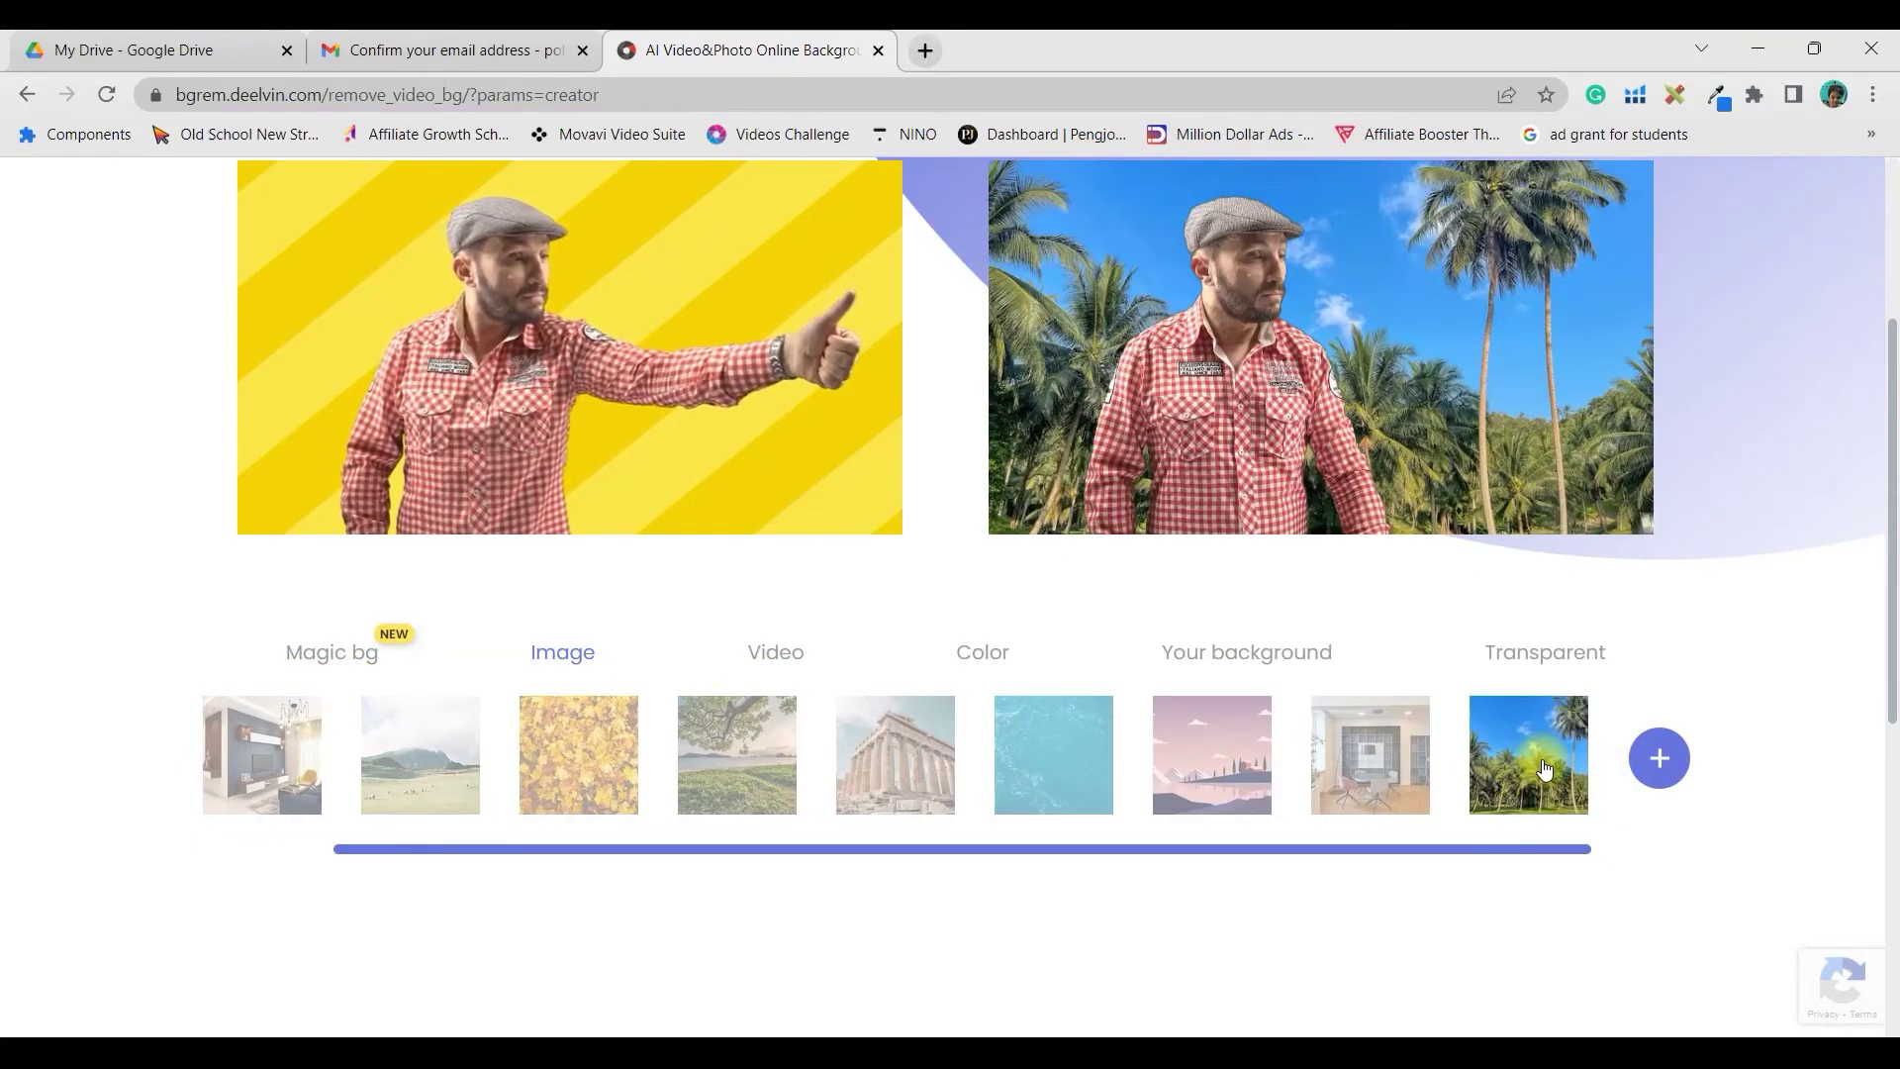
pyautogui.click(557, 763)
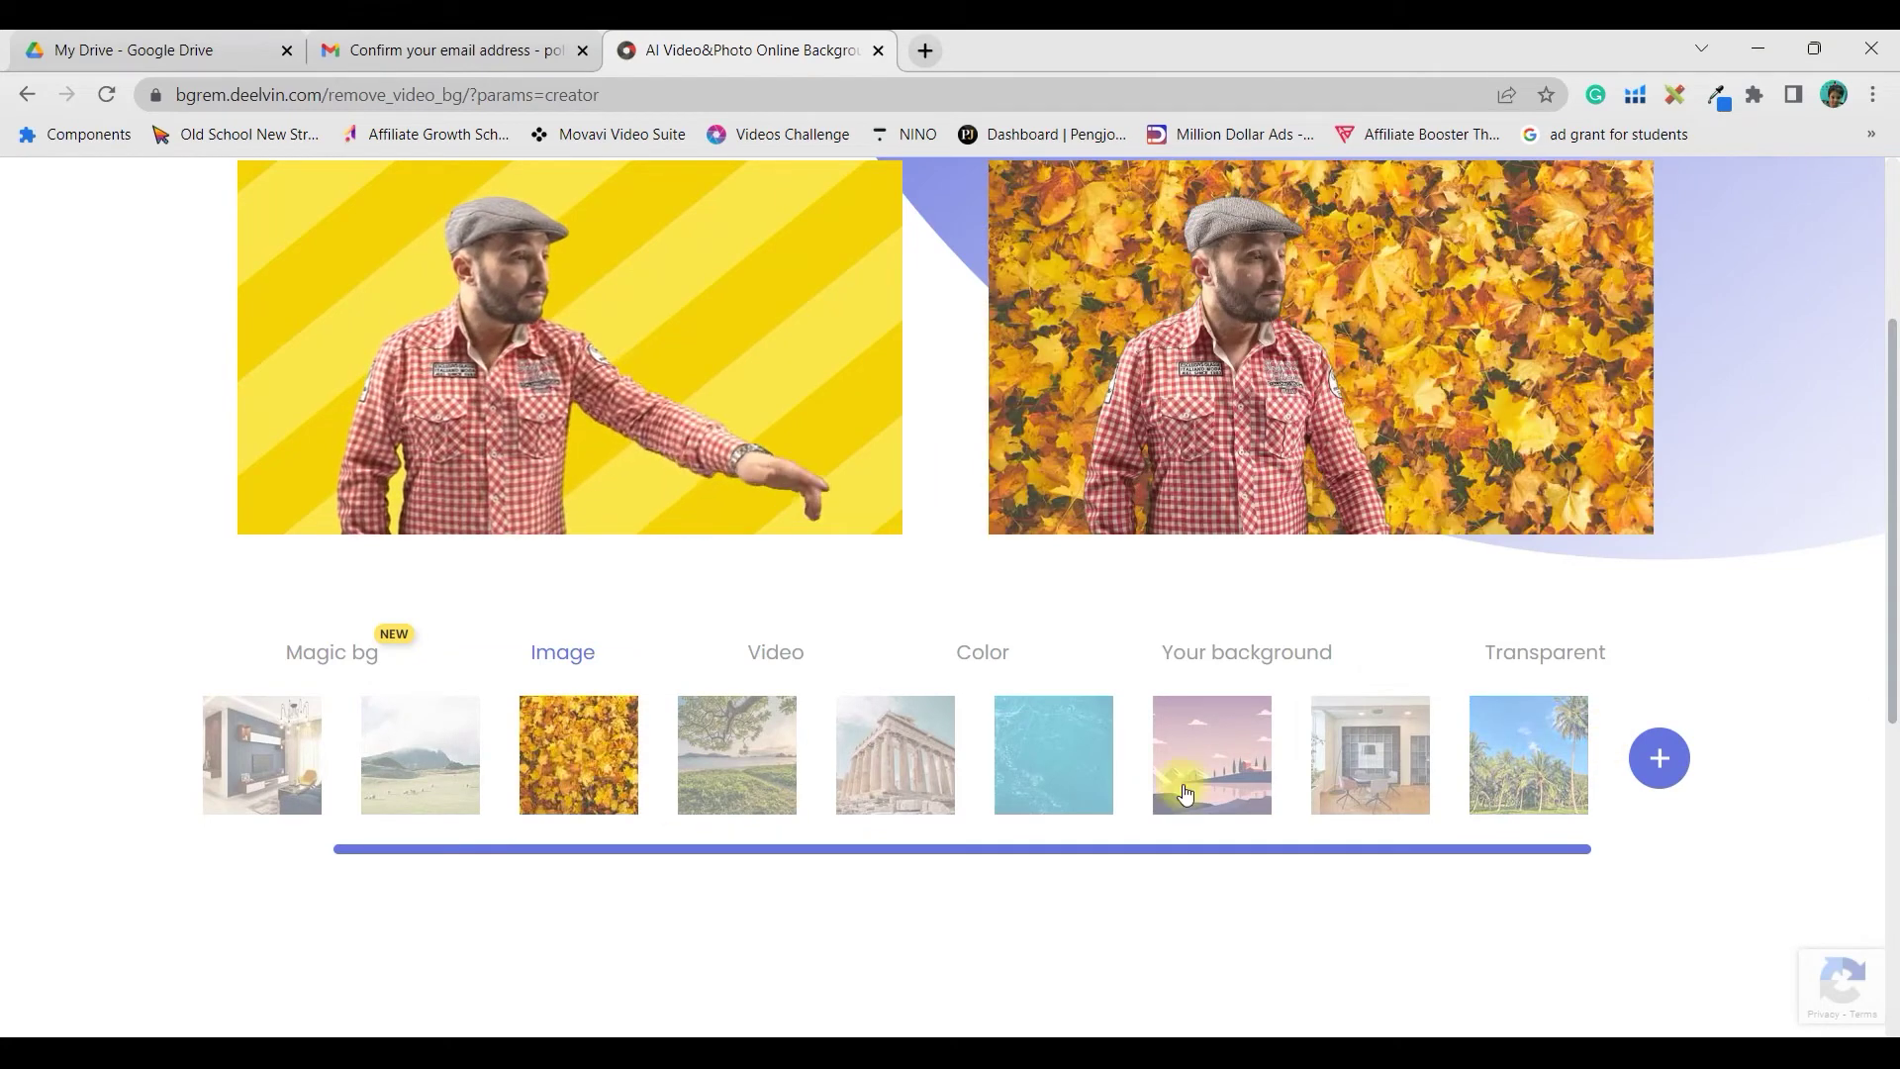
pyautogui.click(1521, 803)
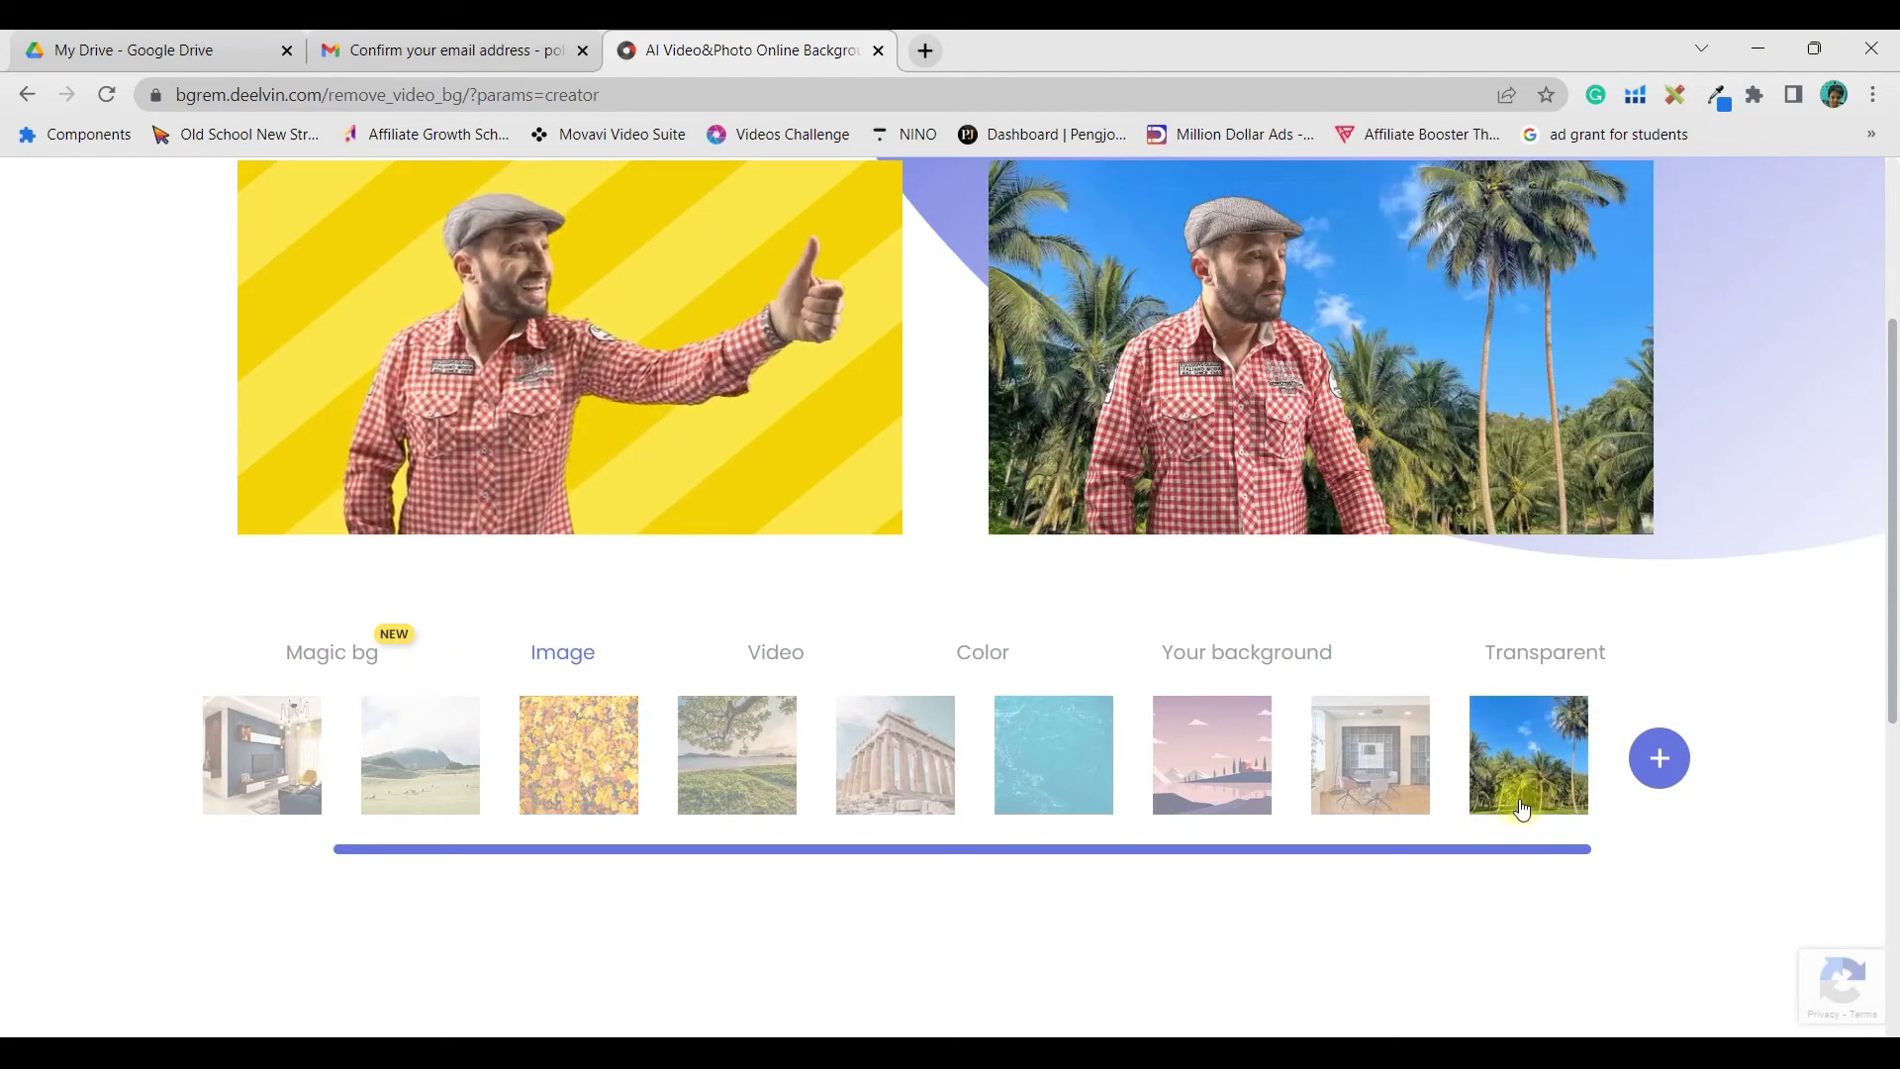
# Open the palm-tree video for editing, try the pinkish and warm vintage filters, and apply the bright vivid filter
pyautogui.scroll(2, 1802, 613)
pyautogui.scroll(1, 1778, 569)
pyautogui.click(1497, 323)
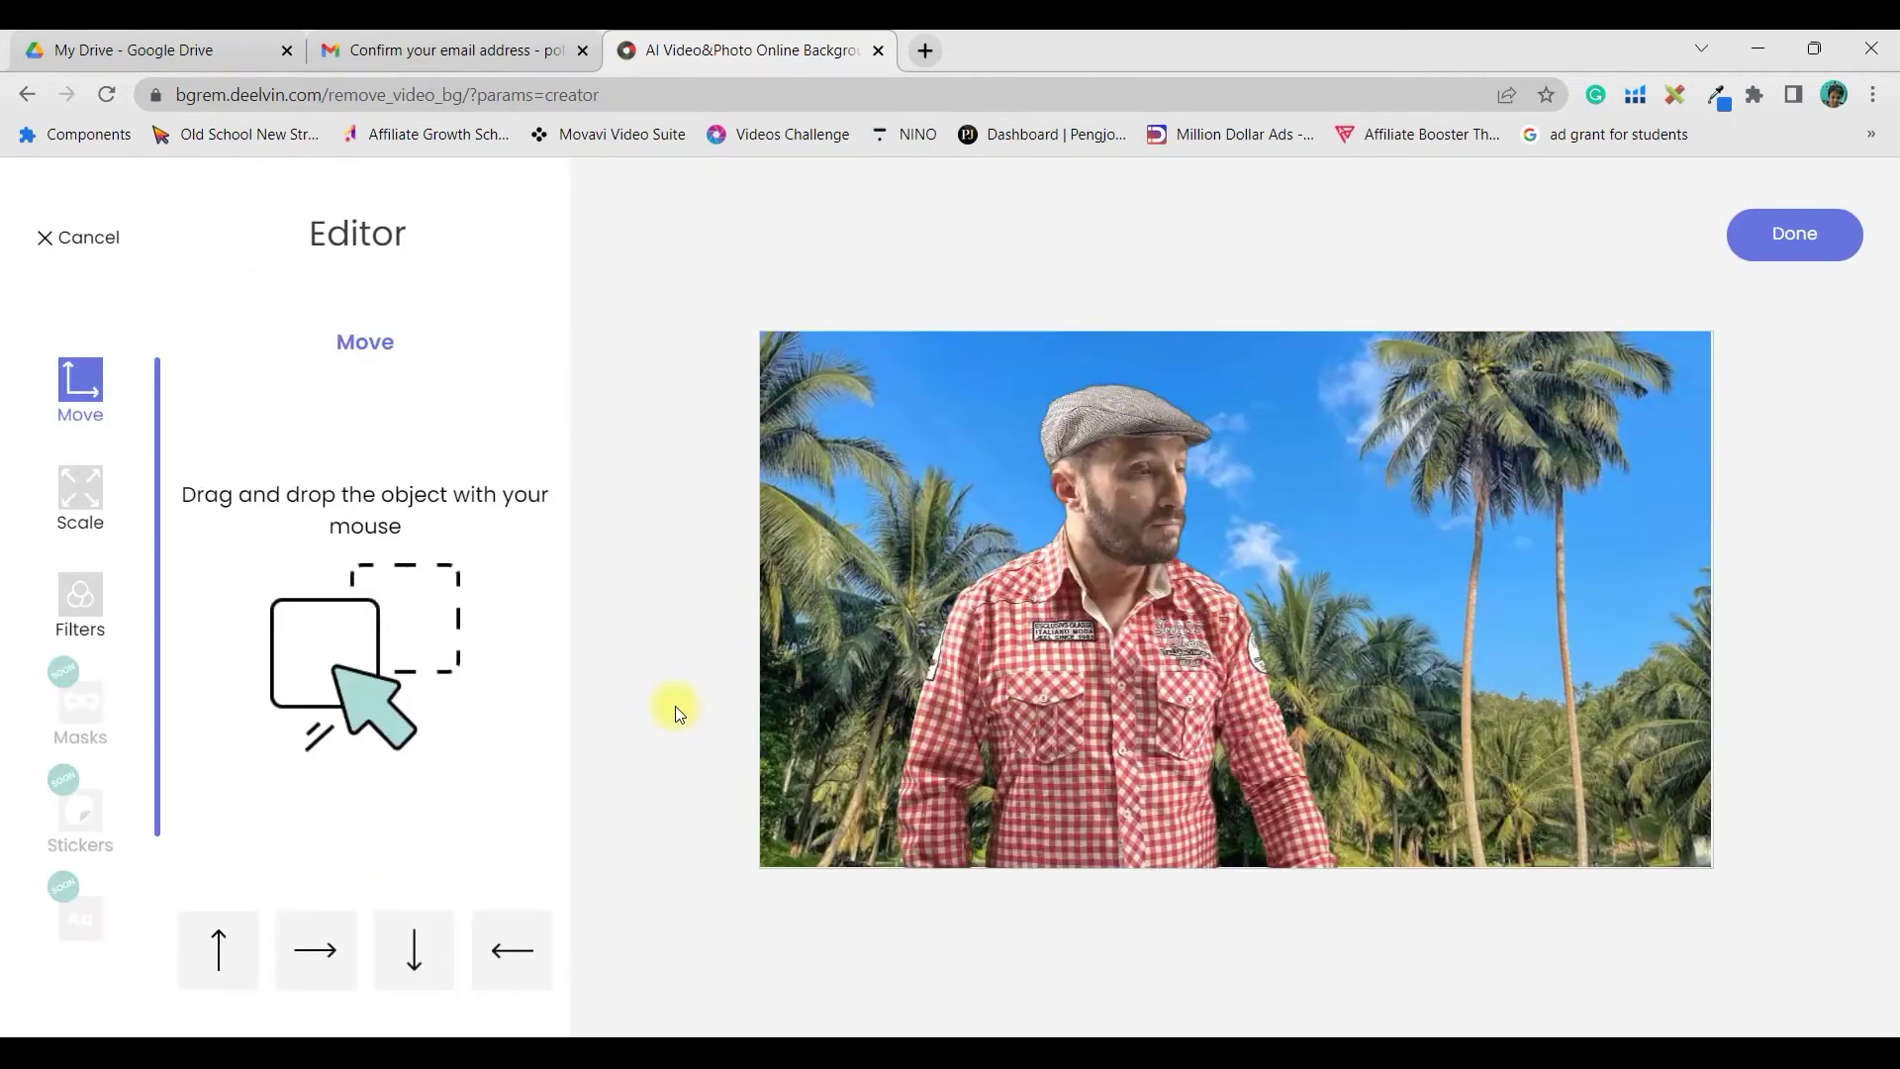
pyautogui.click(88, 624)
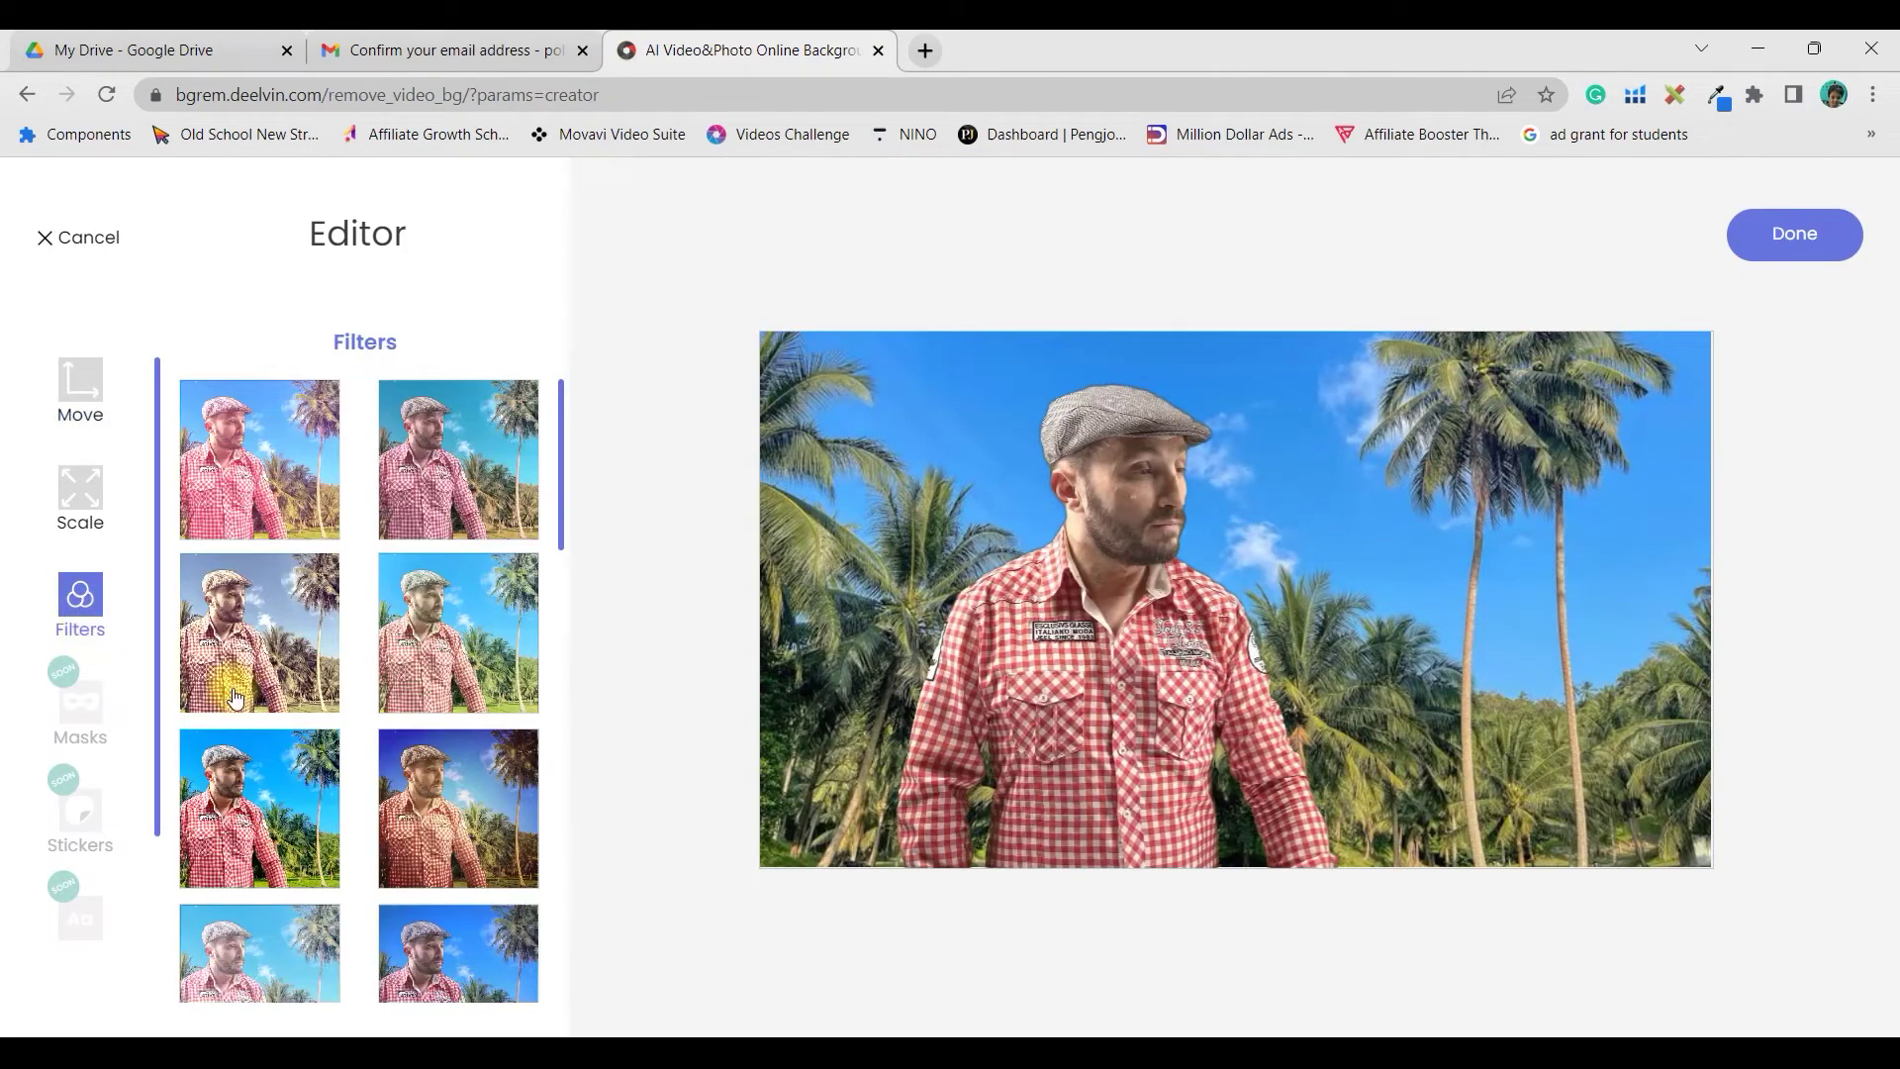
pyautogui.click(308, 505)
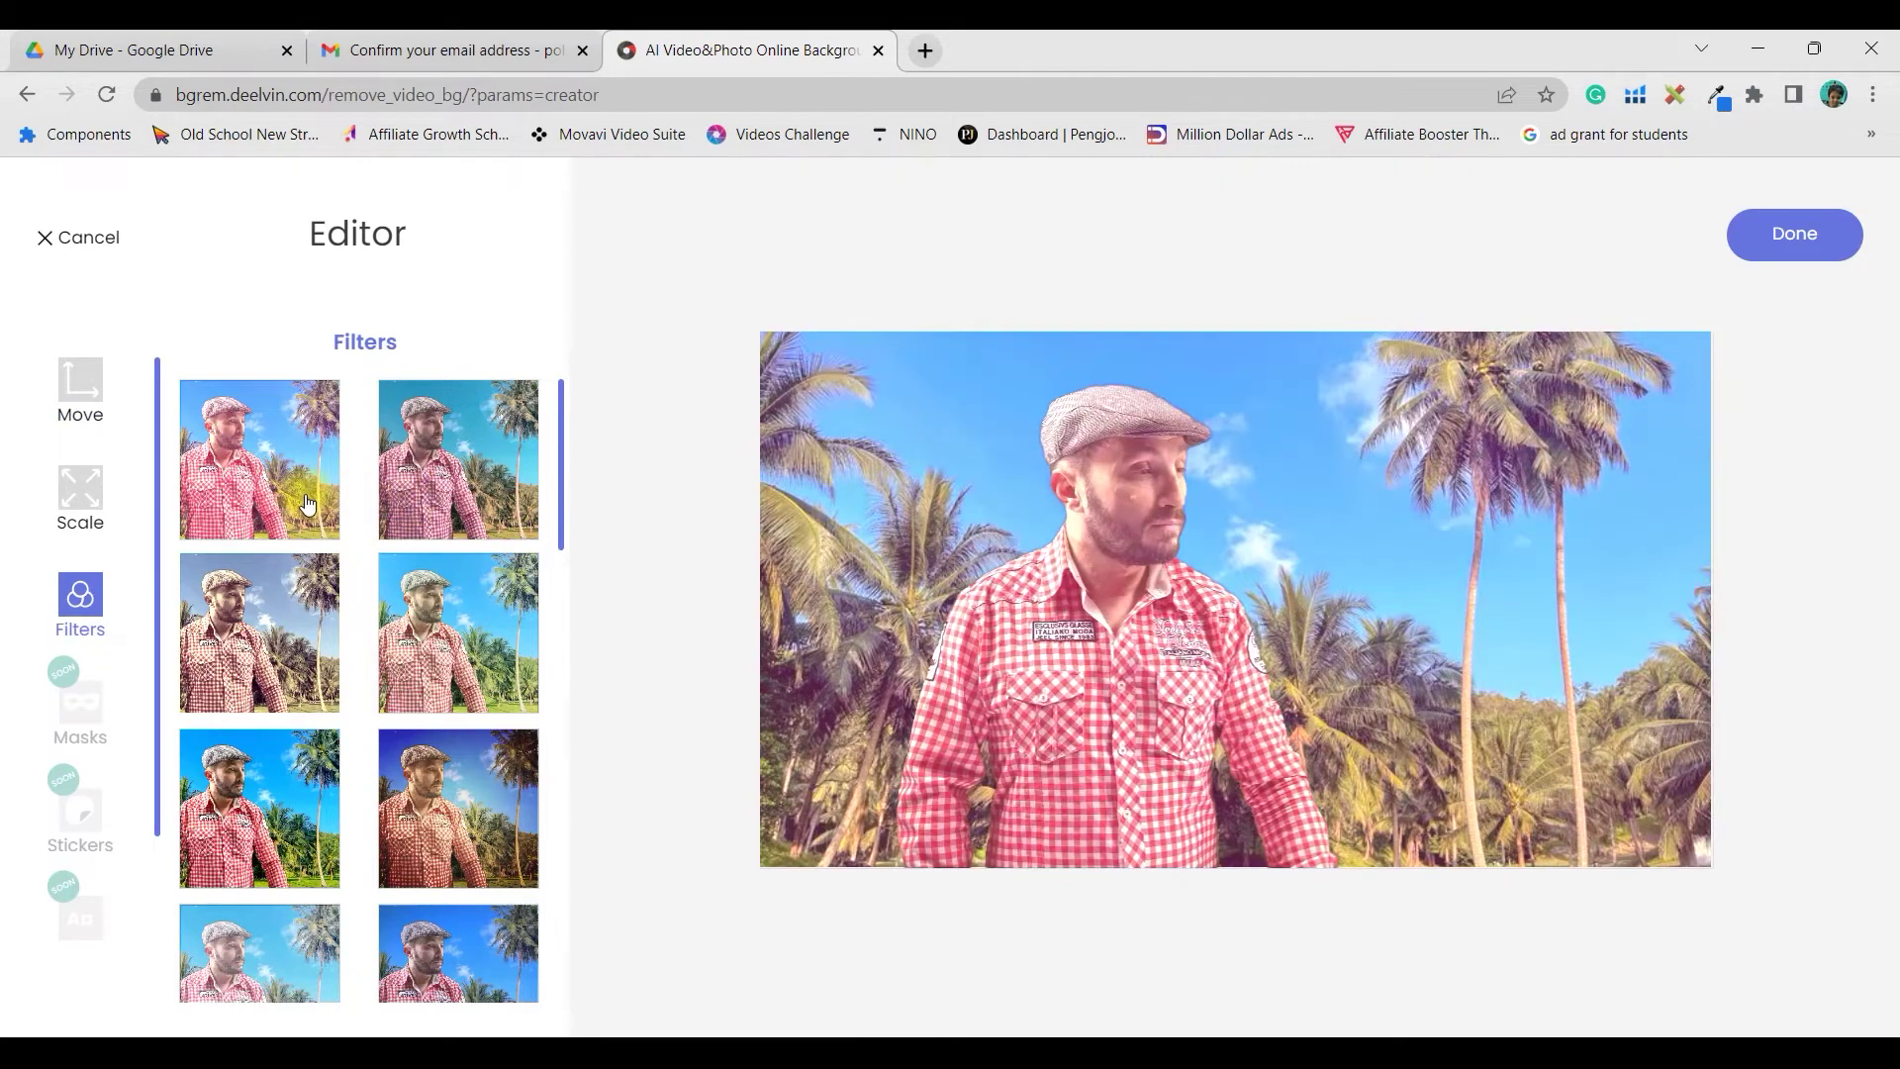
pyautogui.scroll(-2, 354, 769)
pyautogui.click(428, 730)
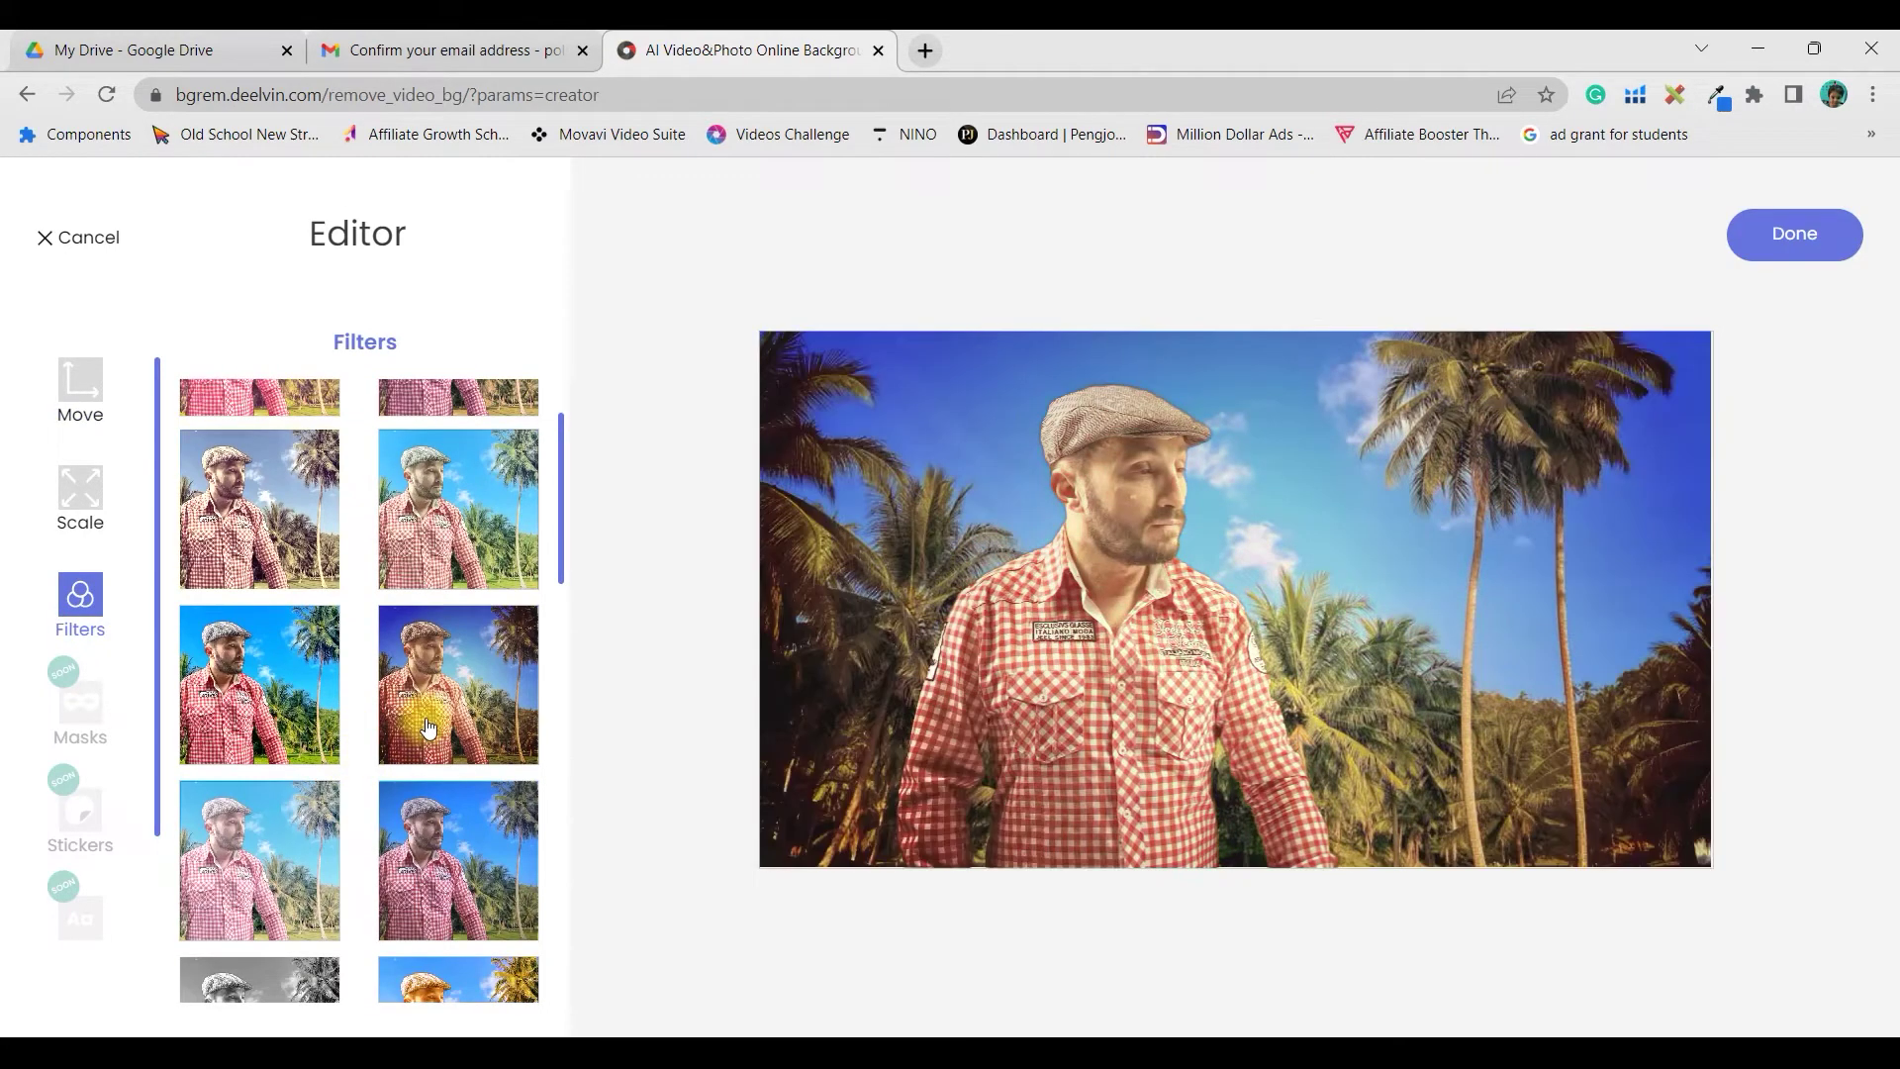
pyautogui.click(288, 717)
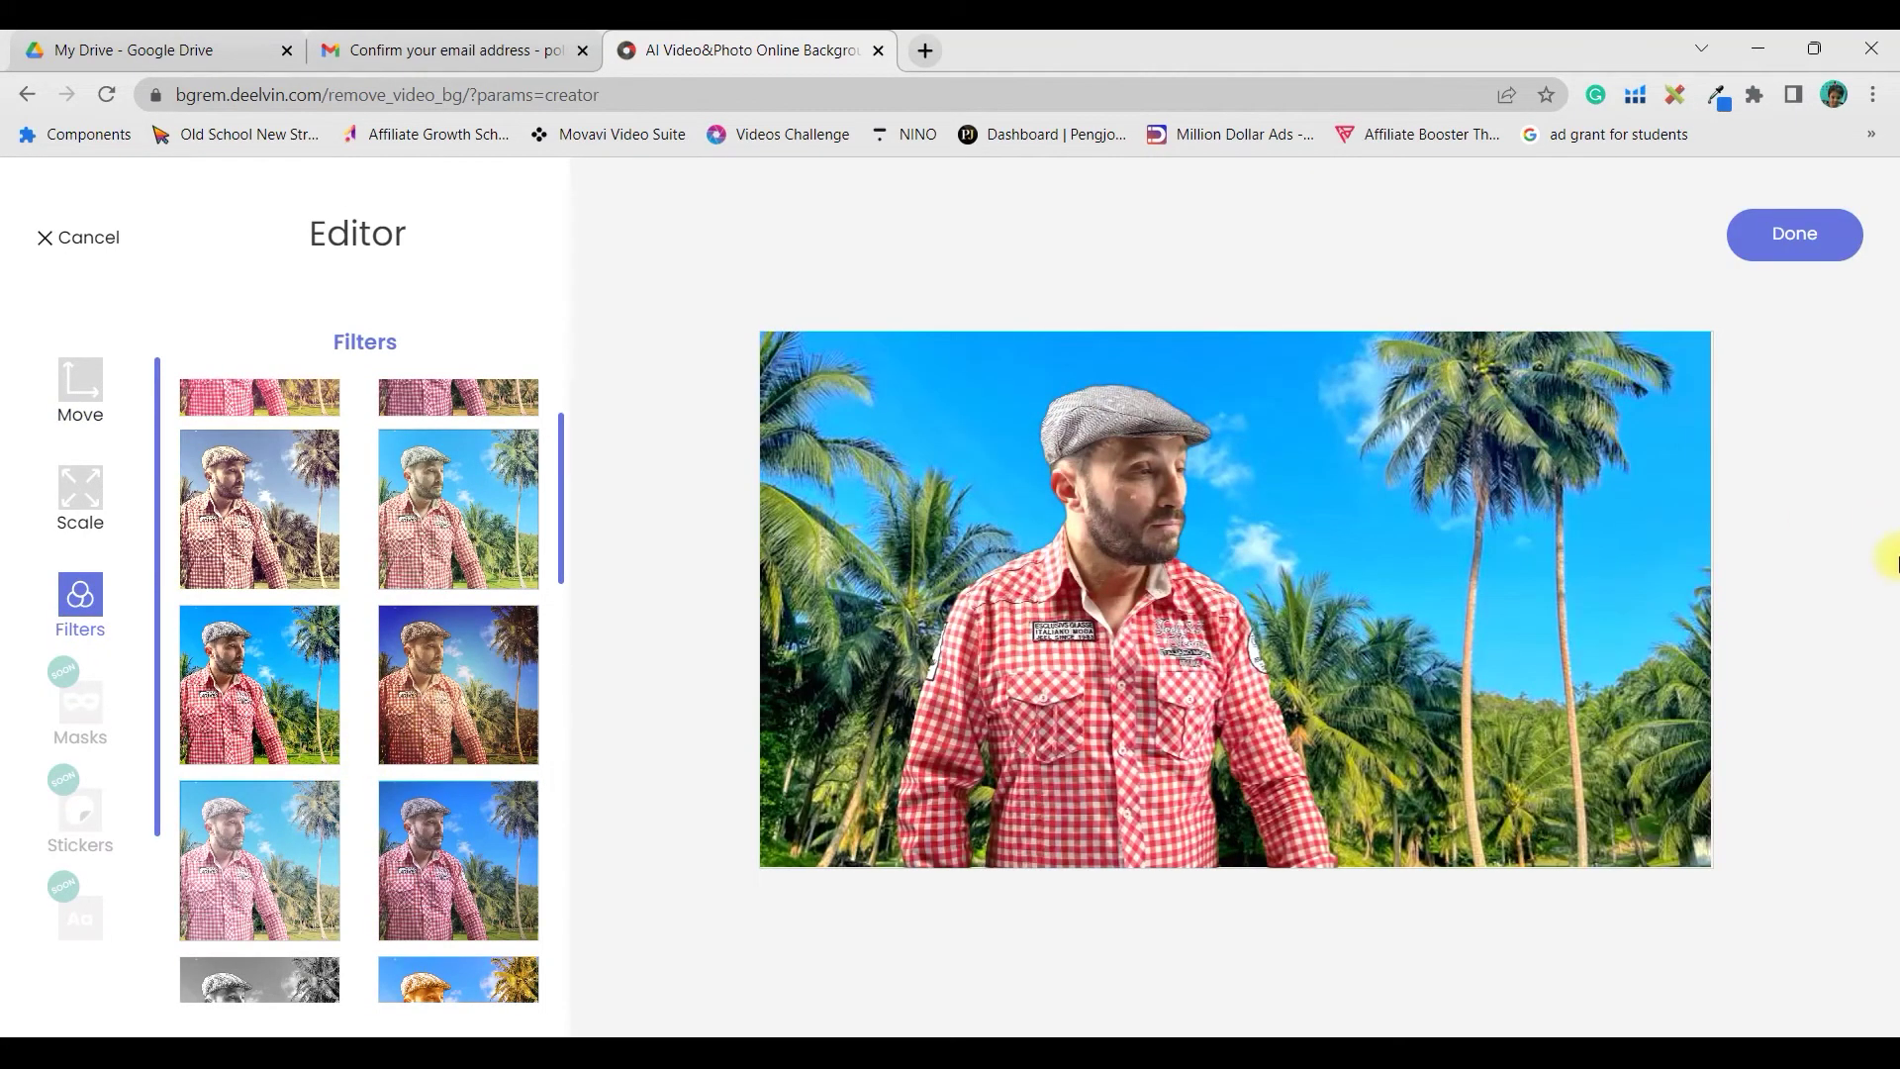
pyautogui.click(1801, 239)
# Render the filtered palm-tree video with the preset output parameters and download the result
pyautogui.scroll(-3, 1807, 634)
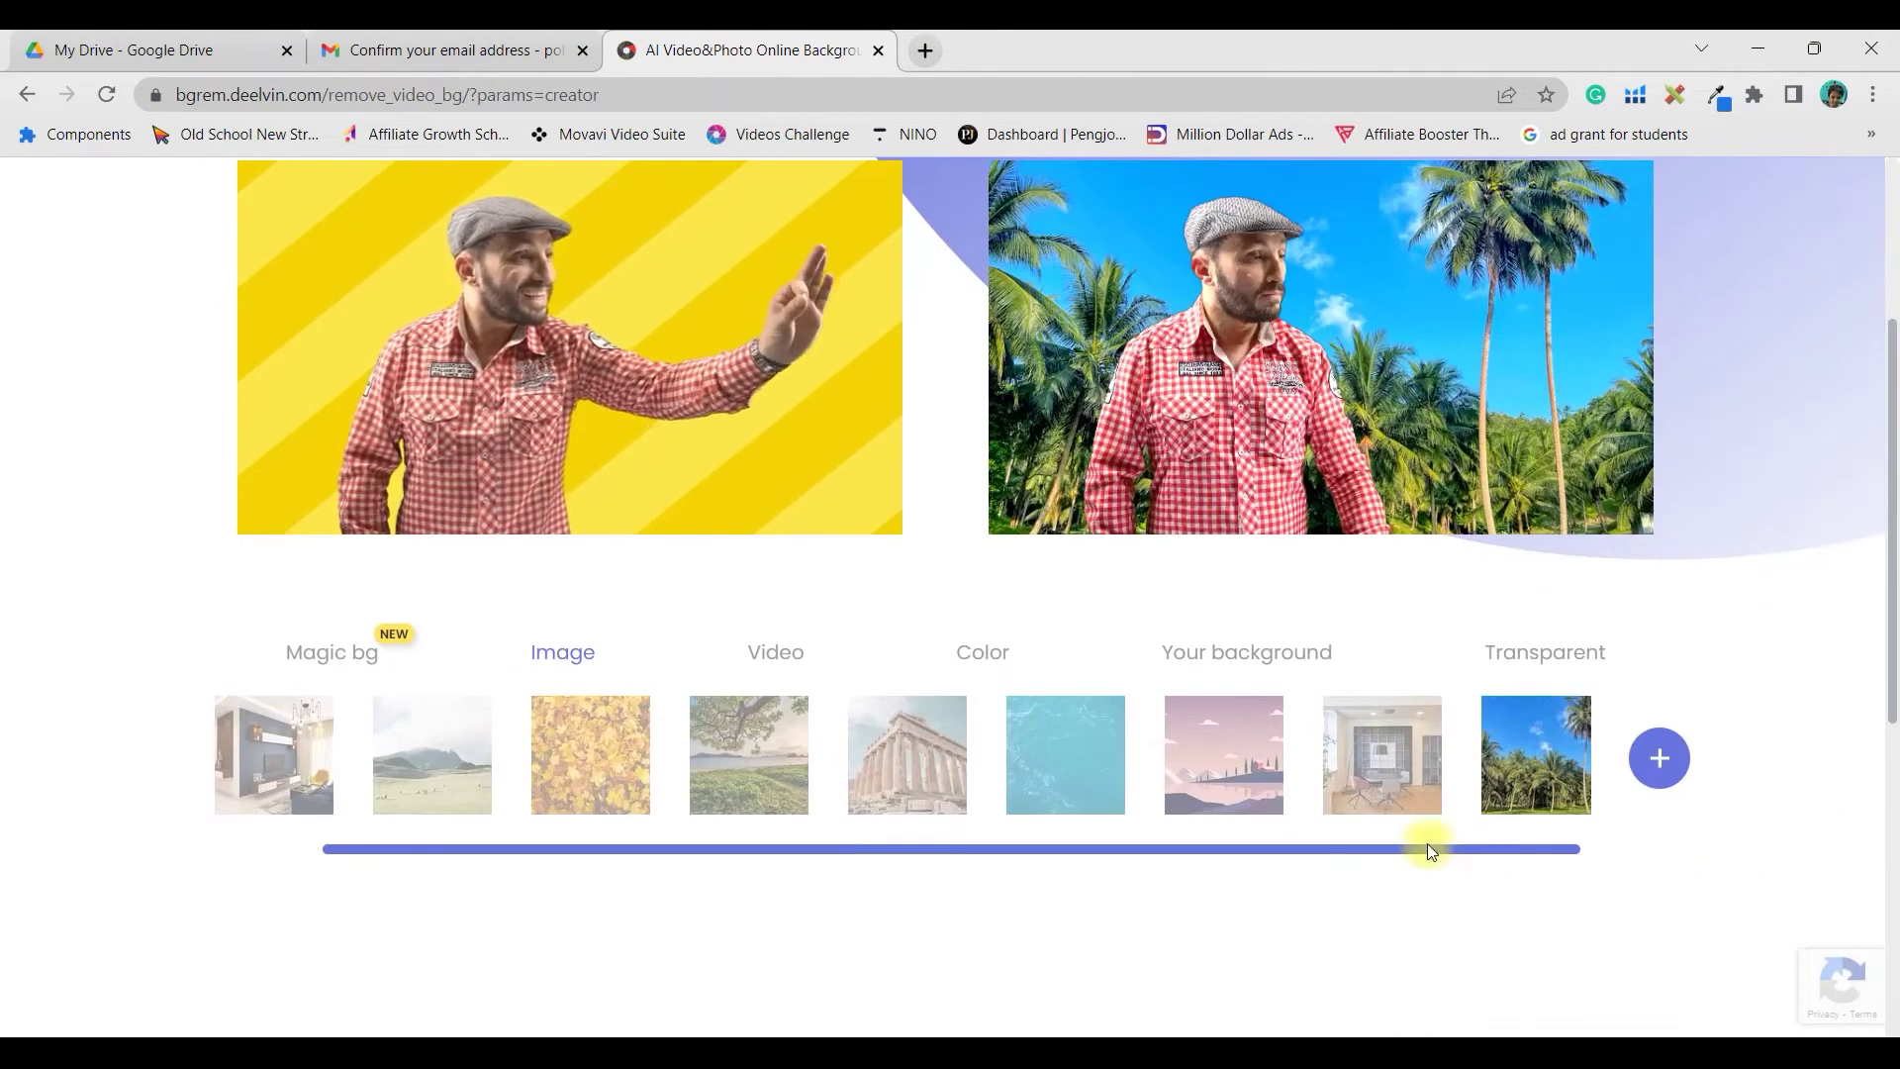
pyautogui.scroll(-3, 1247, 806)
pyautogui.scroll(7, 1365, 521)
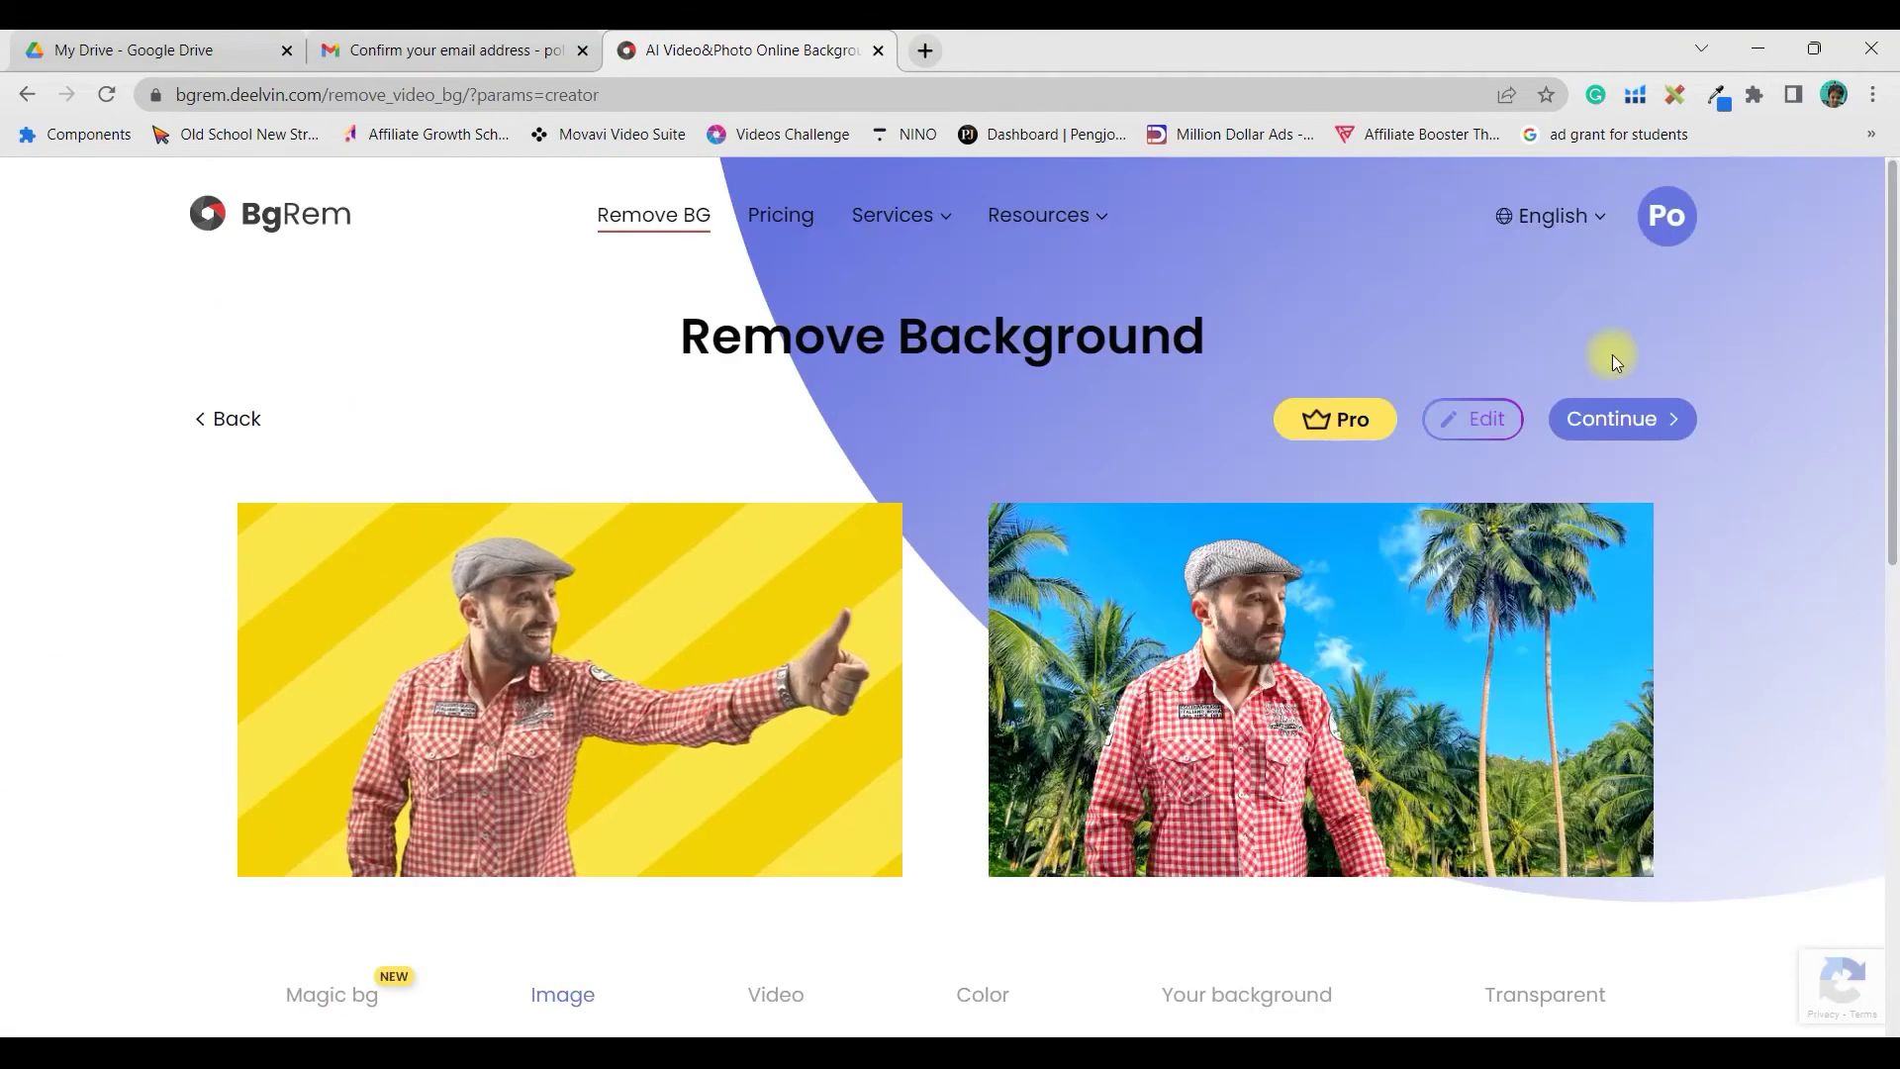
pyautogui.click(1653, 420)
pyautogui.click(953, 920)
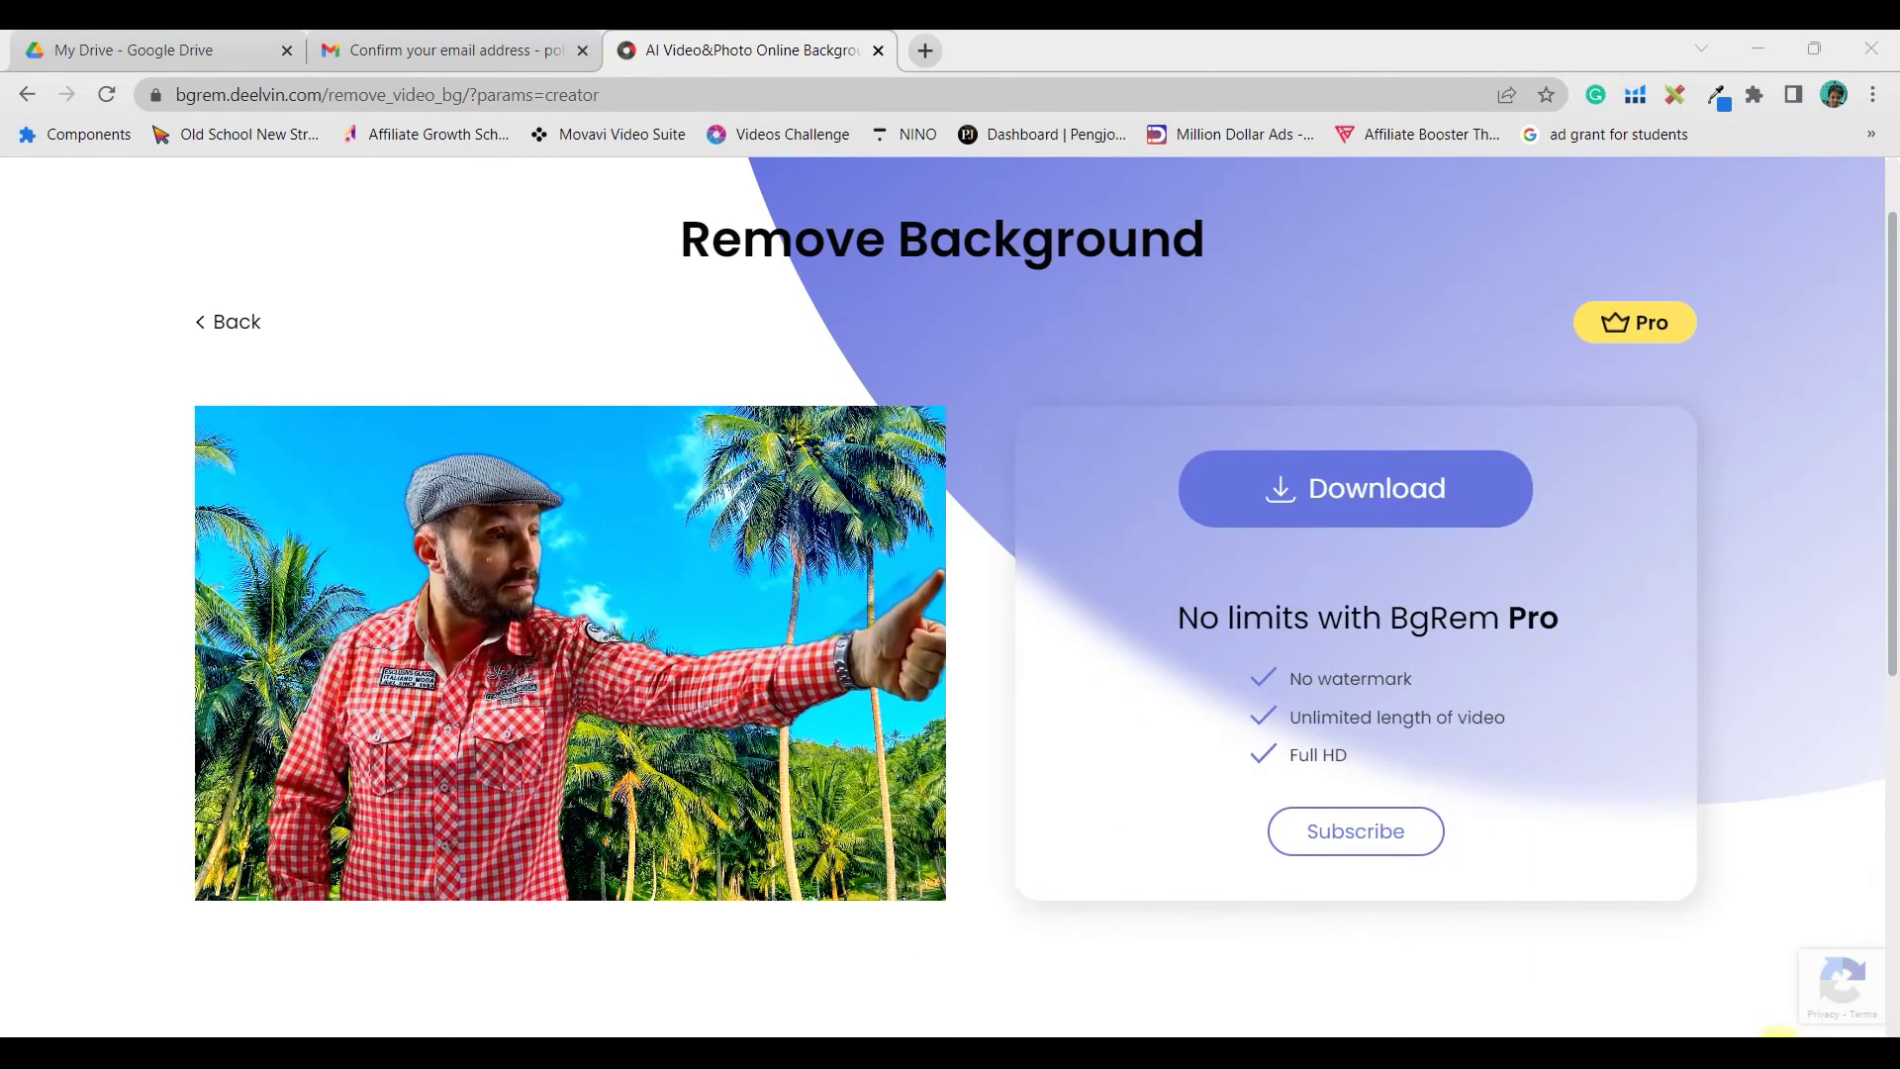
pyautogui.click(1366, 492)
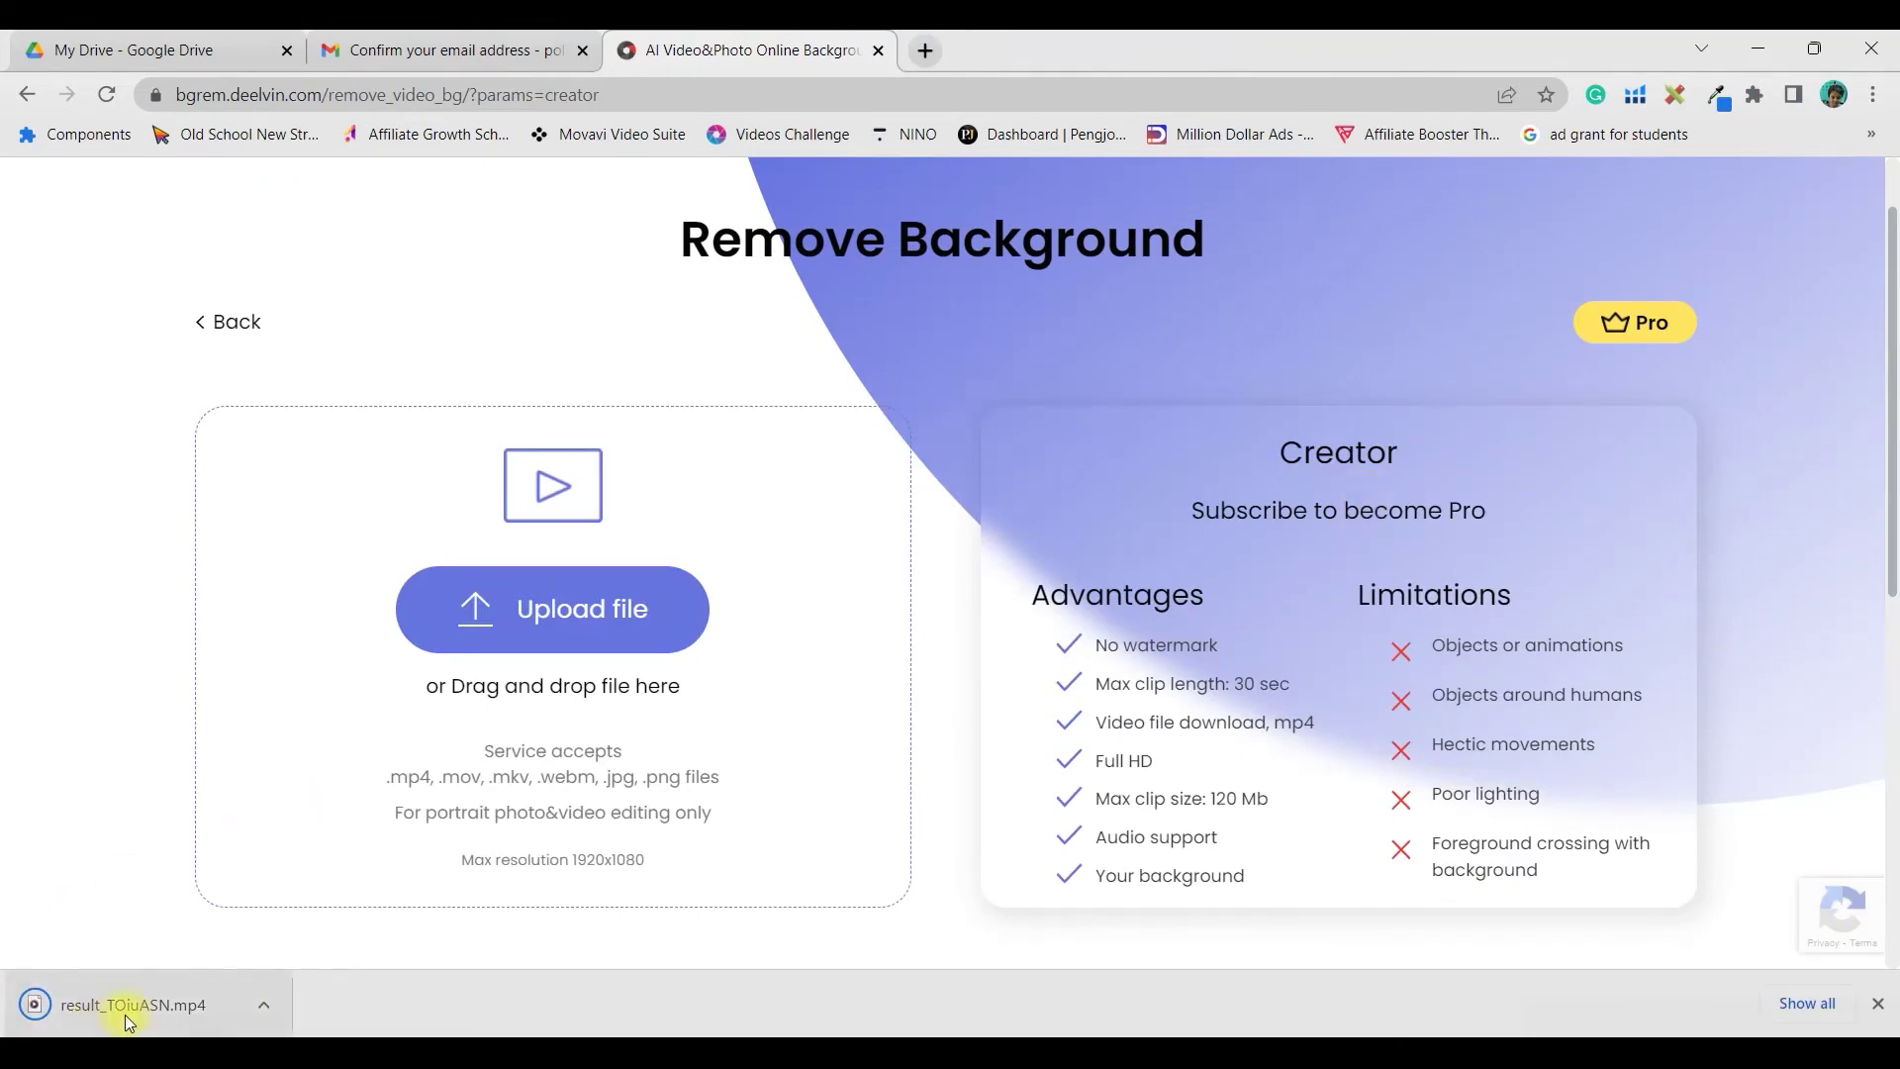
# Upload the video of the man in front of the palm trees and remove its background
pyautogui.tripleClick(1663, 827)
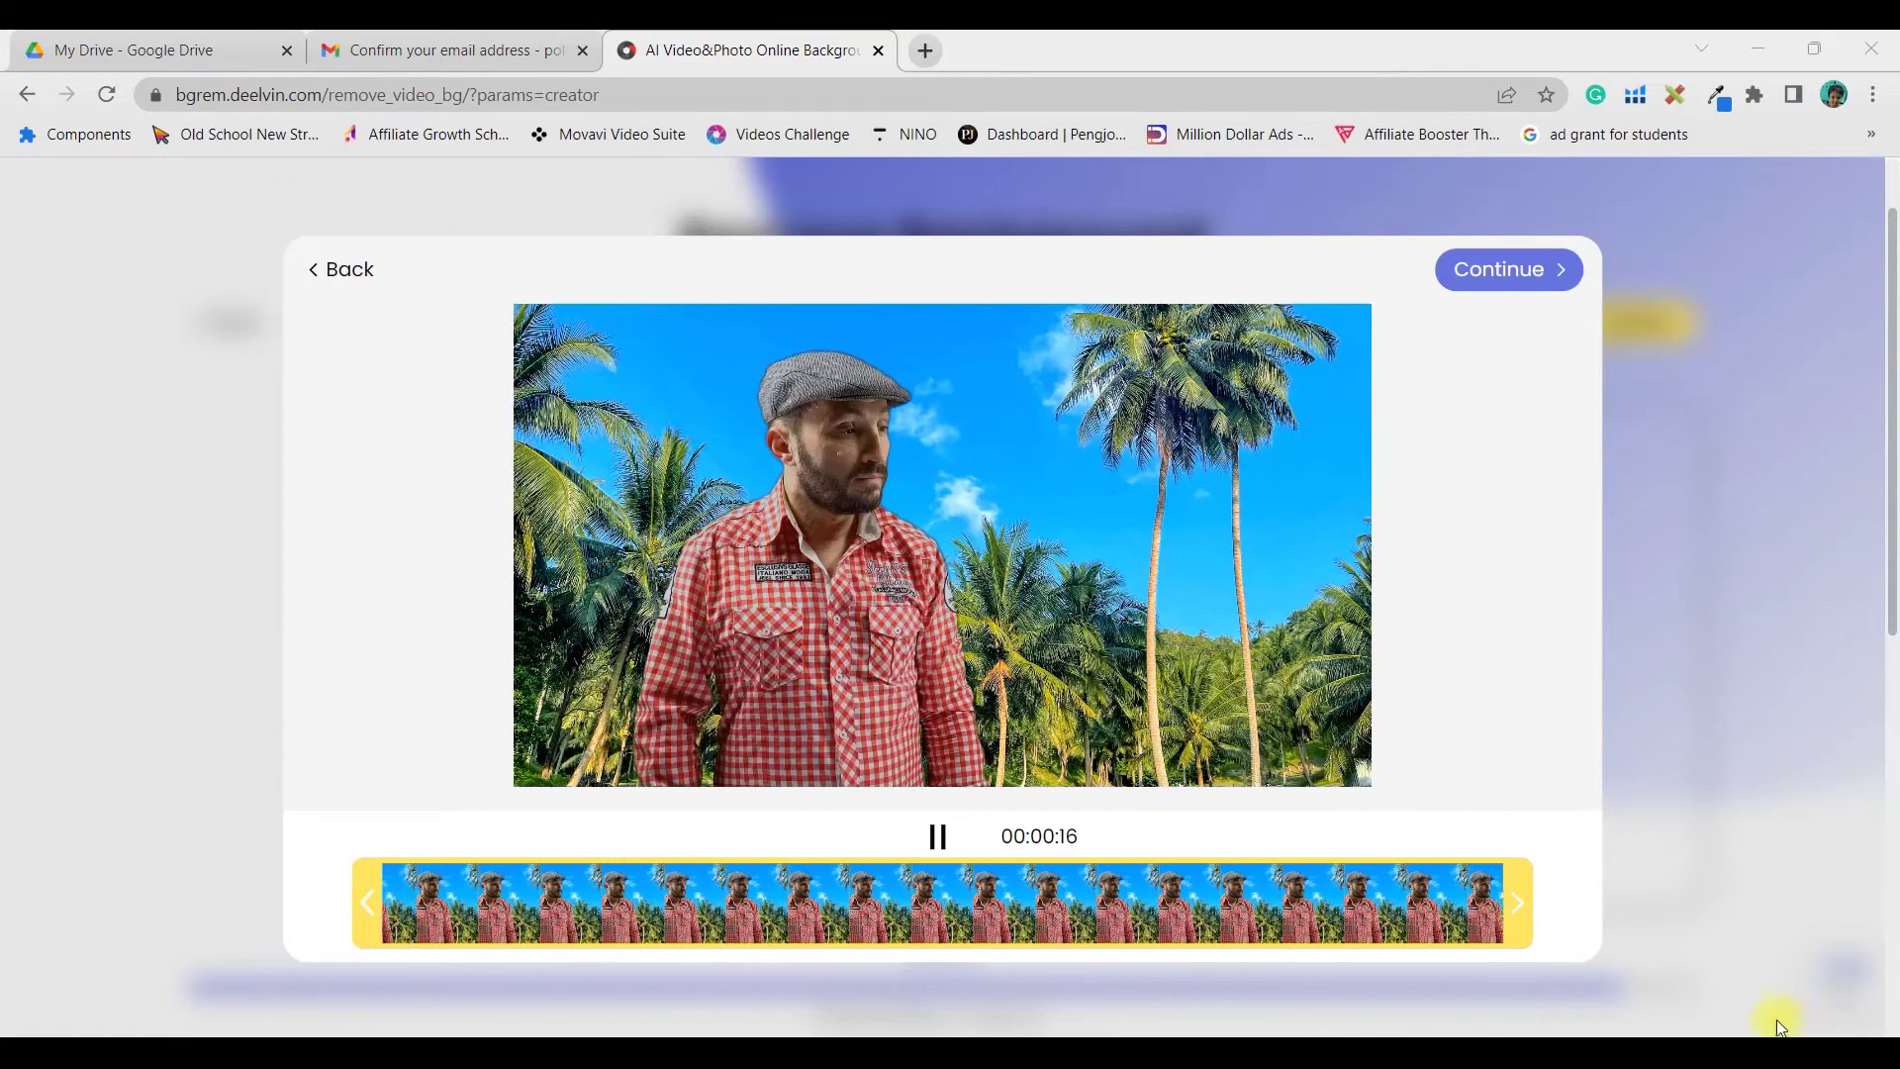
pyautogui.click(1500, 271)
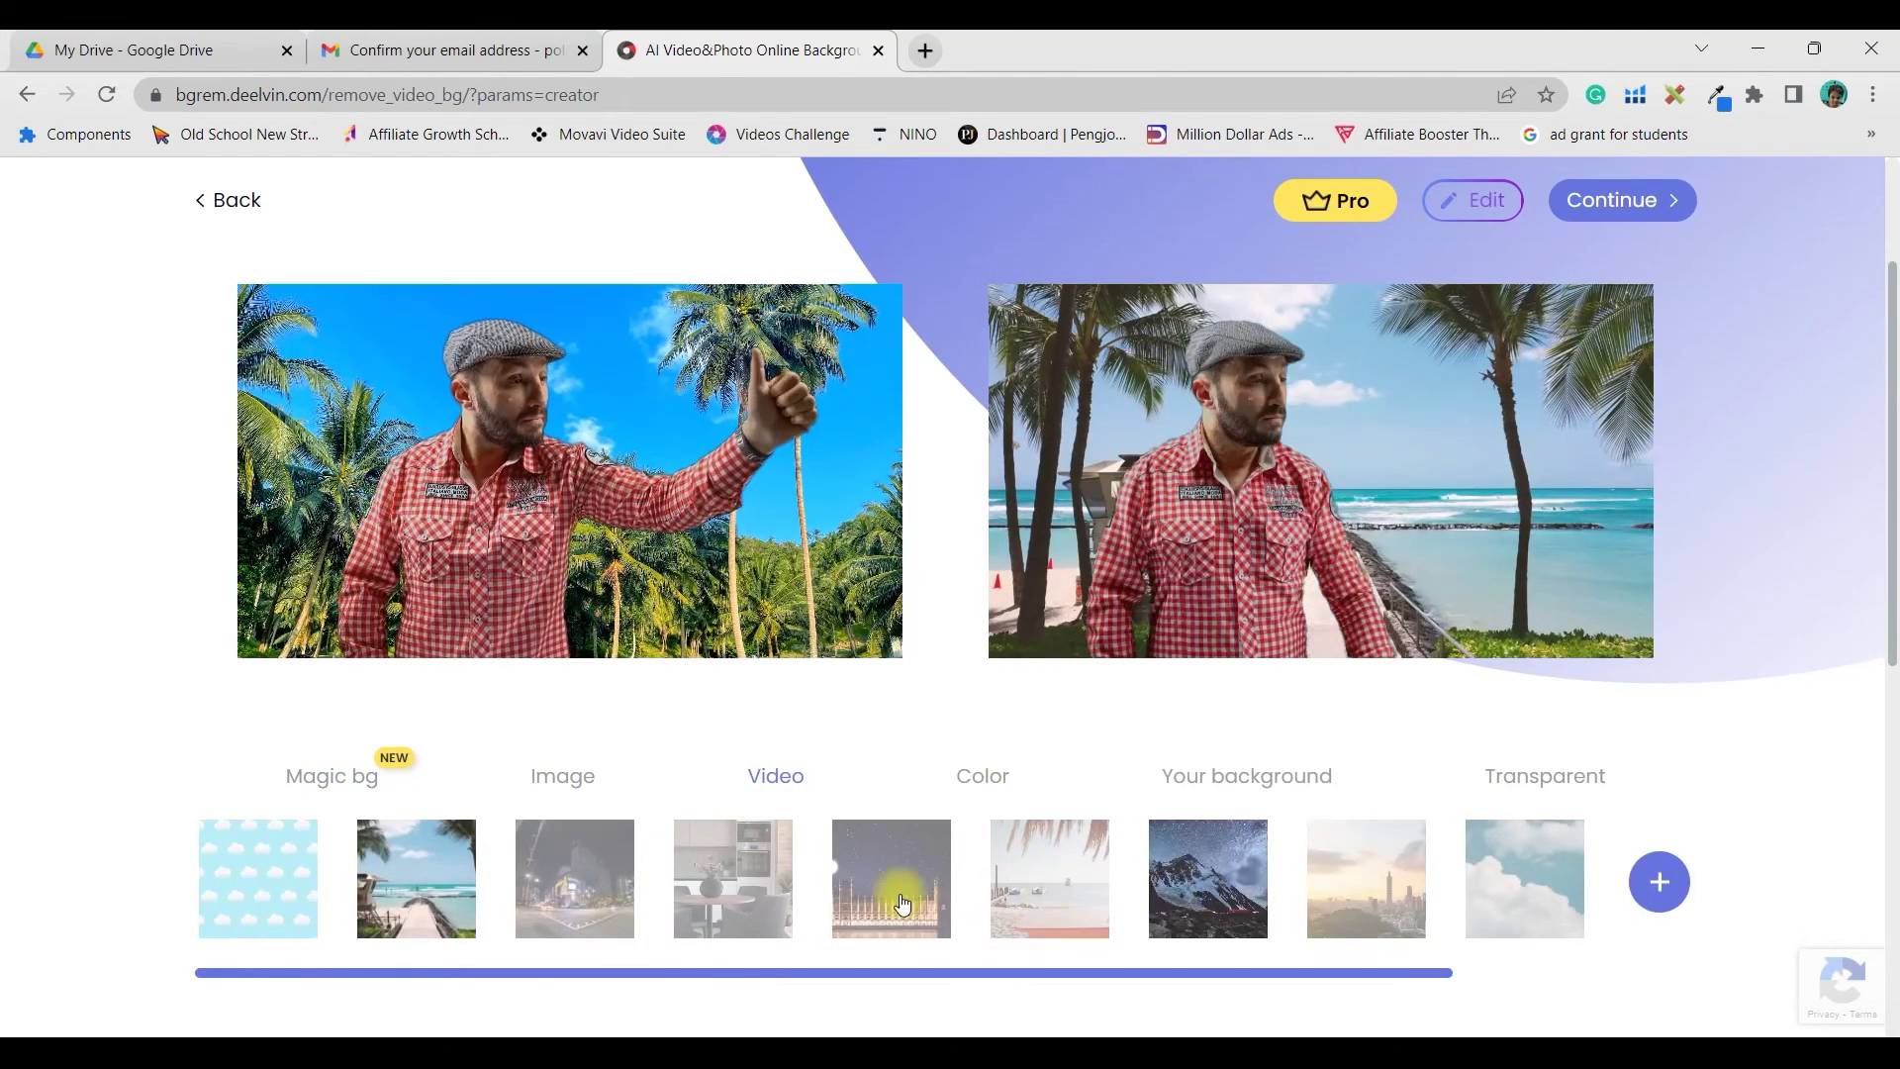
# Try the ocean waves video behind the man, and switch the background to the video of clouds in a blue sky
pyautogui.moveTo(1422, 989); pyautogui.dragTo(1560, 989)
pyautogui.click(1546, 899)
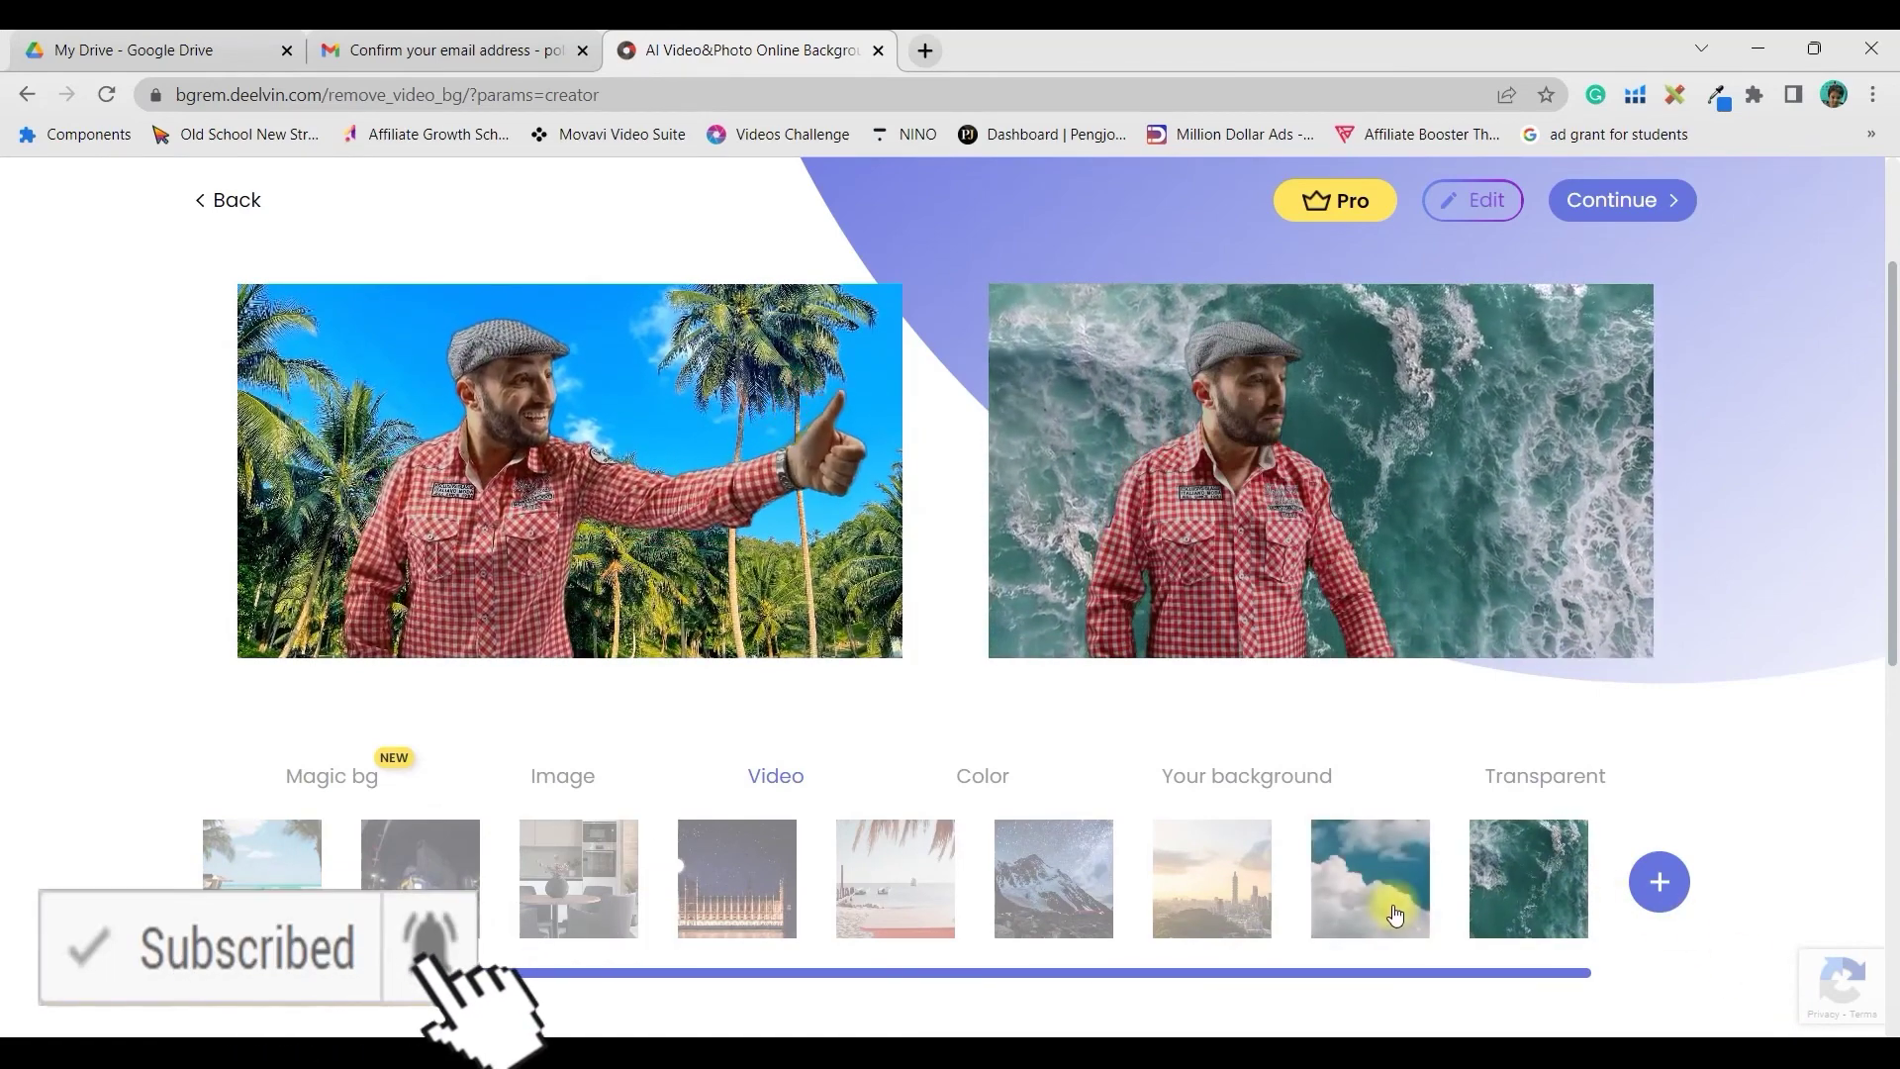
pyautogui.click(1395, 915)
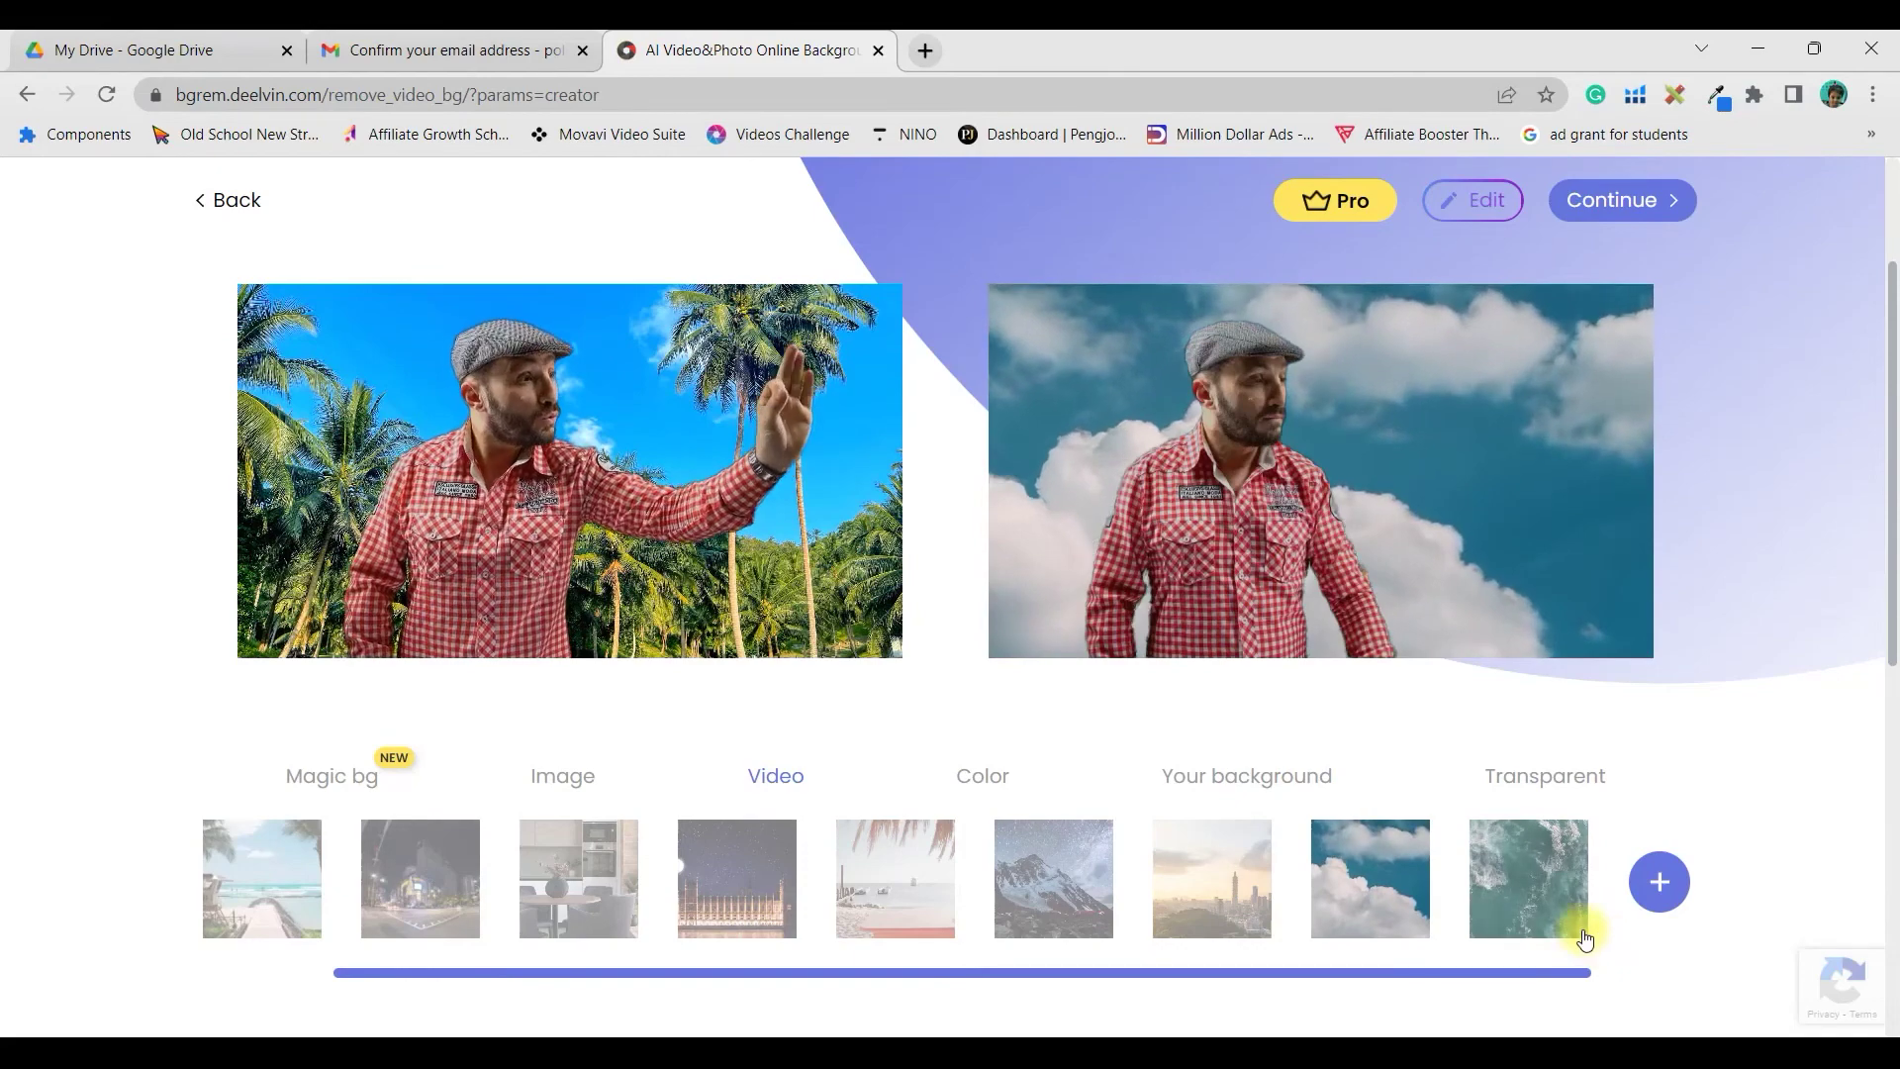